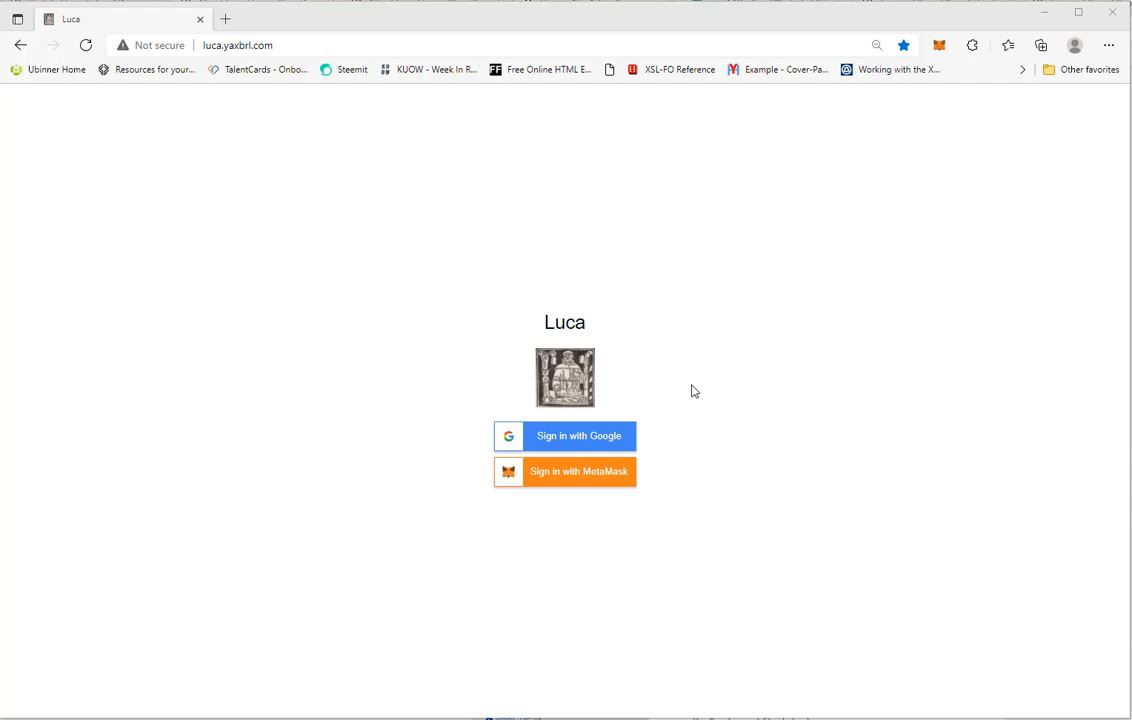
left_click(560, 322)
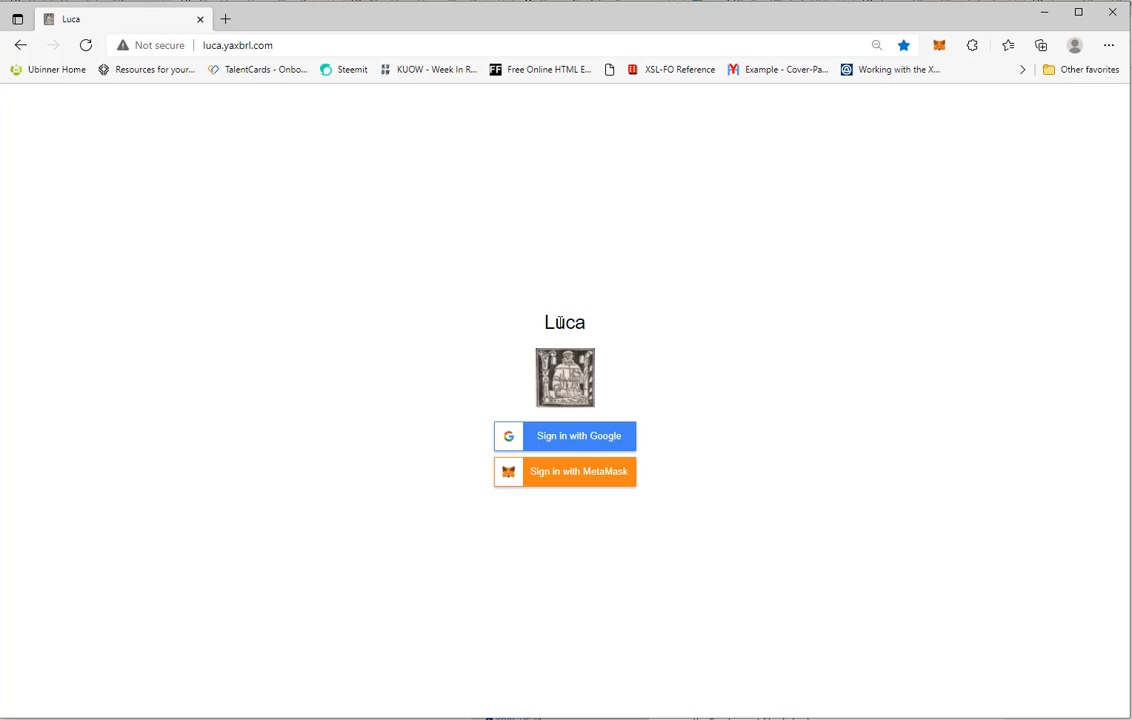
double_click(558, 321)
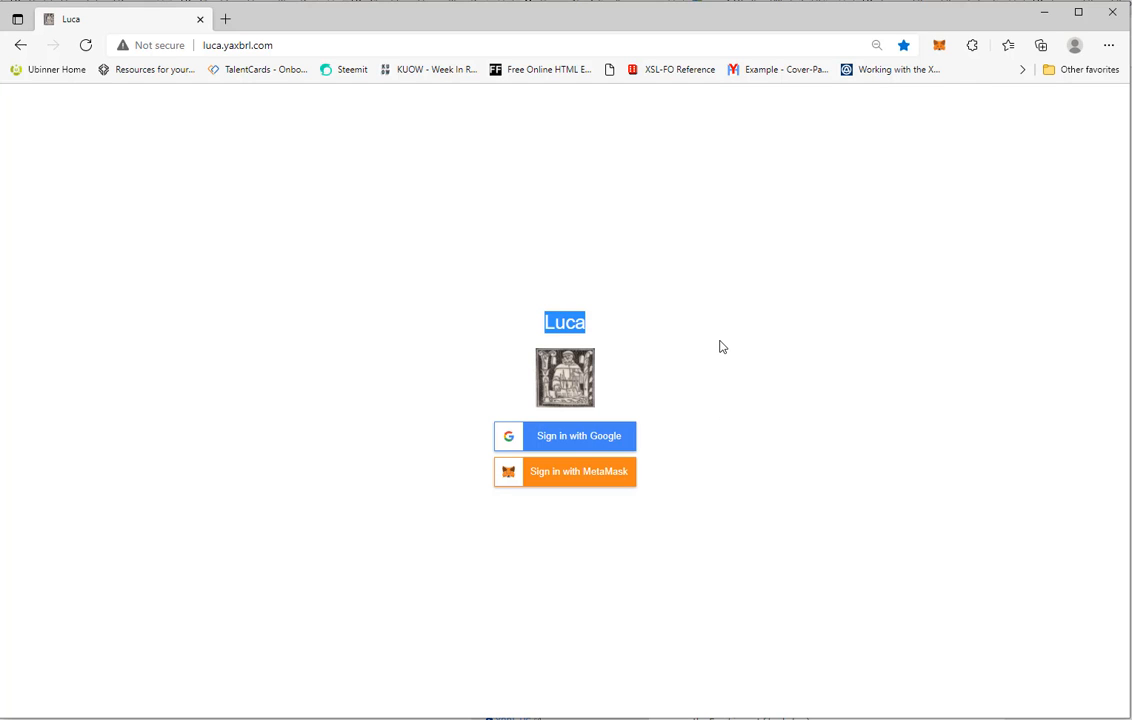
left_click(303, 43)
left_click(315, 45)
left_click_drag(315, 45, 140, 50)
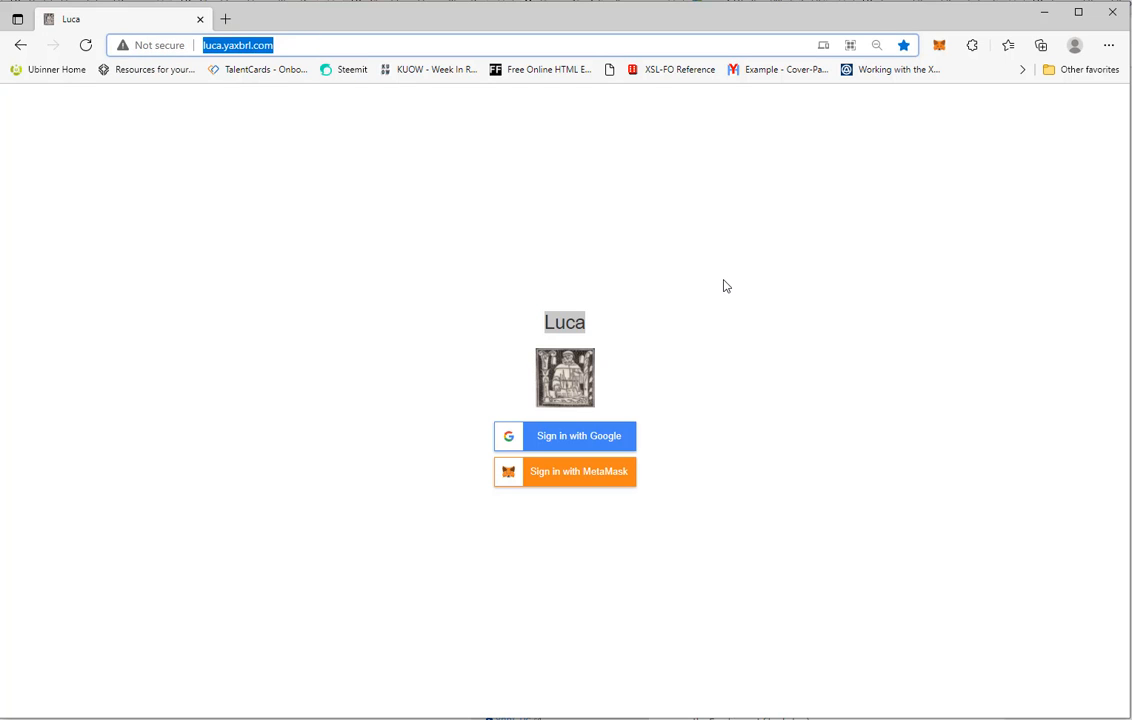
left_click(723, 286)
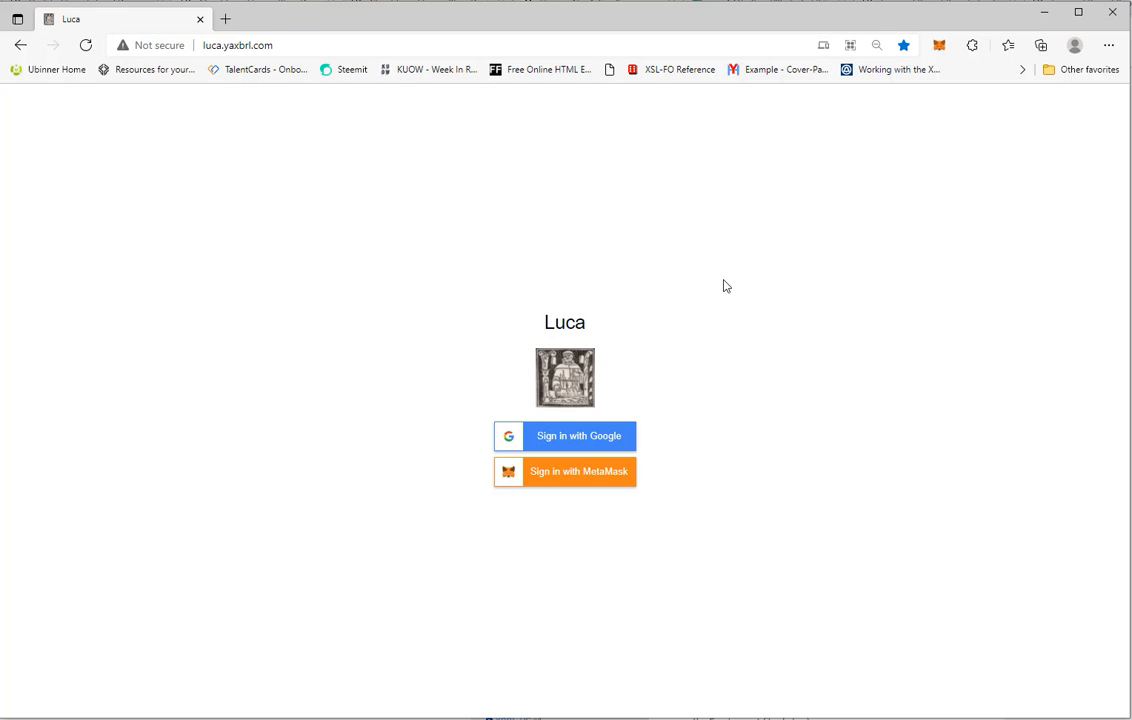
Sign in with Google using the second listed account, then log out again
left_click(611, 441)
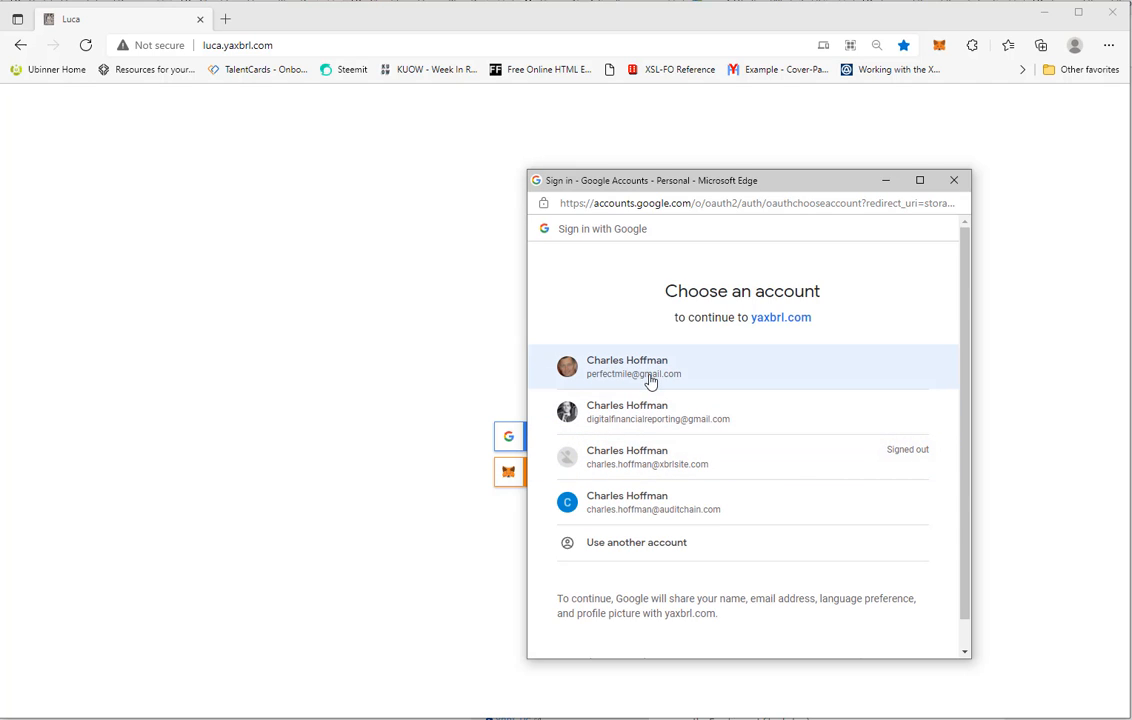
left_click(637, 422)
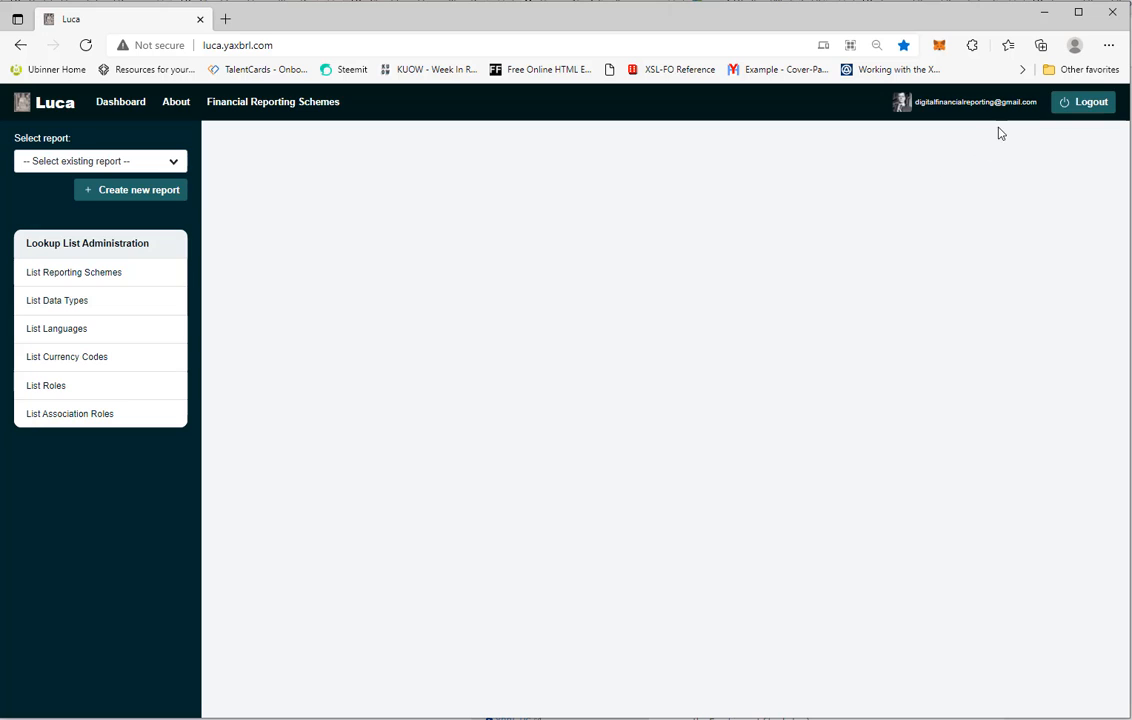
left_click(1083, 104)
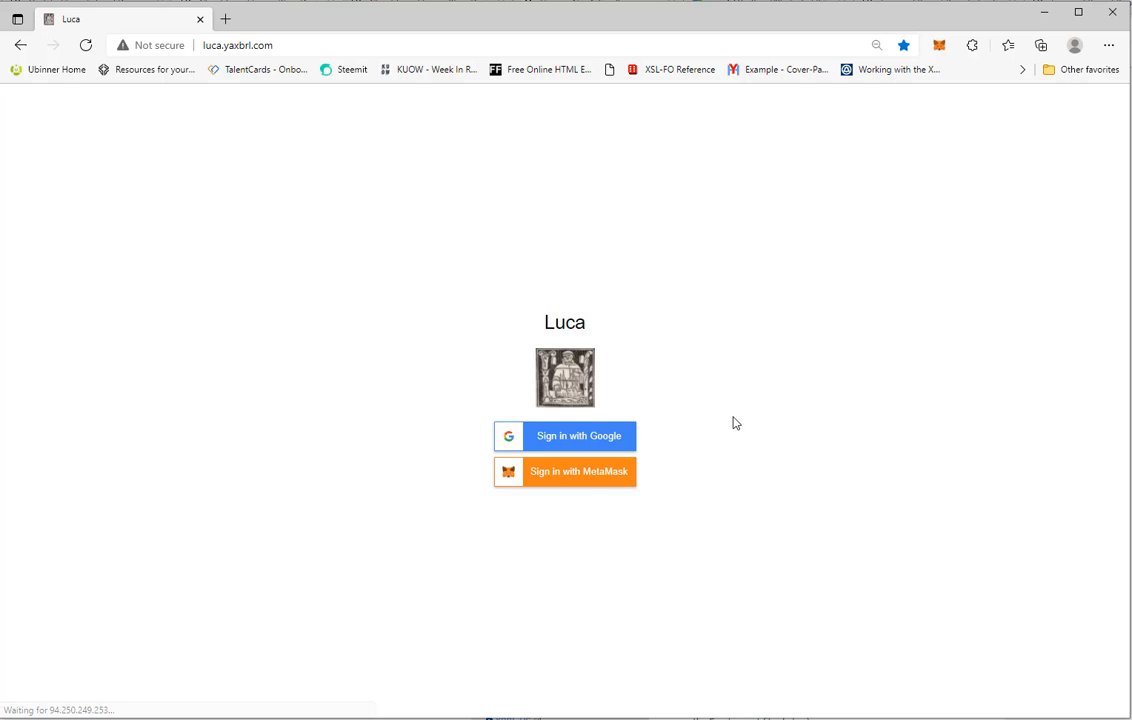
Sign in with MetaMask and open the list of existing reports
left_click(581, 480)
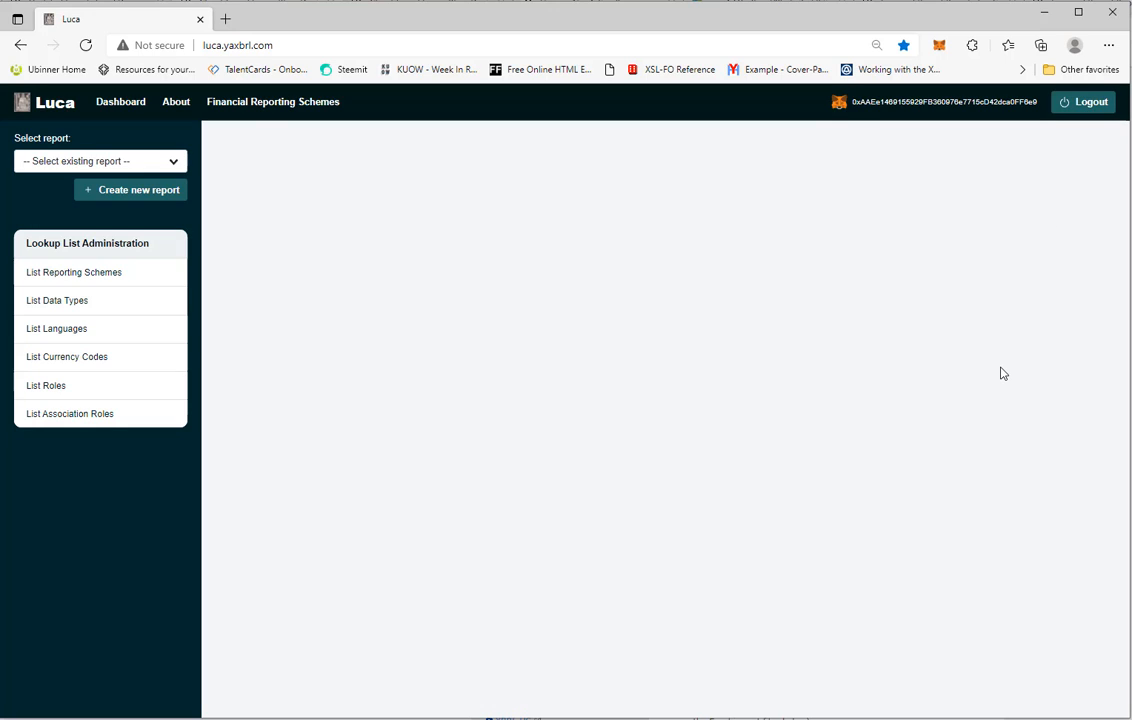
left_click(175, 163)
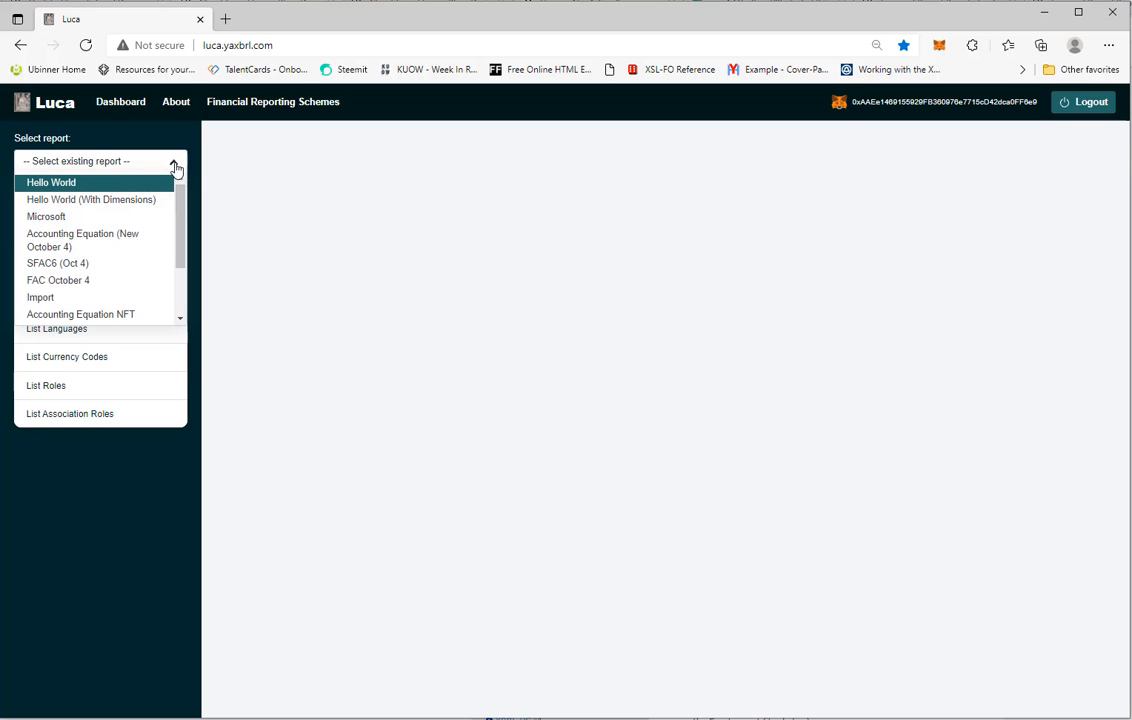
left_click_drag(181, 215, 185, 180)
left_click(190, 187)
Create a new report whose name begins with Accounting Equation
left_click(155, 198)
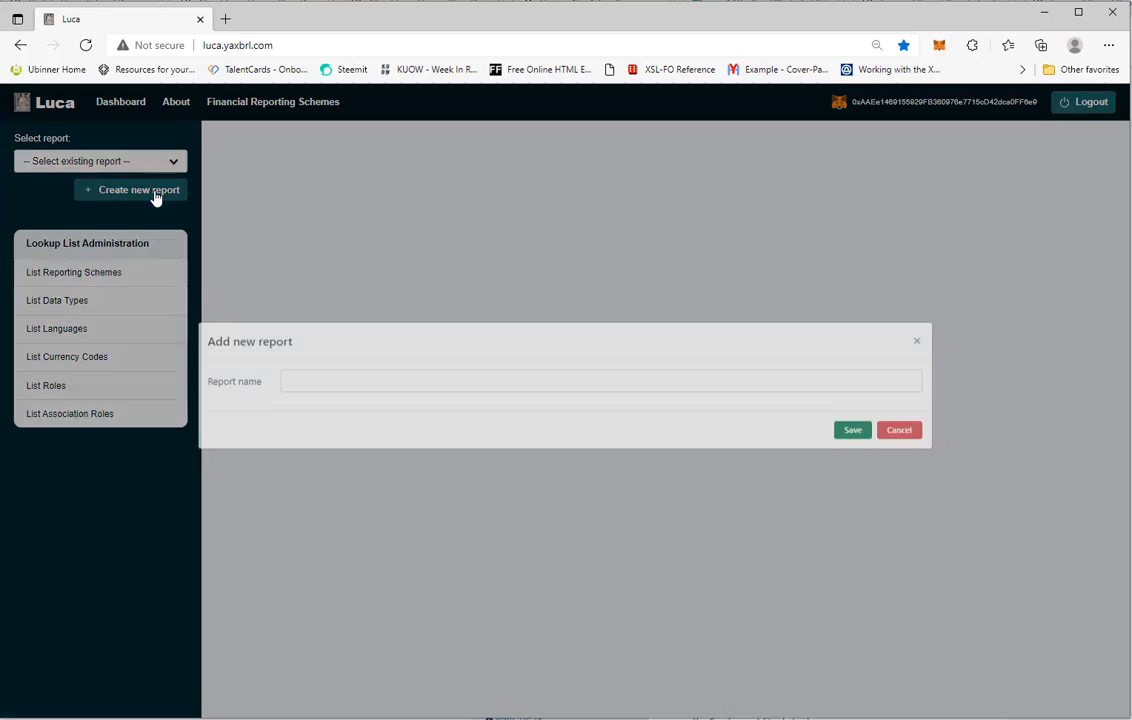
left_click(340, 404)
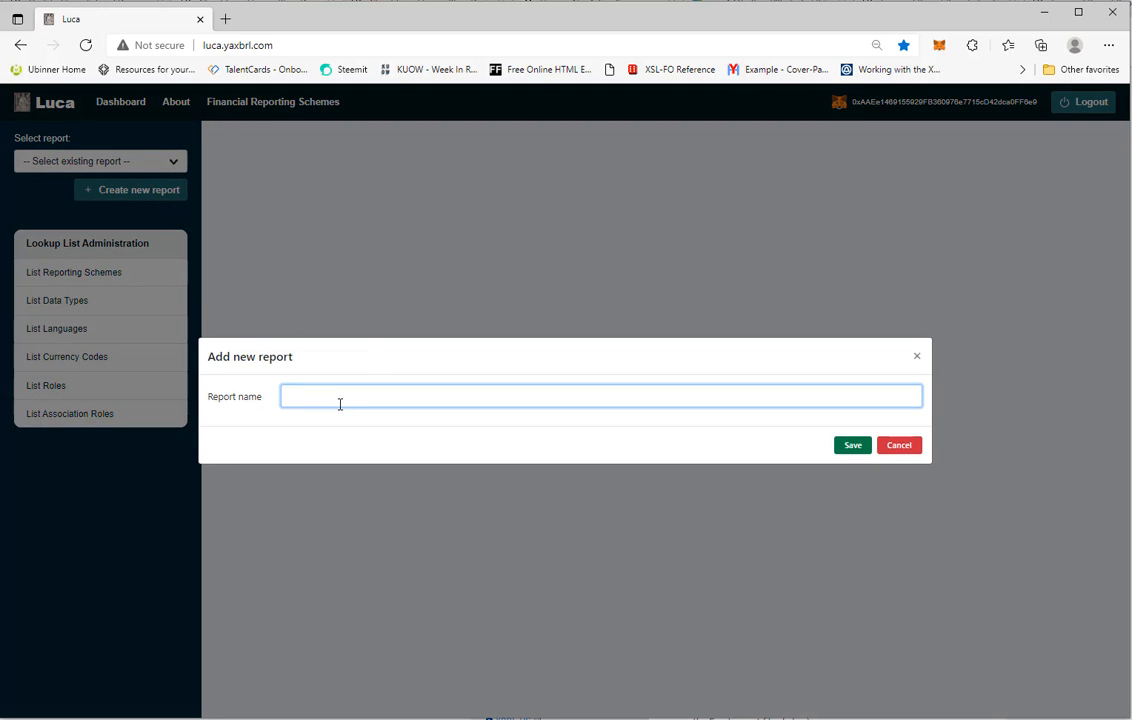
type("Accounting Equation (DEMO")
left_click(851, 450)
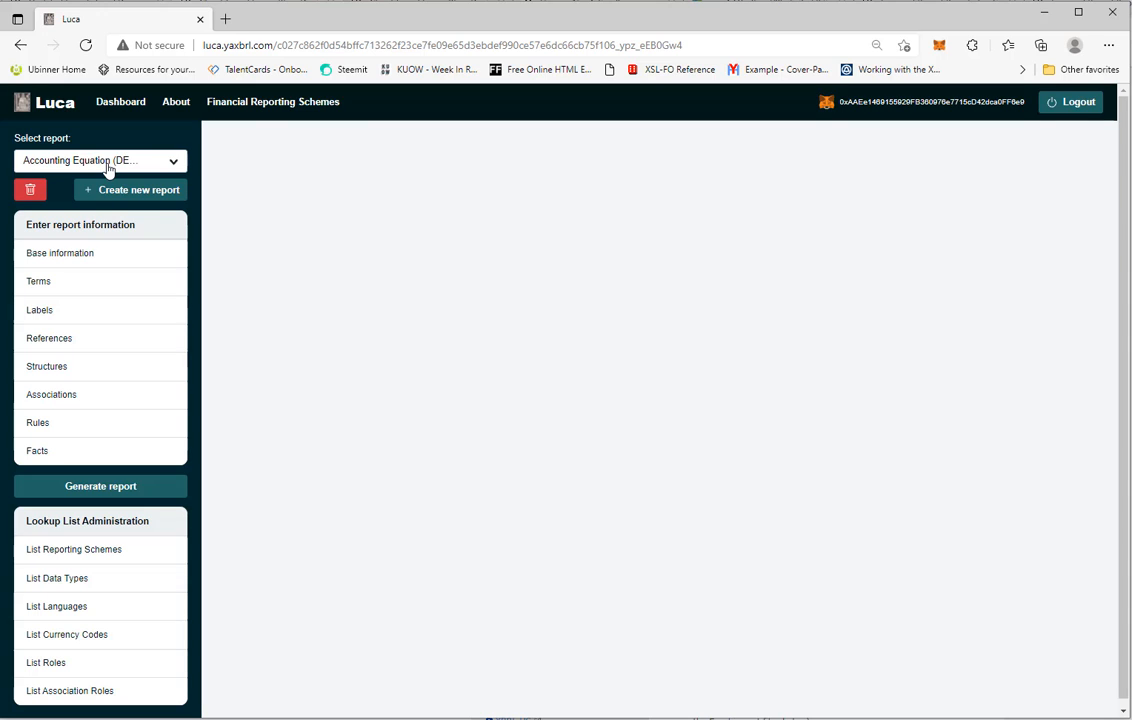
Open the report's Base information and start adding a new entry
left_click(55, 256)
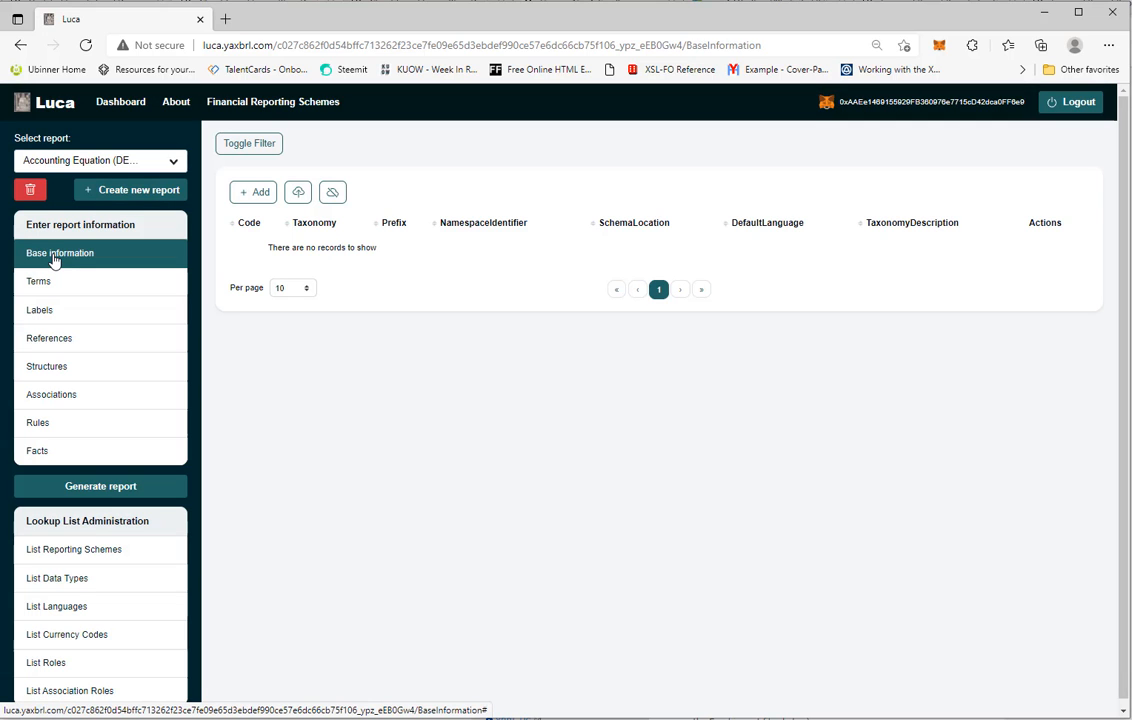
left_click(258, 194)
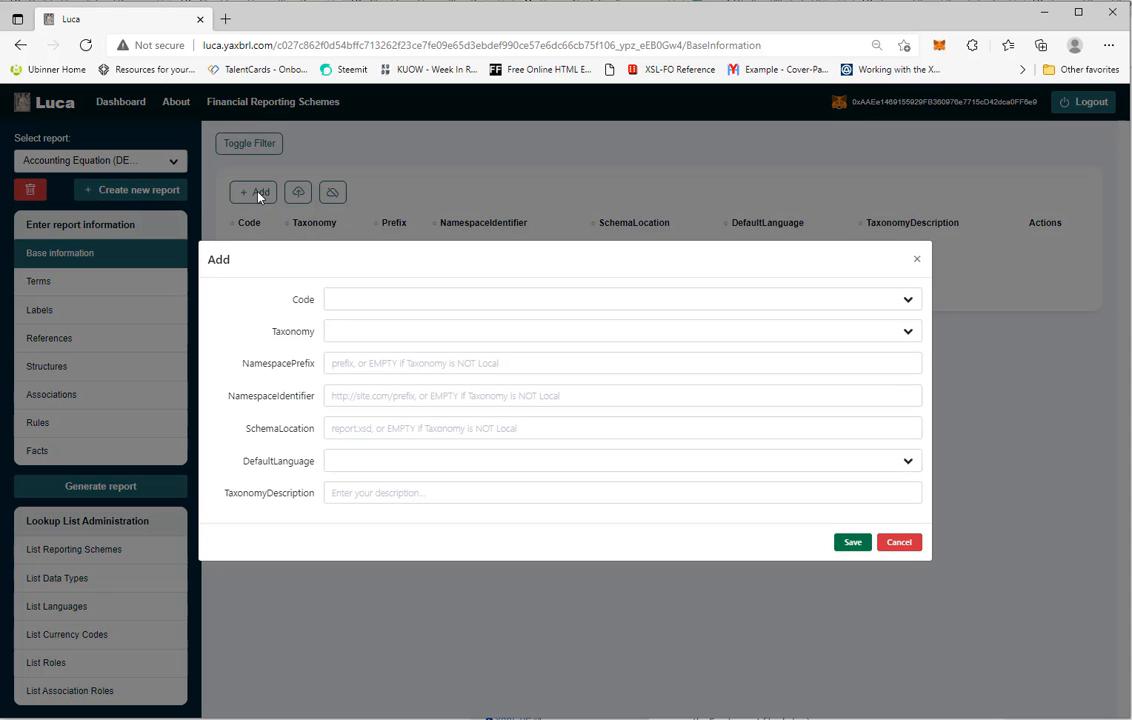
Set the Code to Import and browse the available taxonomies
left_click(371, 302)
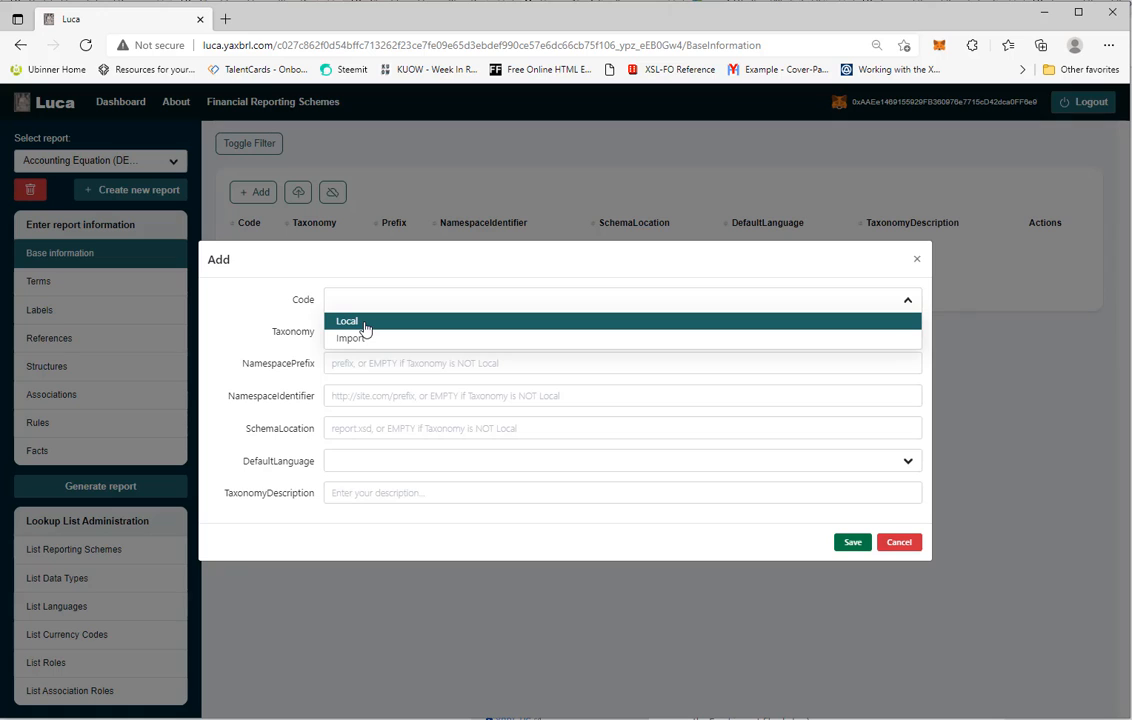
left_click(366, 323)
left_click(369, 303)
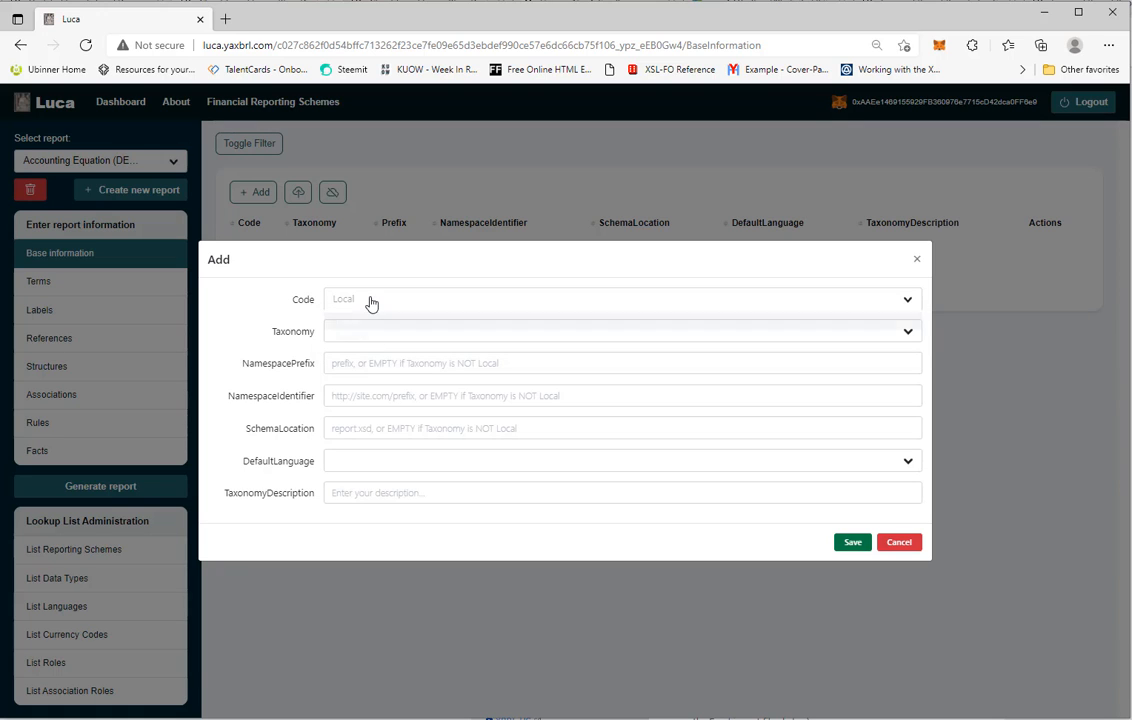
left_click(367, 339)
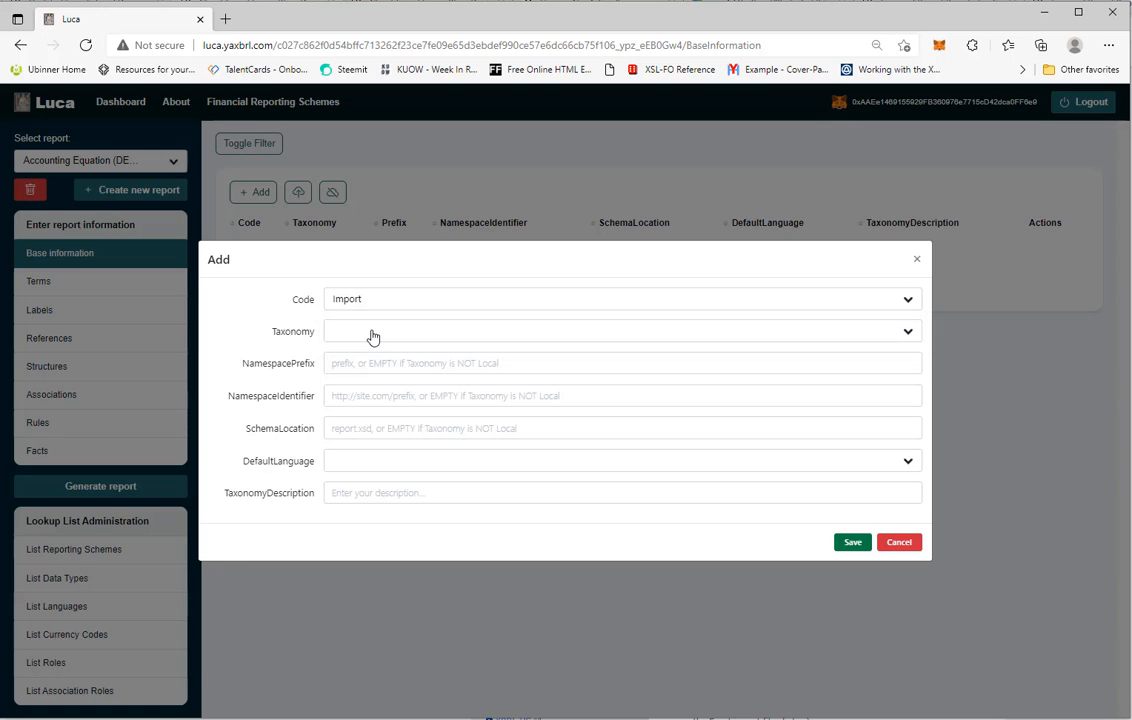
left_click(366, 334)
left_click_drag(915, 380, 924, 489)
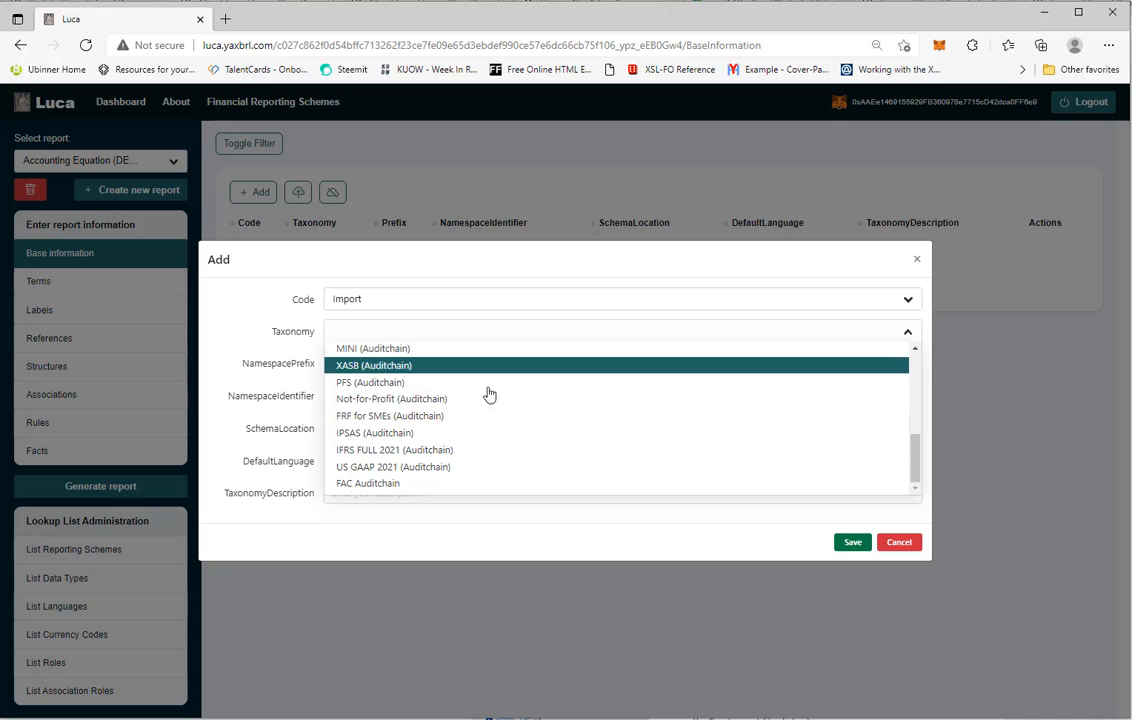
left_click_drag(919, 465, 917, 352)
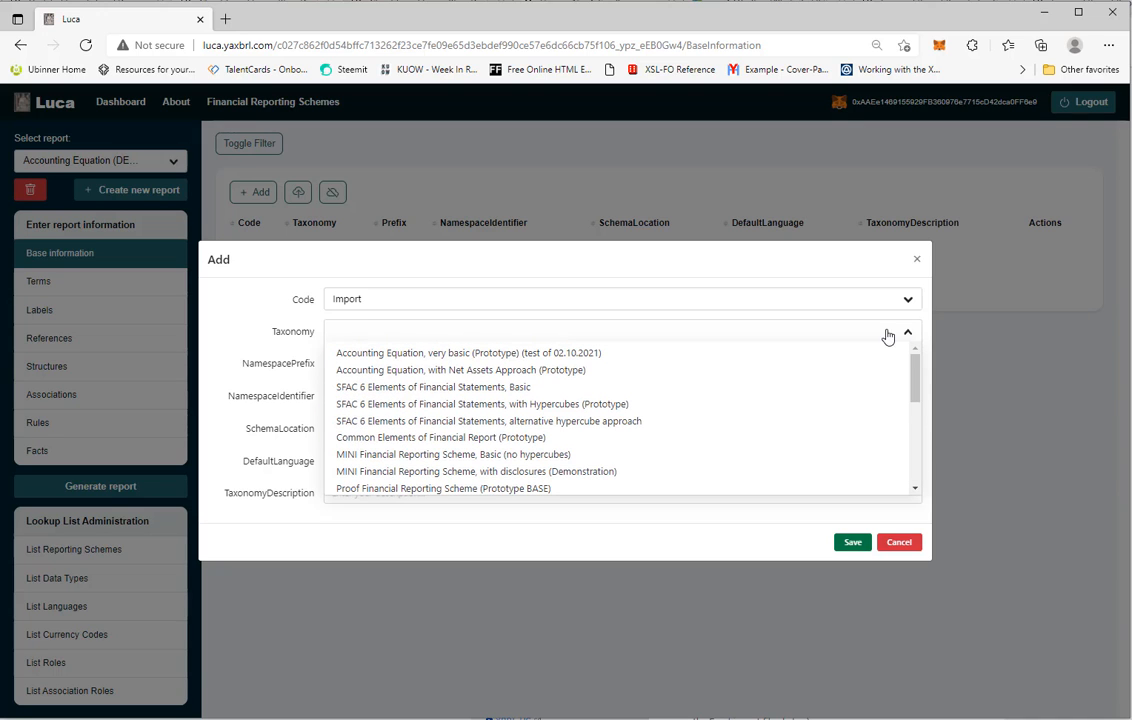
Set the Code to Local and the Taxonomy to Local (only ONE in report)
left_click(908, 302)
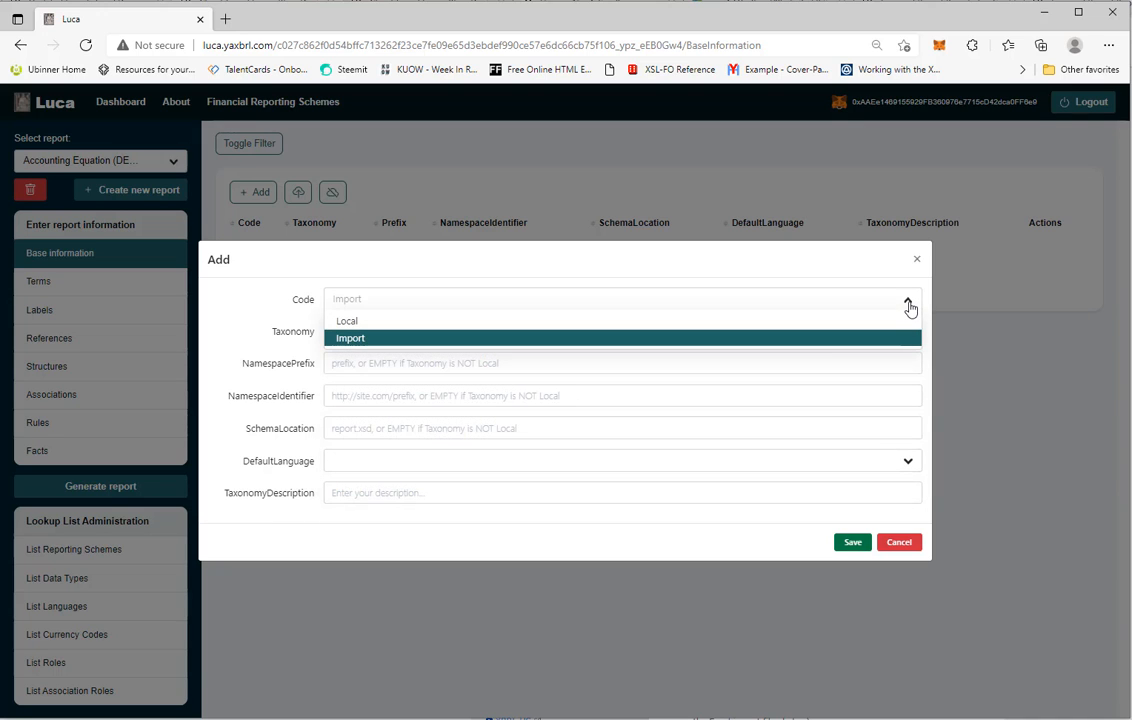
left_click(346, 321)
left_click(395, 337)
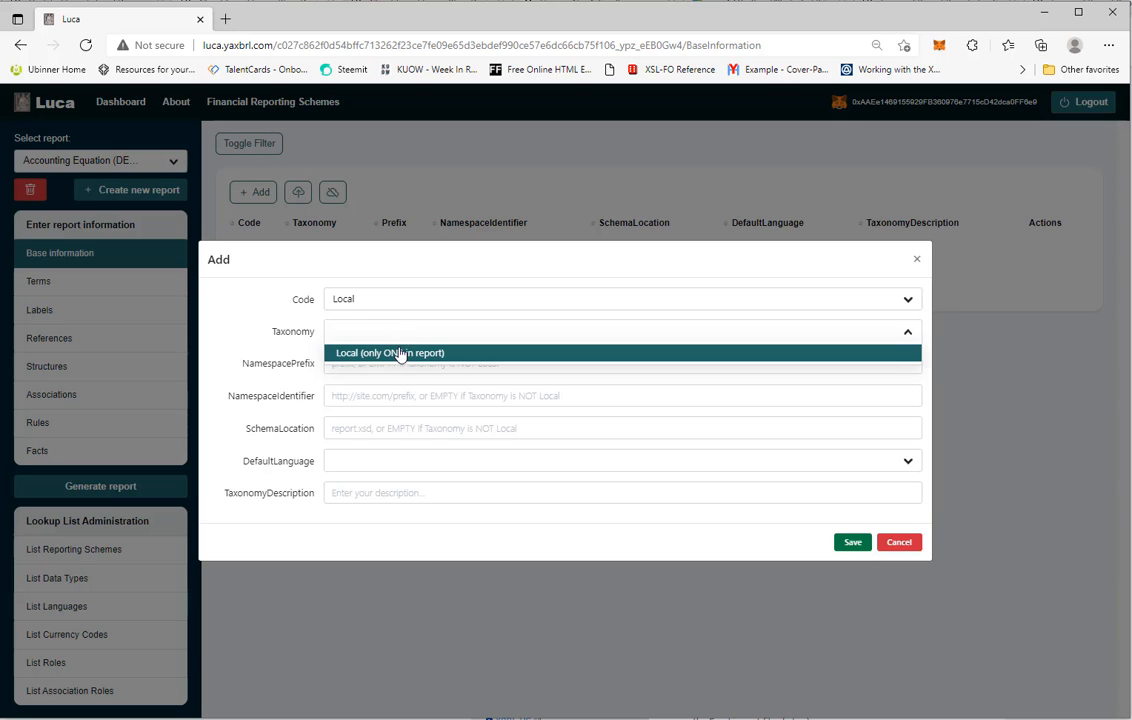
left_click(398, 352)
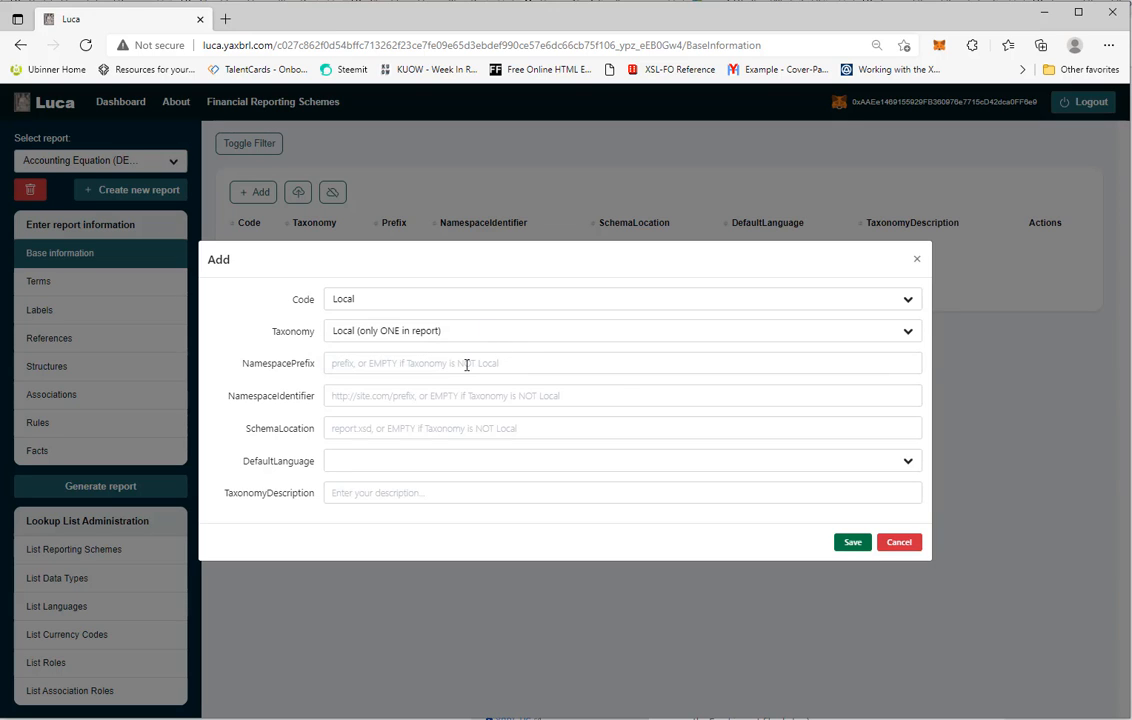
left_click(466, 365)
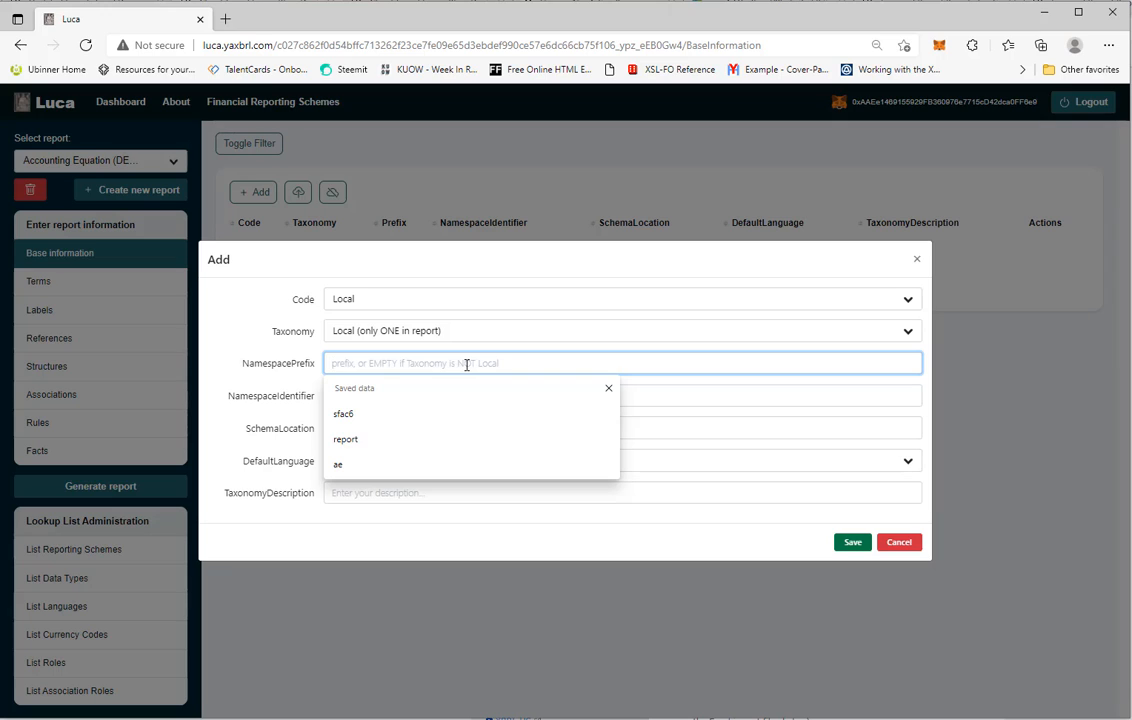
left_click(414, 444)
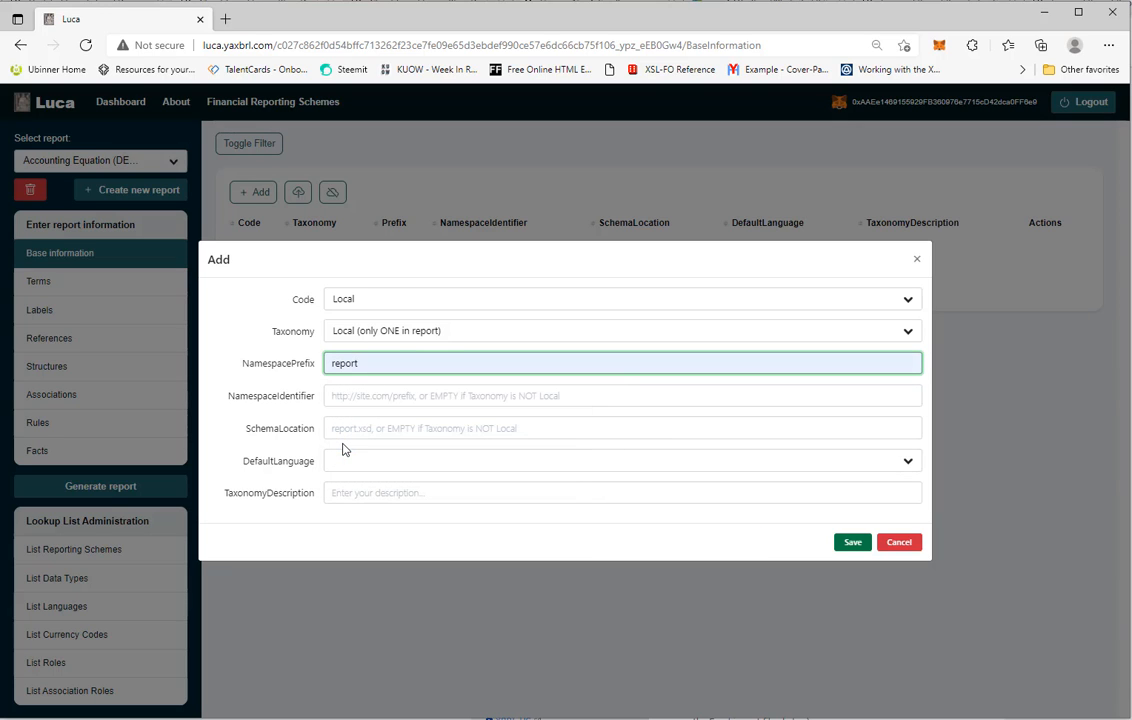
left_click(360, 396)
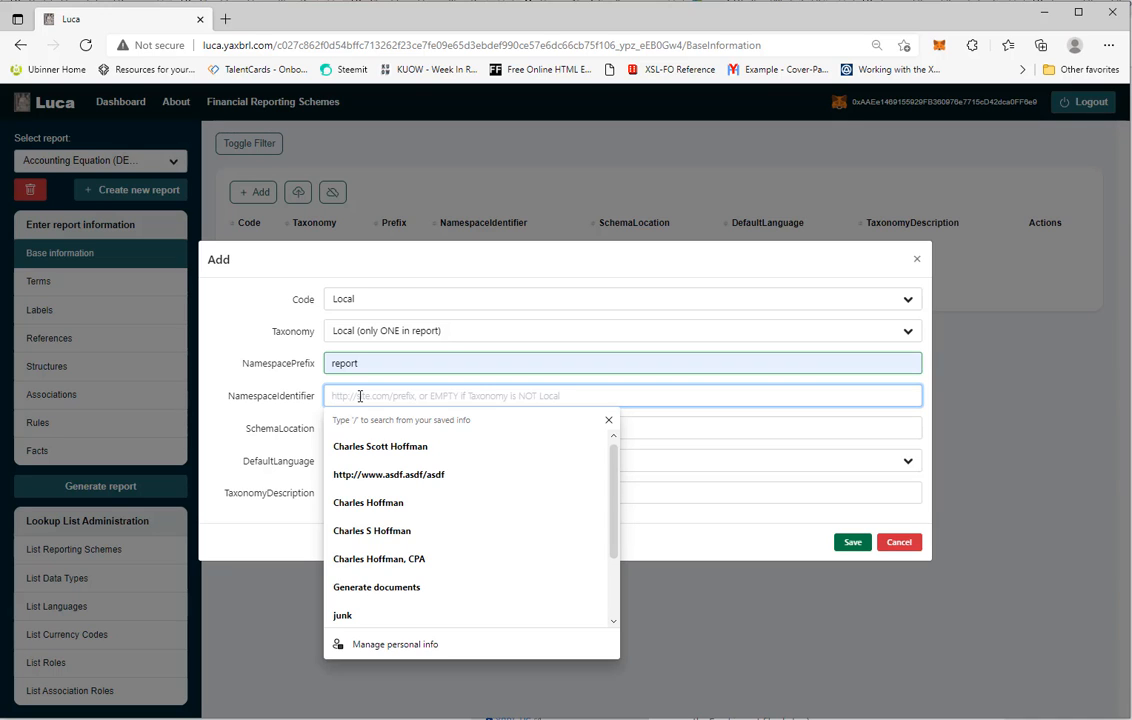
left_click(370, 476)
double_click(411, 396)
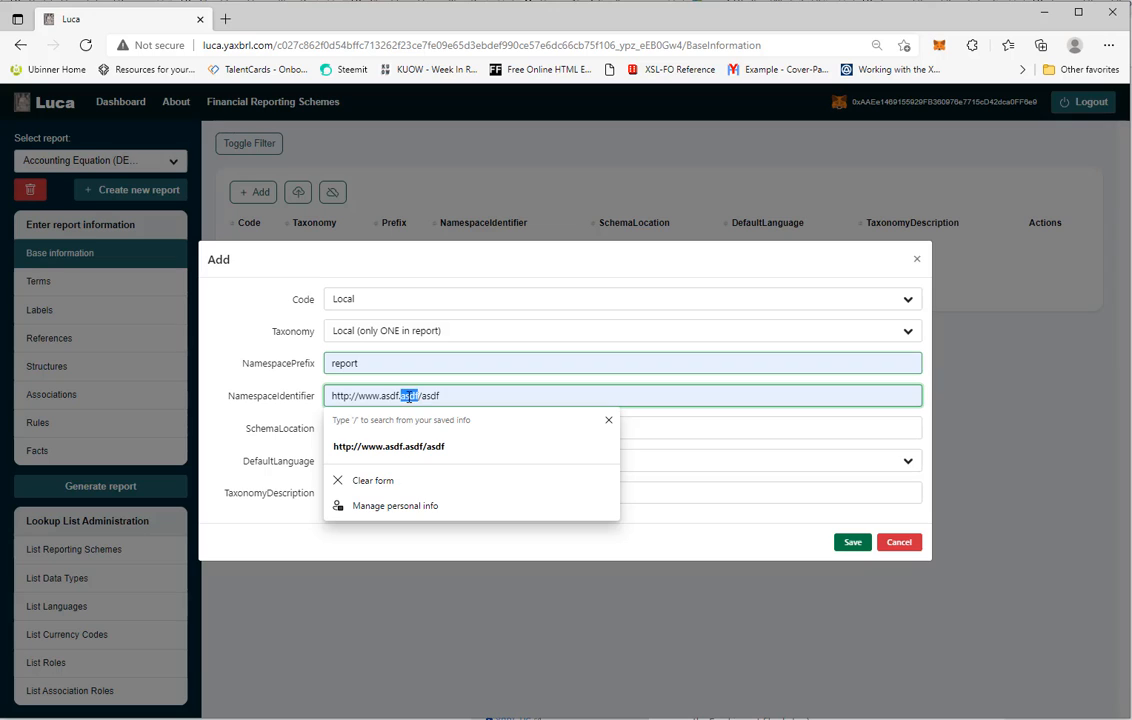
left_click(449, 396)
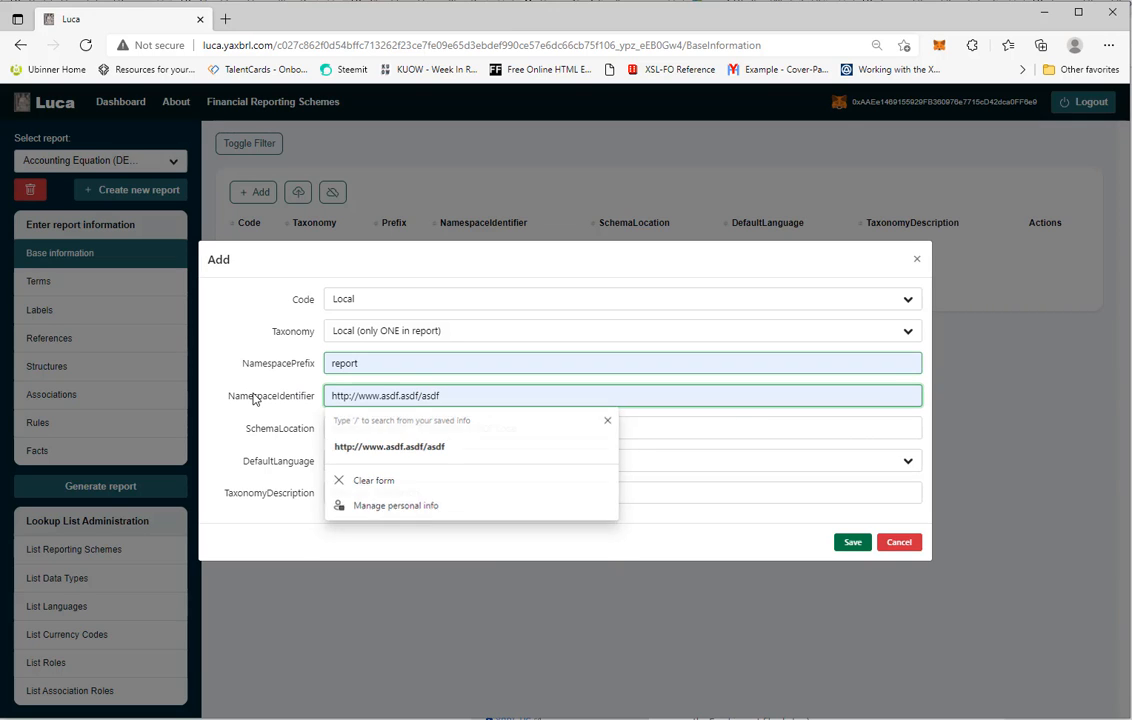
Set the SchemaLocation to report.xsd and the DefaultLanguage to en
left_click(679, 426)
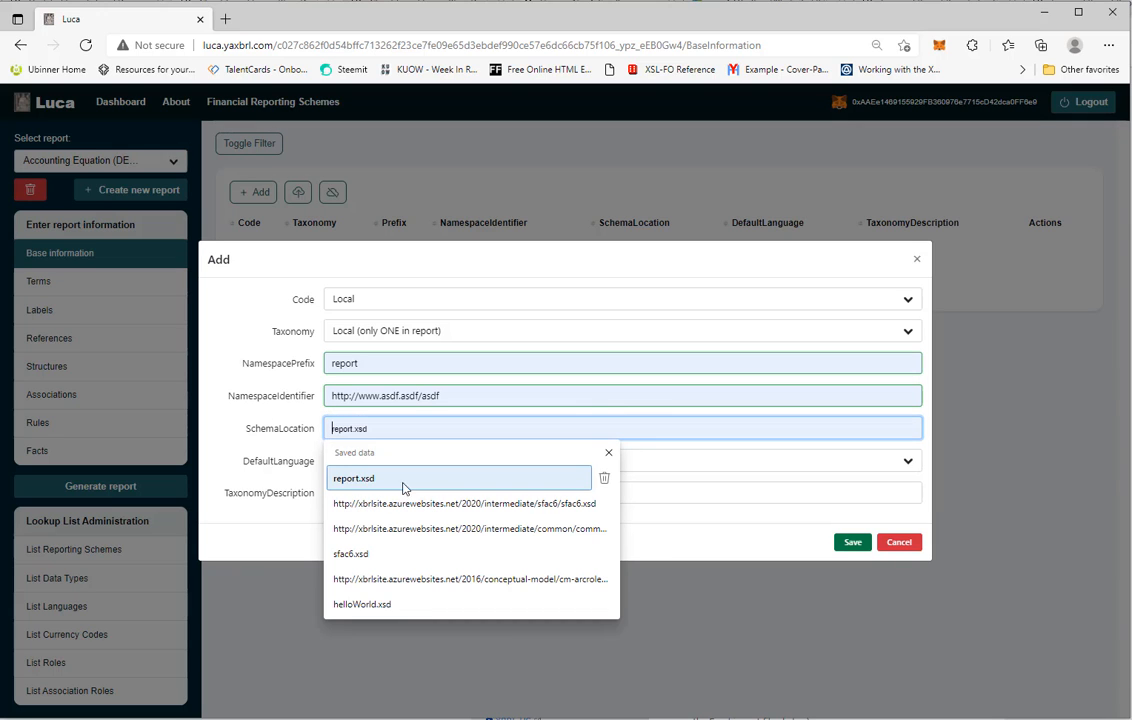
left_click(346, 479)
left_click_drag(389, 428, 269, 423)
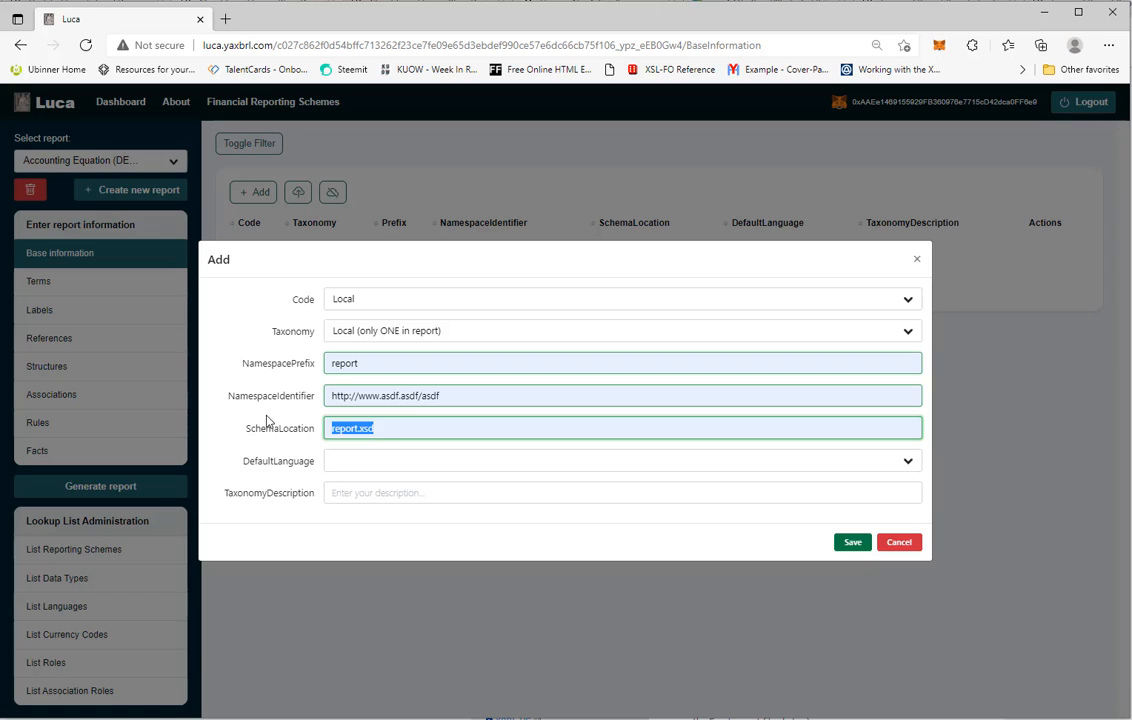
left_click(417, 433)
left_click(349, 466)
left_click(349, 490)
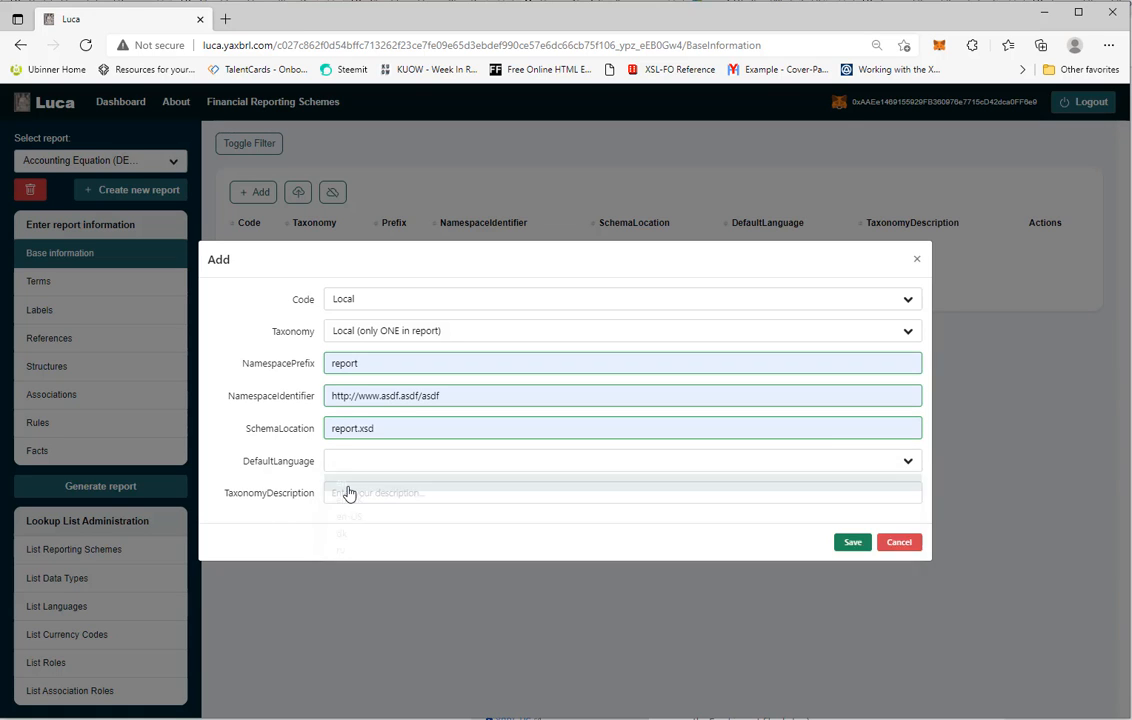
left_click(353, 474)
left_click(346, 477)
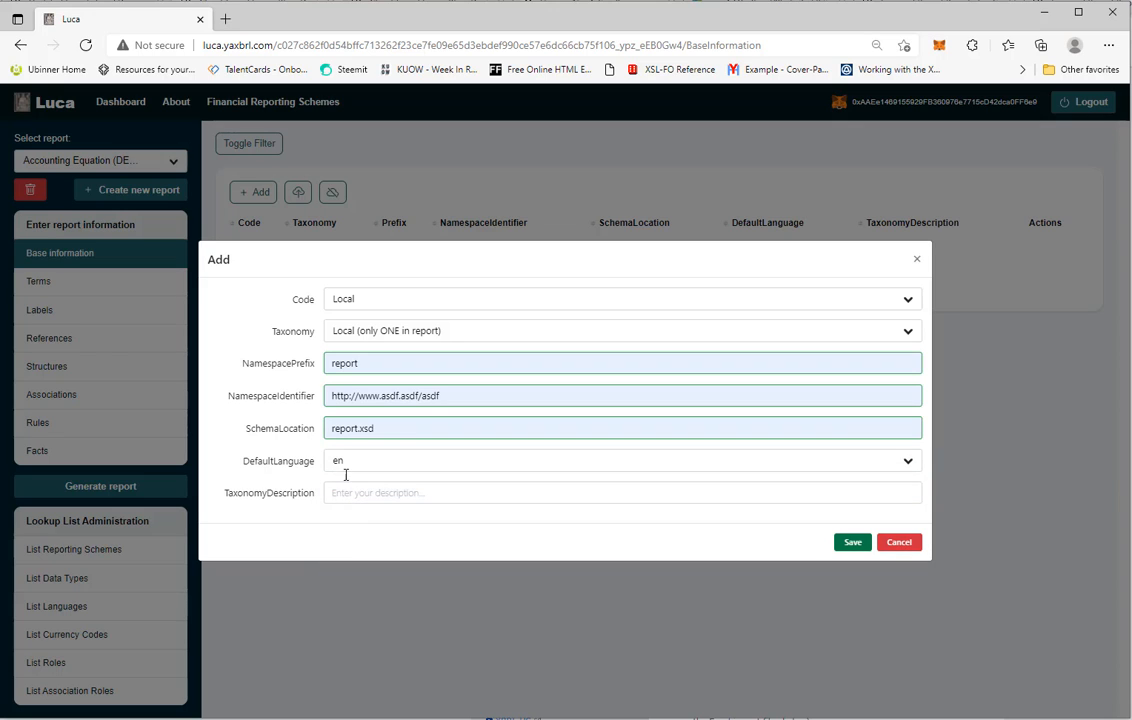
Set the TaxonomyDescription to This is a demo and save the base information entry
left_click(378, 493)
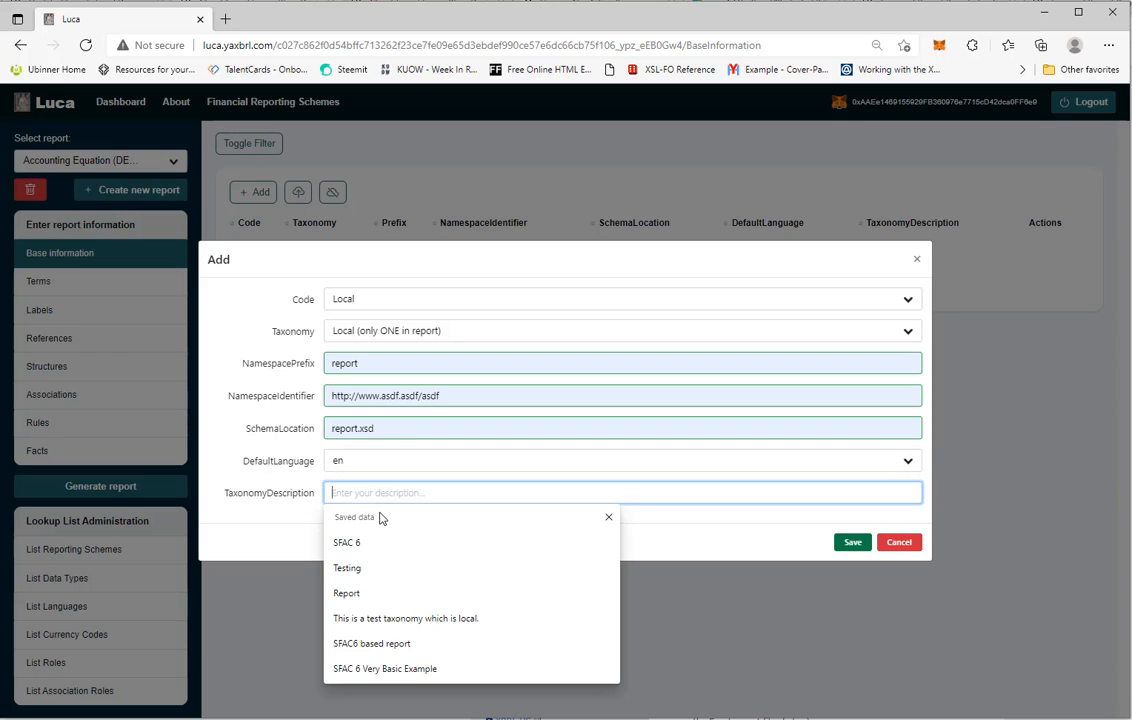
type("T")
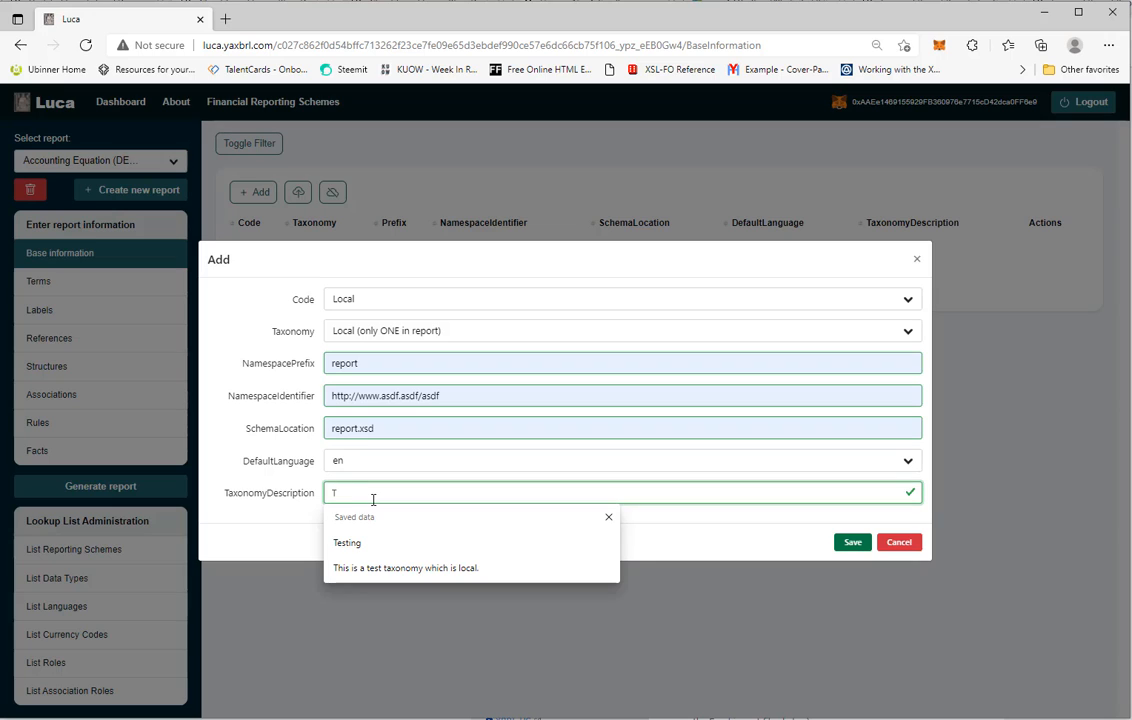
type("his is ")
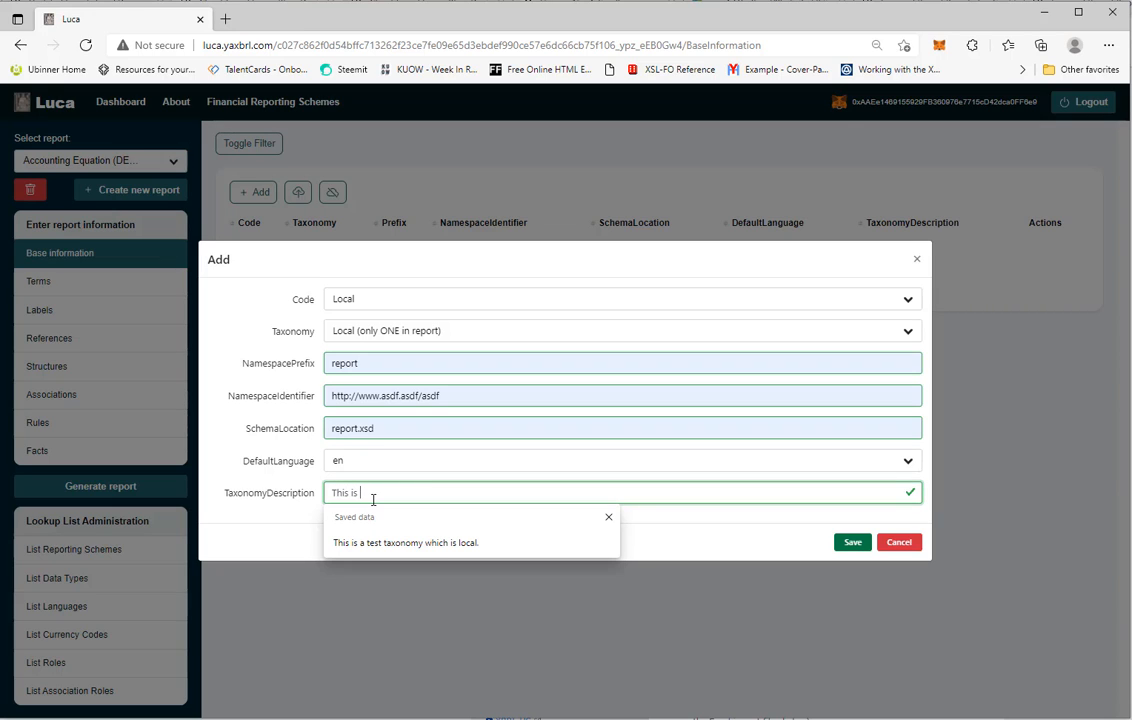
type("a demo")
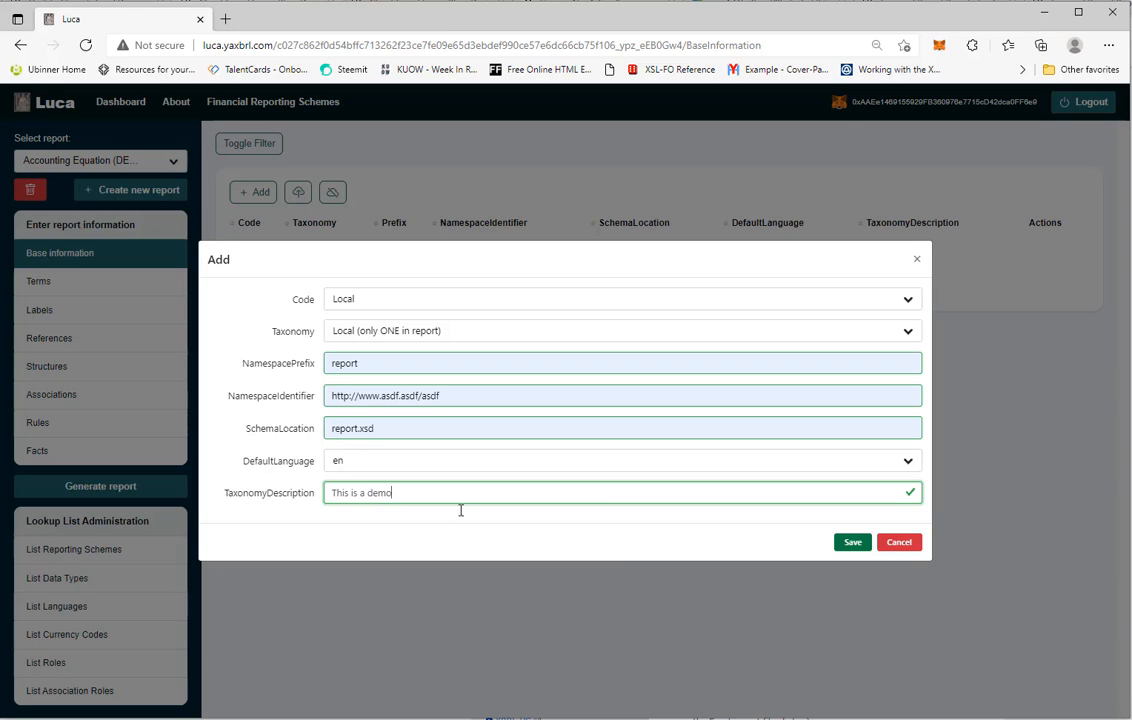
left_click(852, 545)
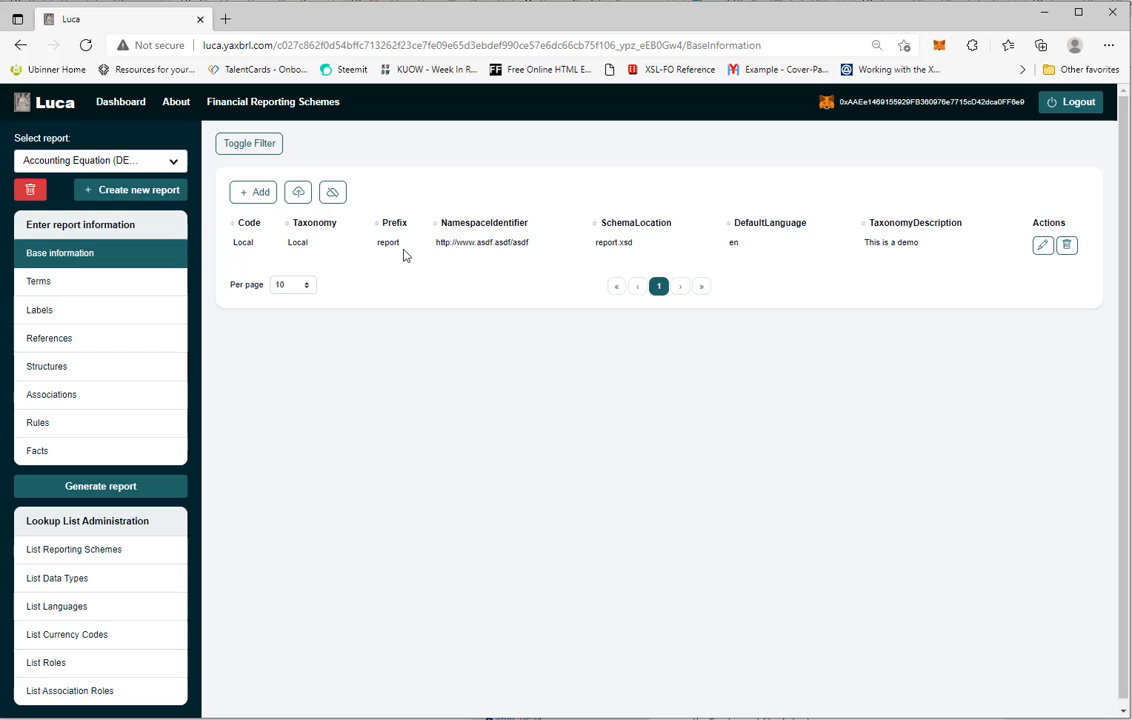
Add a new term with prefix report, category Concept and StandardLabel Assets
left_click(38, 290)
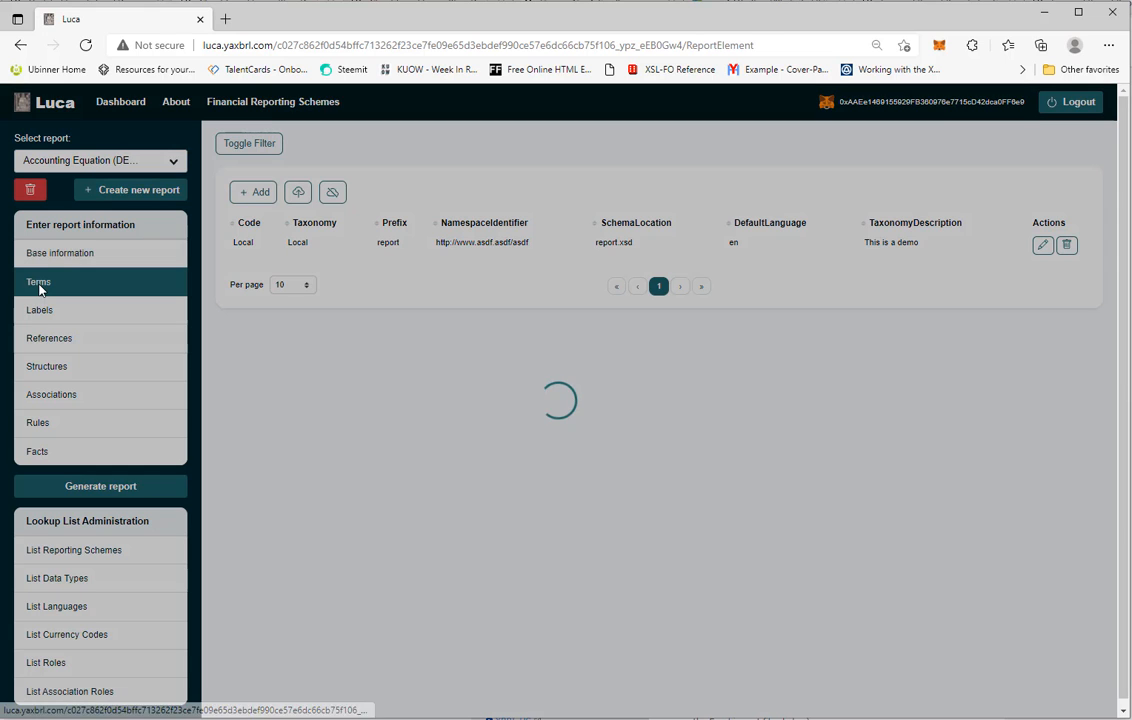
left_click(260, 195)
left_click(358, 303)
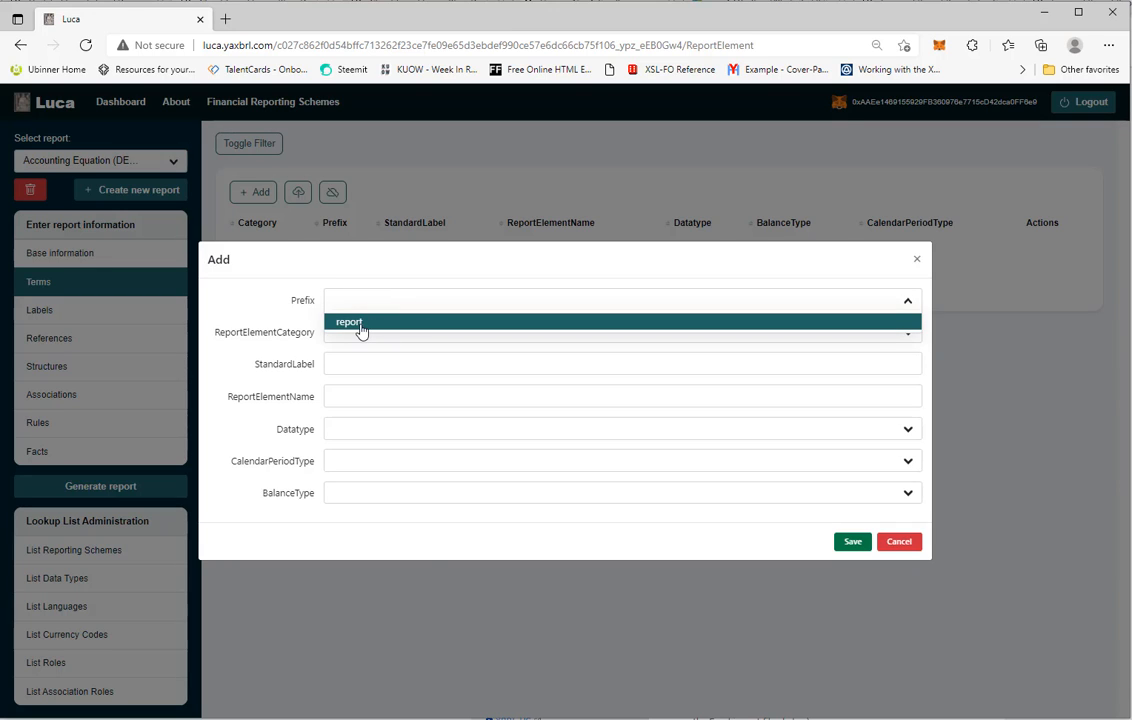
left_click(361, 323)
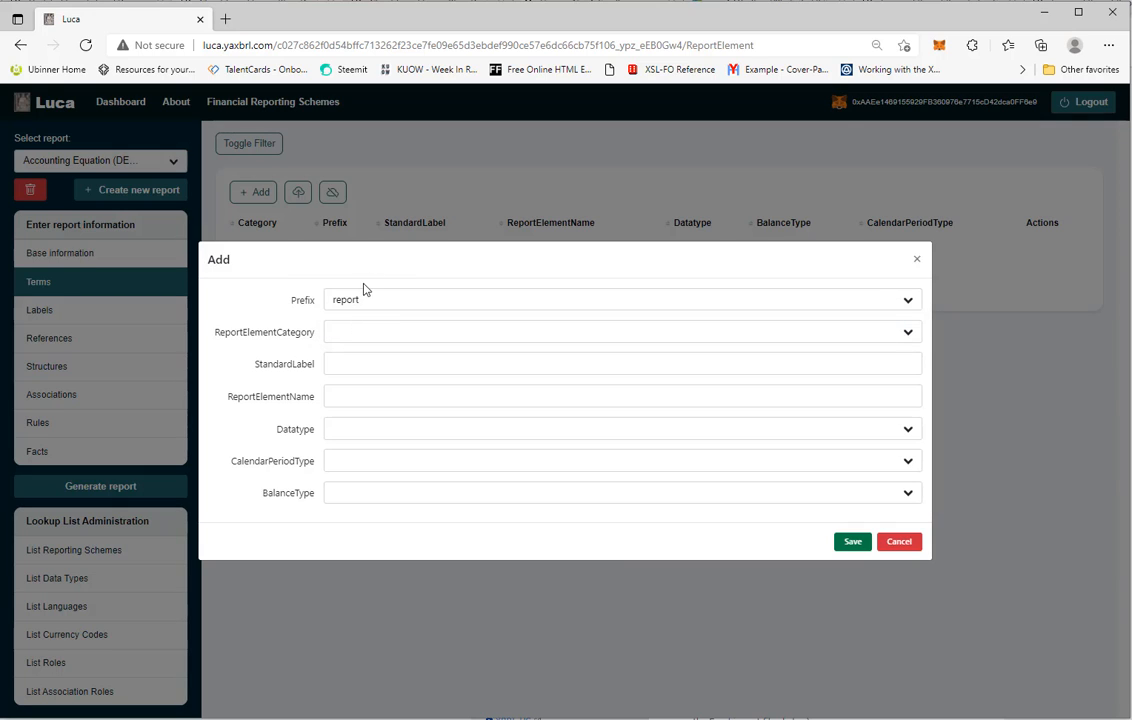
left_click(357, 337)
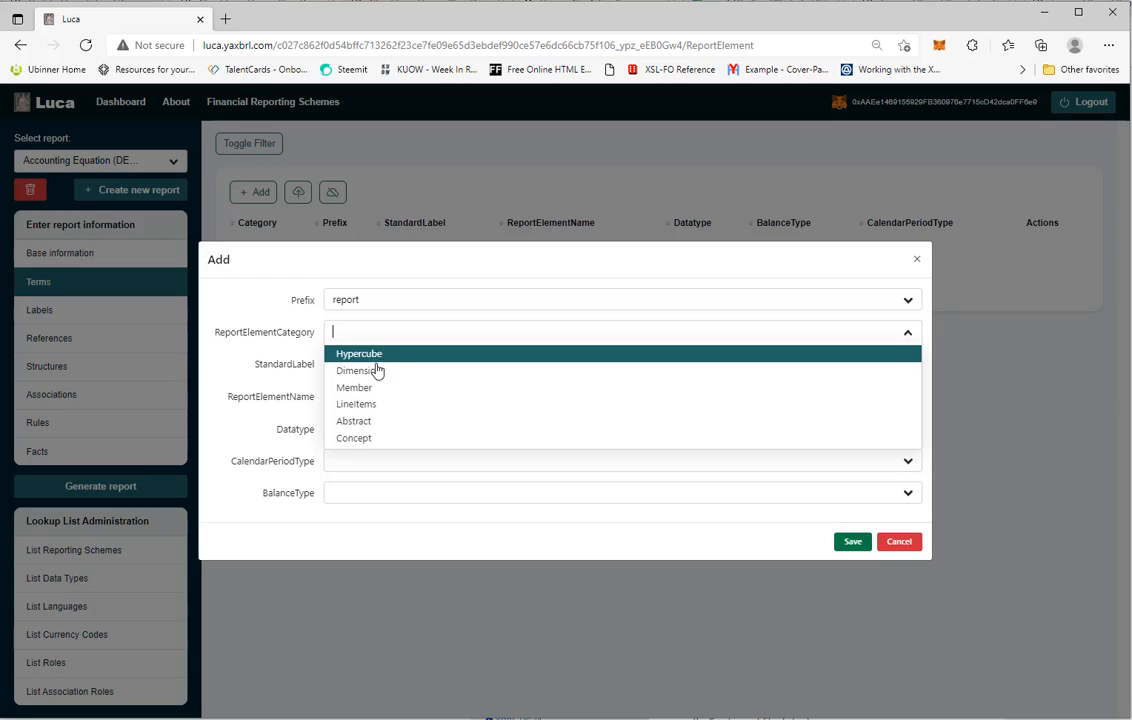
left_click(370, 442)
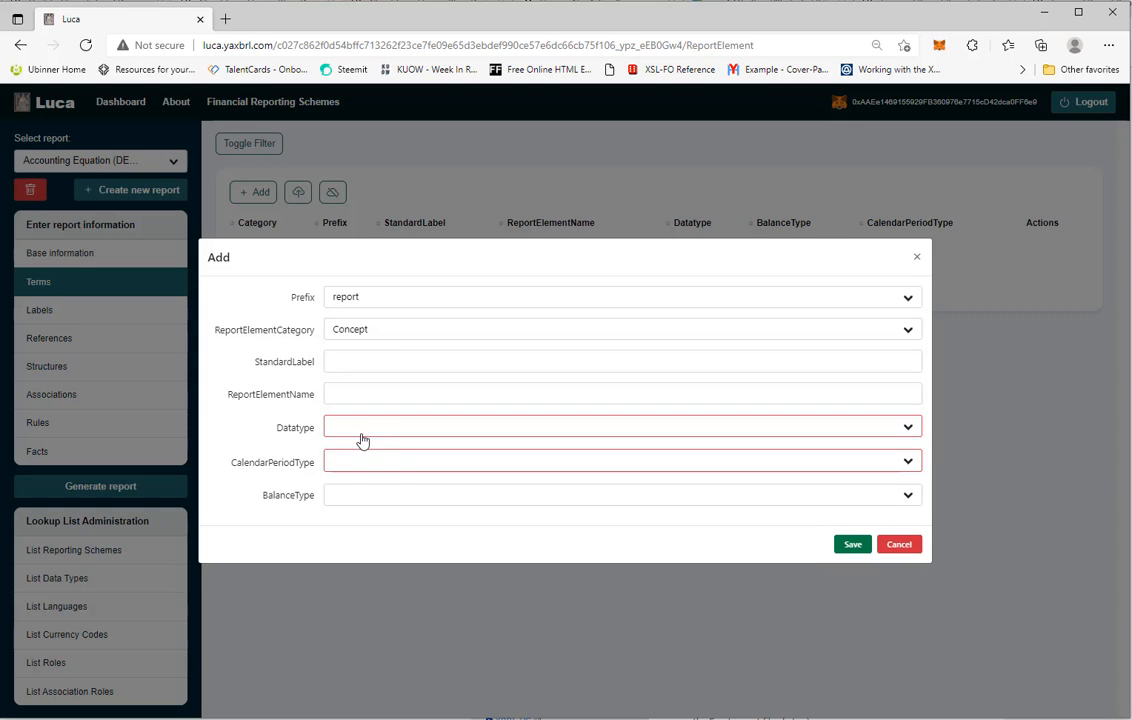
left_click(370, 361)
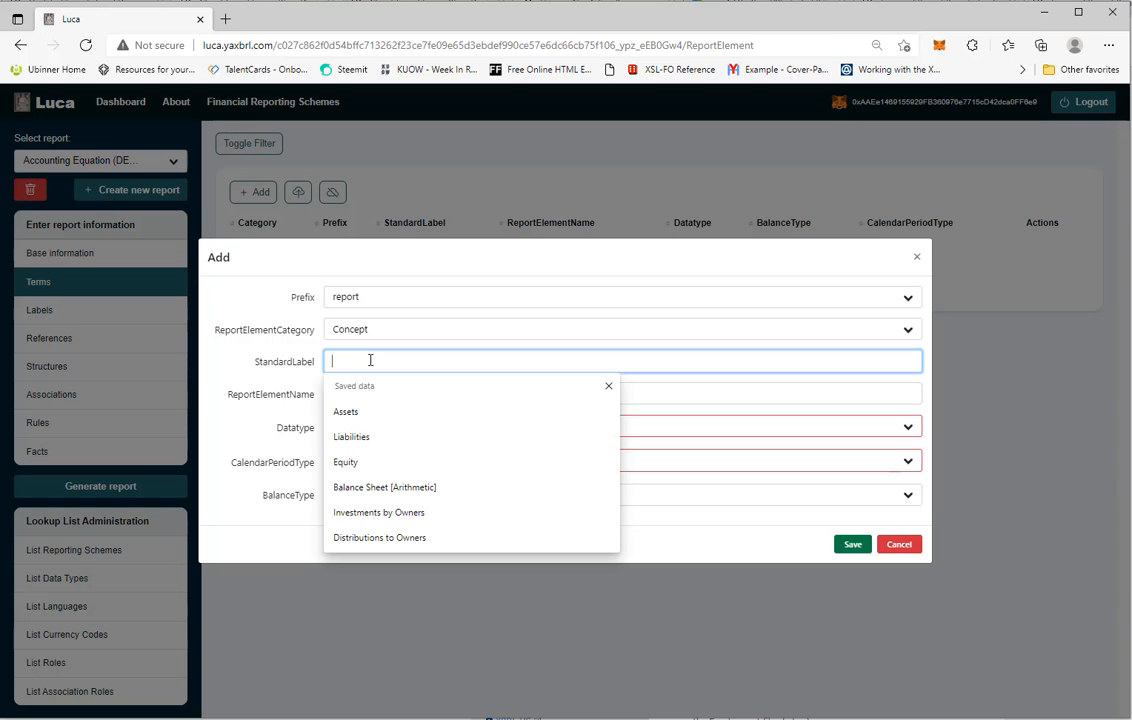
left_click(366, 412)
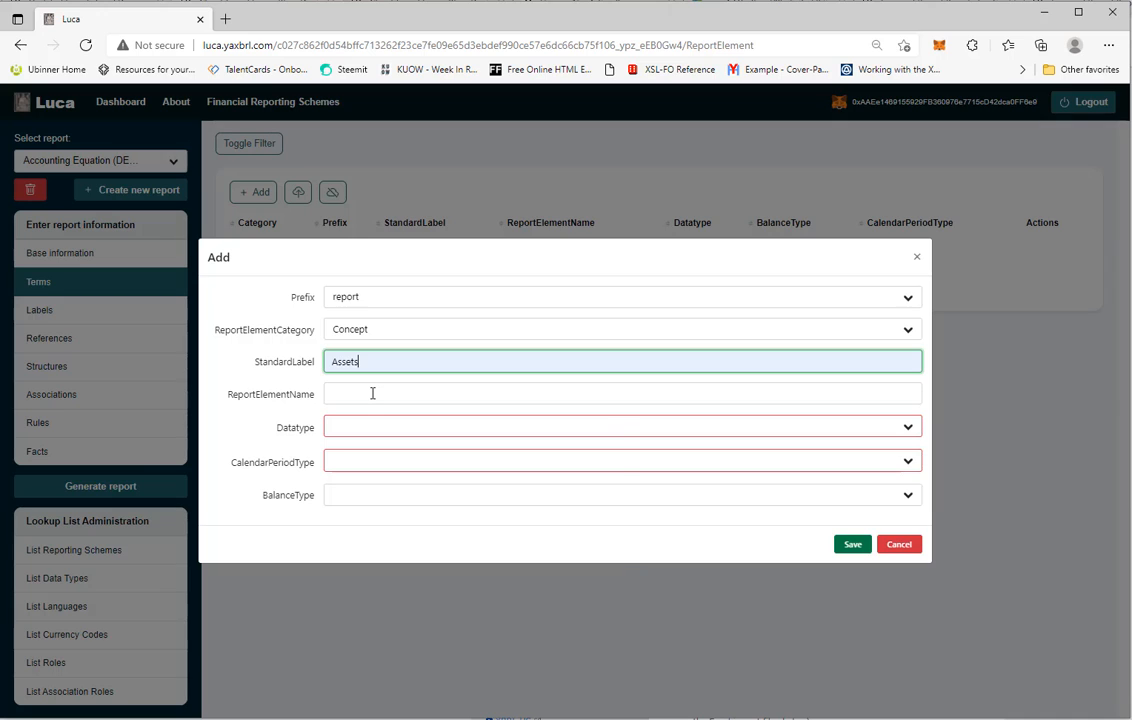
Set the term's ReportElementName to Assets, Datatype Monetary, CalendarPeriodType Instant, BalanceType Debit, and save it
left_click(372, 393)
left_click(360, 446)
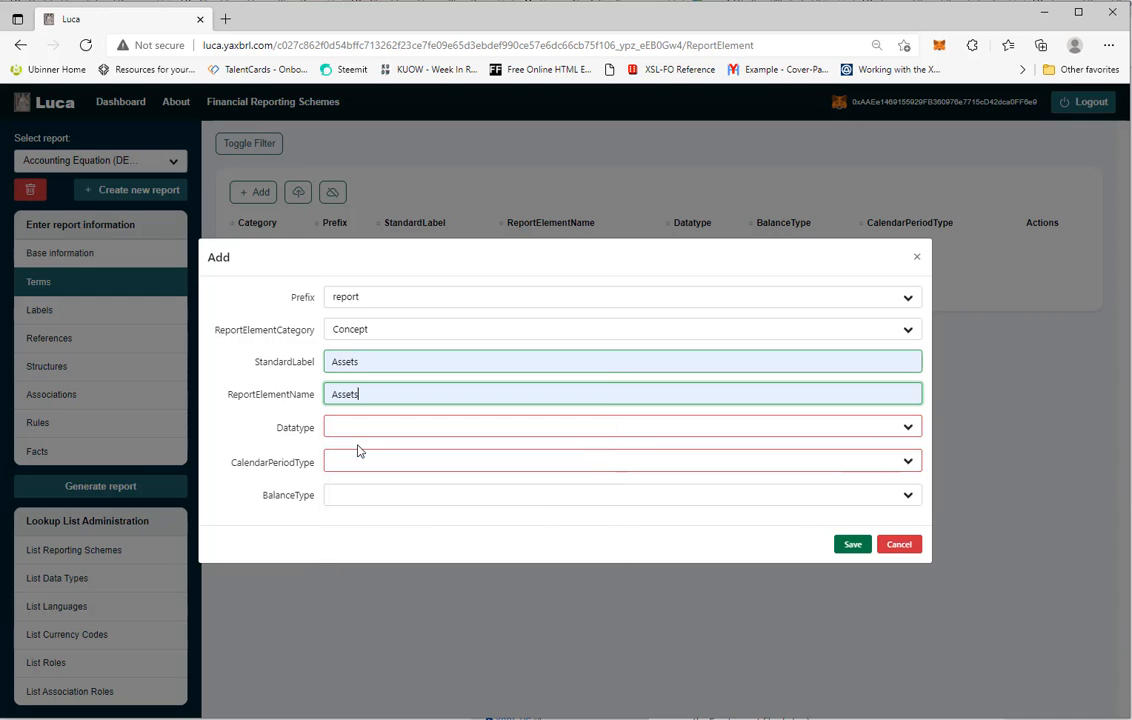
left_click(374, 430)
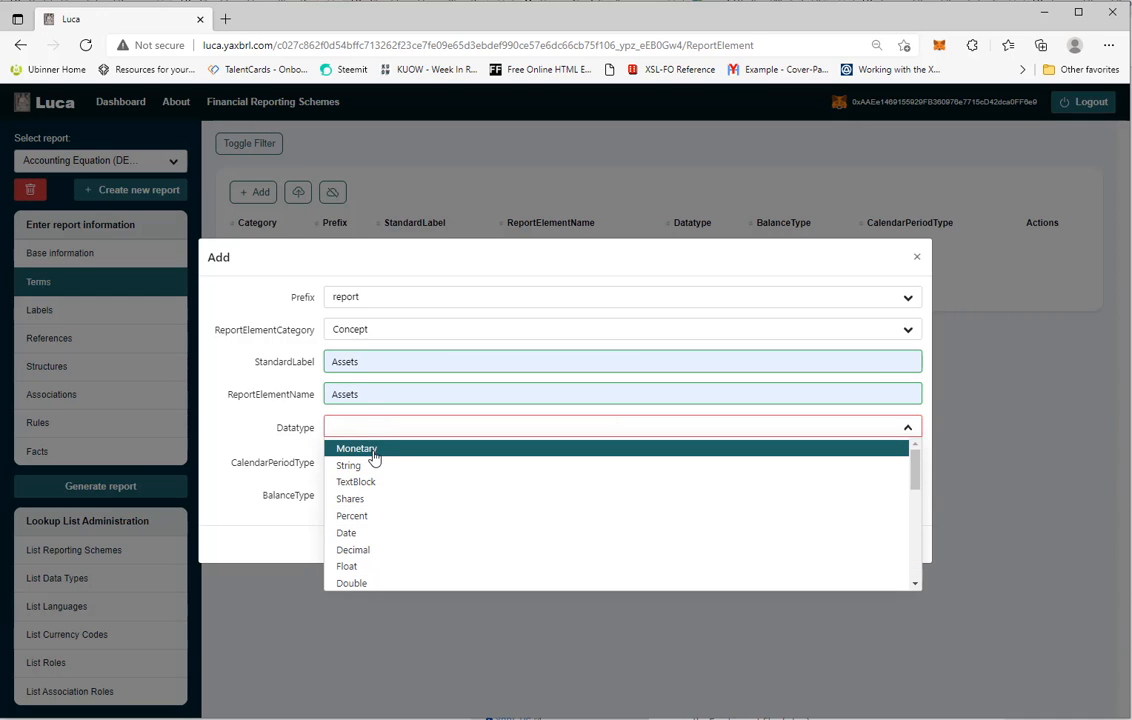
left_click(374, 452)
left_click(373, 457)
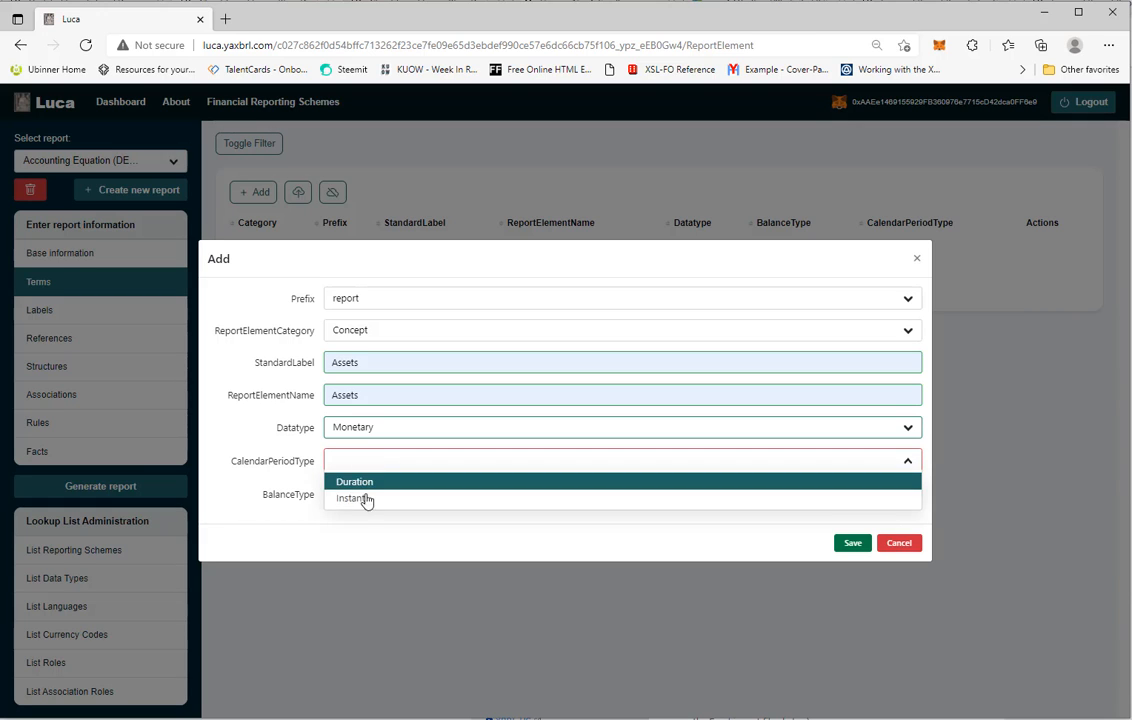
left_click(357, 503)
left_click(363, 496)
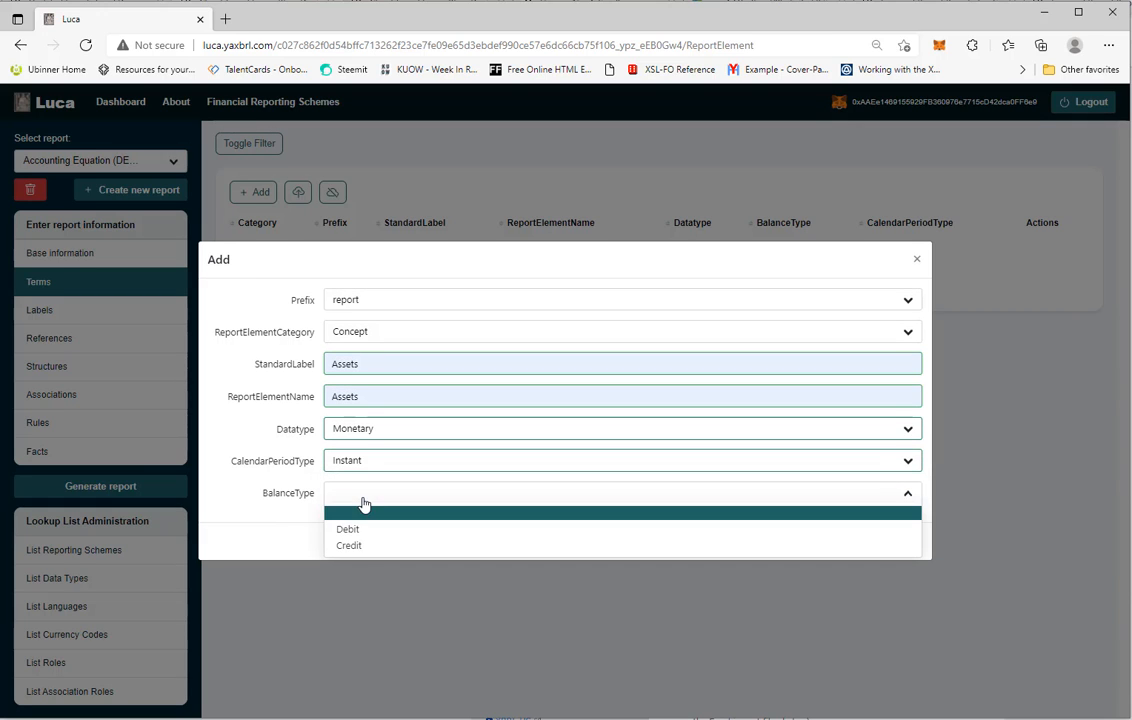
left_click(361, 531)
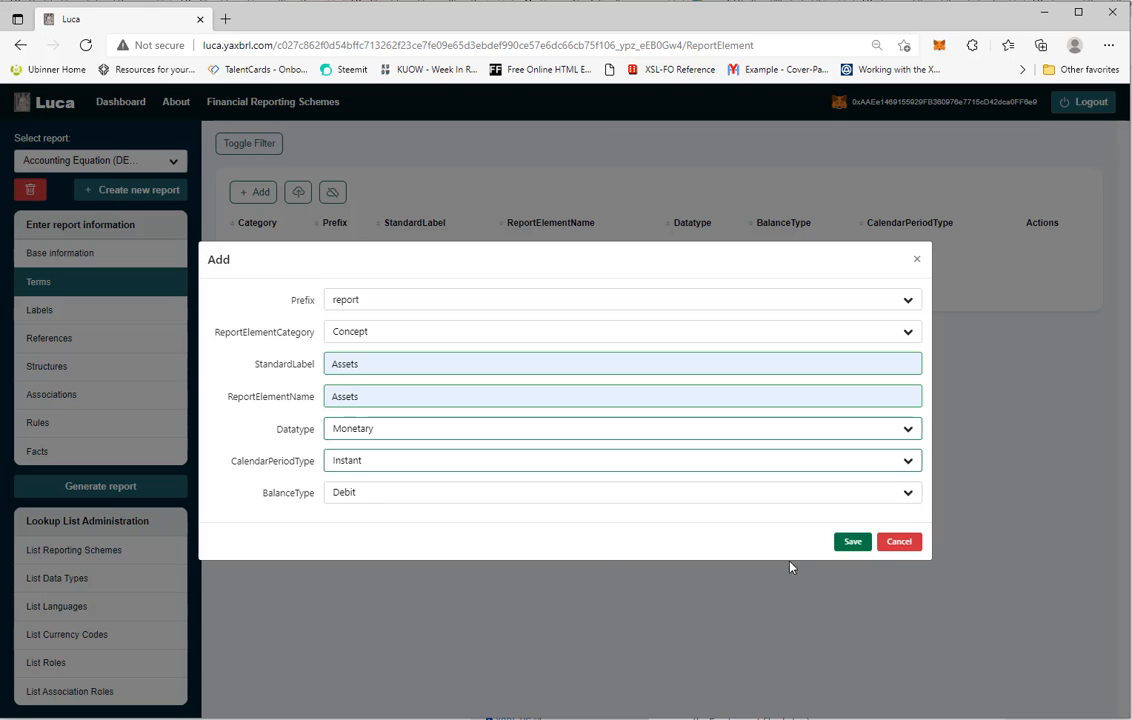
left_click(851, 542)
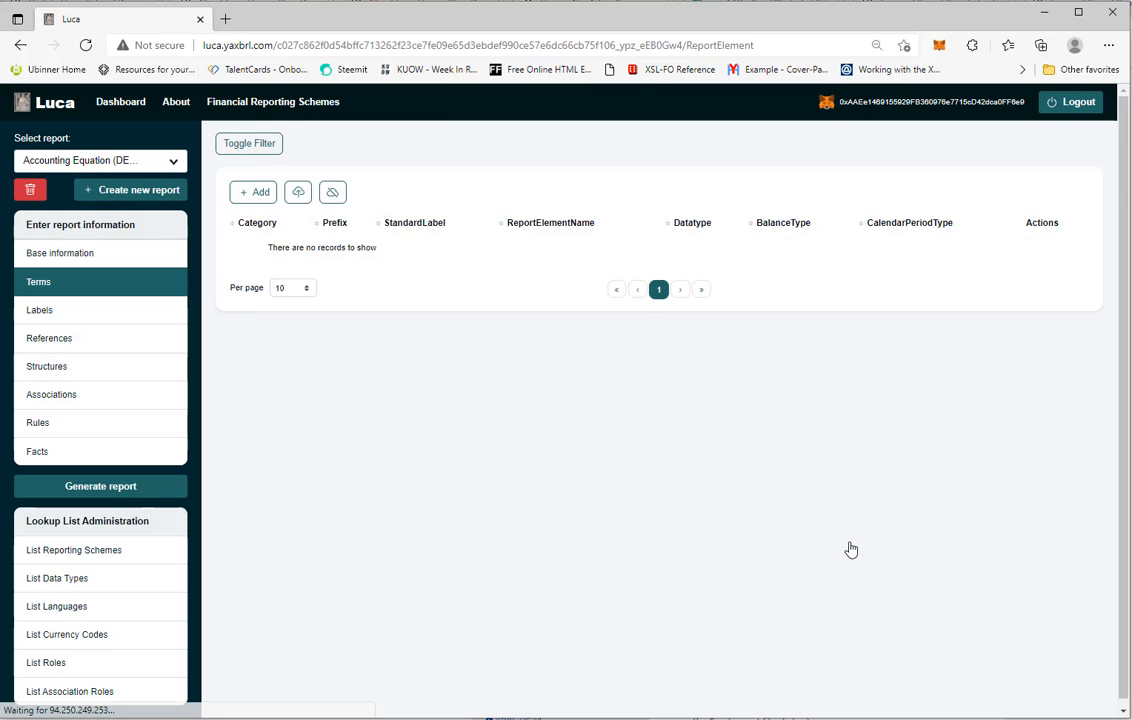
Add another term with prefix report, category Concept, StandardLabel Liabilities and ReportElementName Liabilities
left_click(262, 195)
left_click(339, 305)
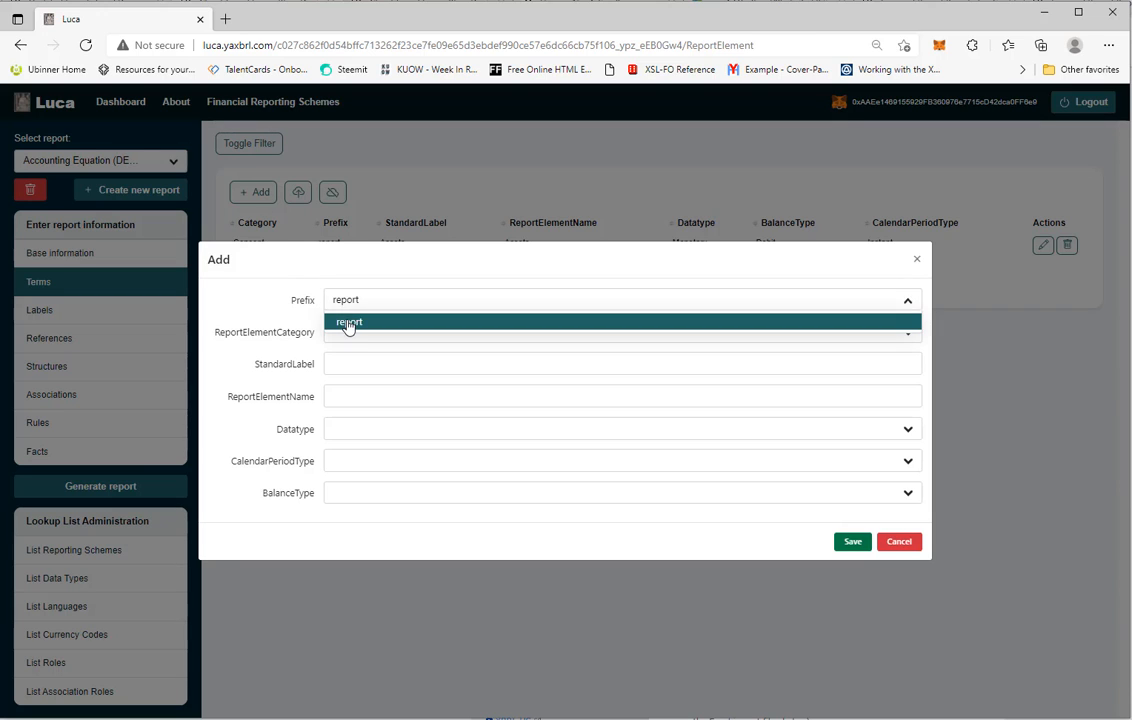
left_click(348, 322)
left_click(336, 332)
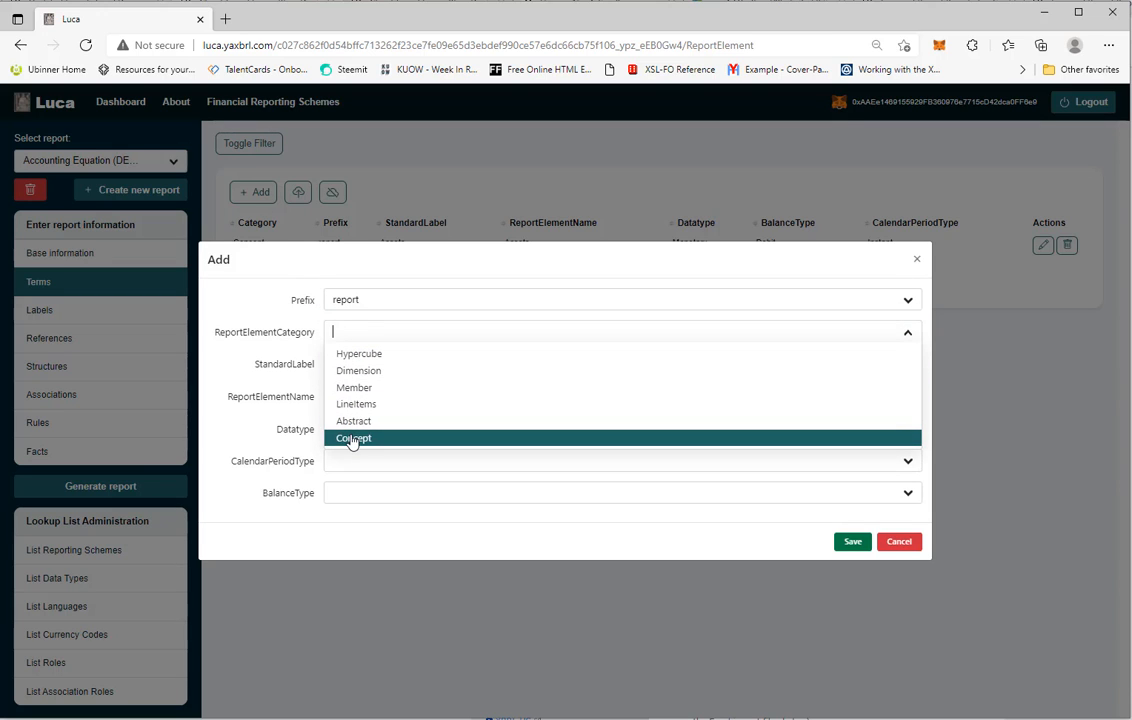
left_click(352, 439)
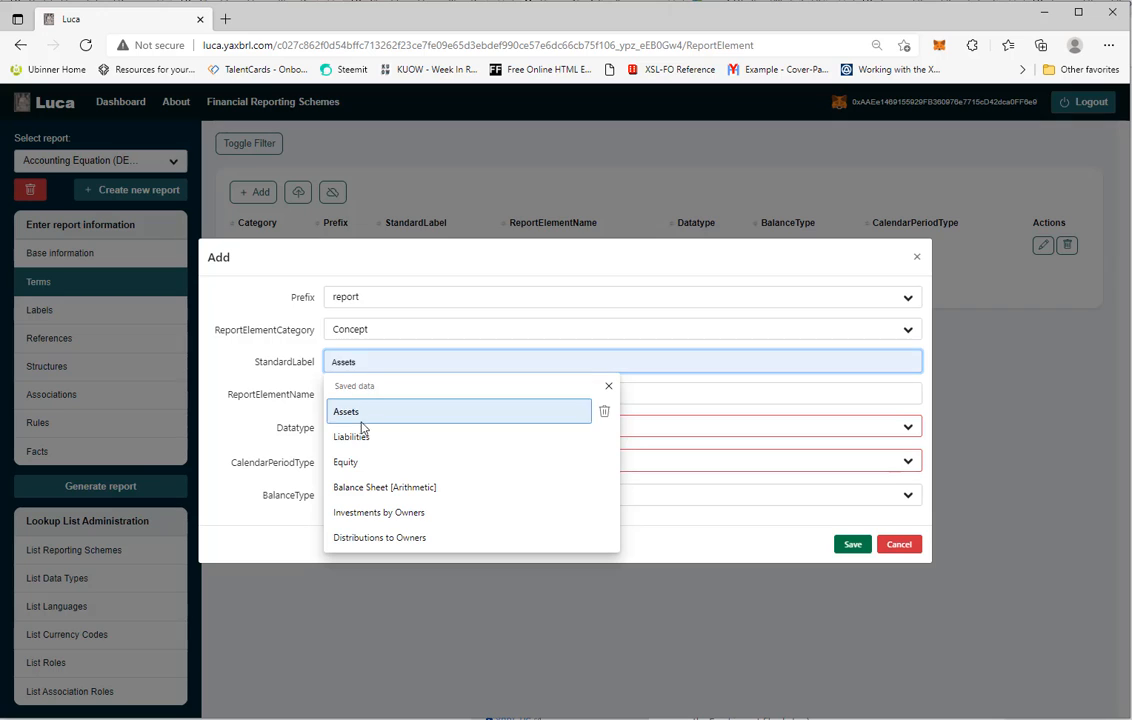
left_click(353, 437)
left_click(358, 396)
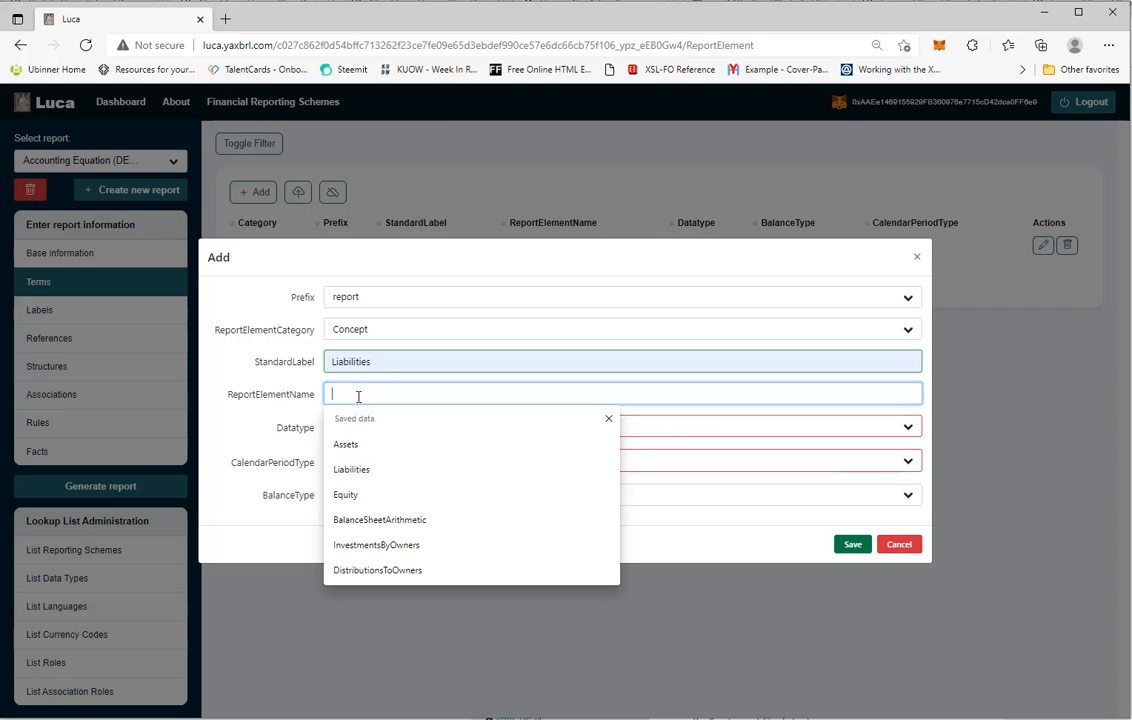
left_click(358, 466)
Set the Liabilities term's Datatype to Monetary, CalendarPeriodType Instant, BalanceType Credit, and save it
left_click(366, 430)
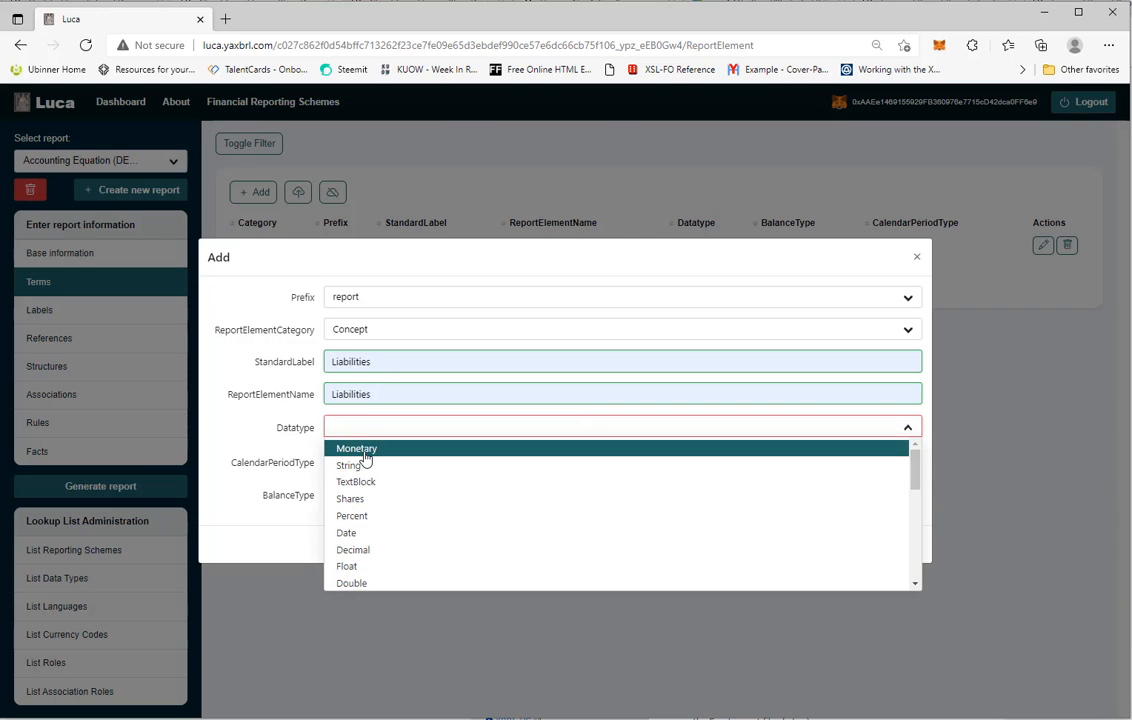
left_click(366, 451)
left_click(362, 462)
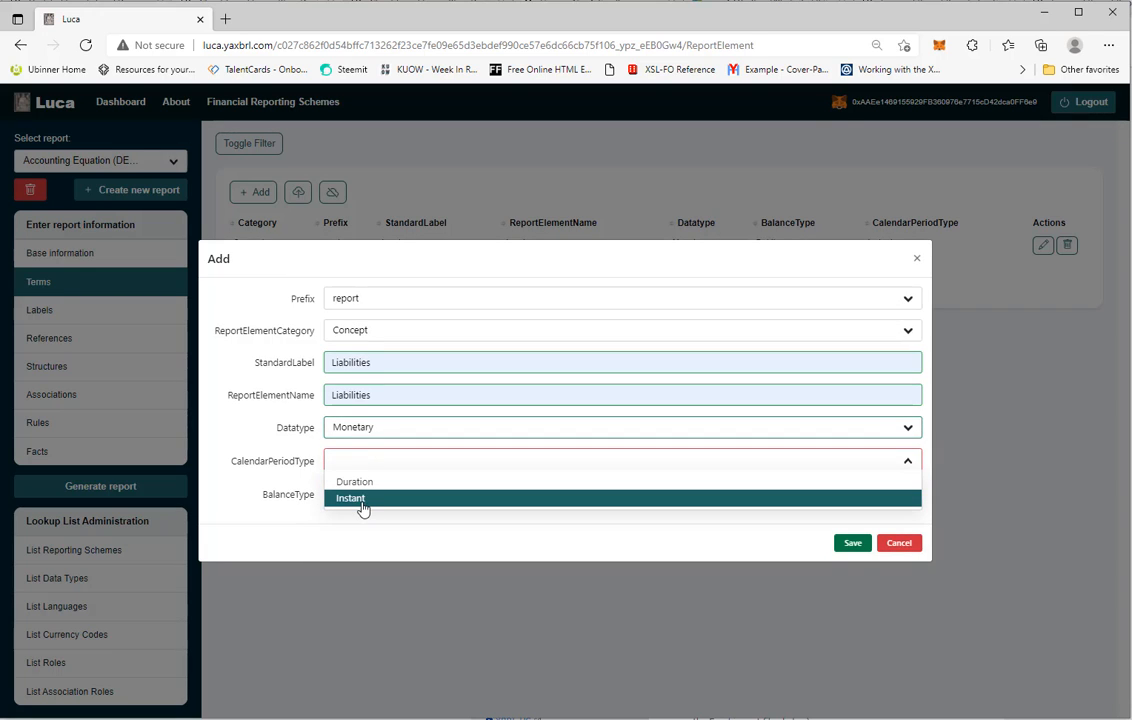
left_click(364, 502)
left_click(364, 498)
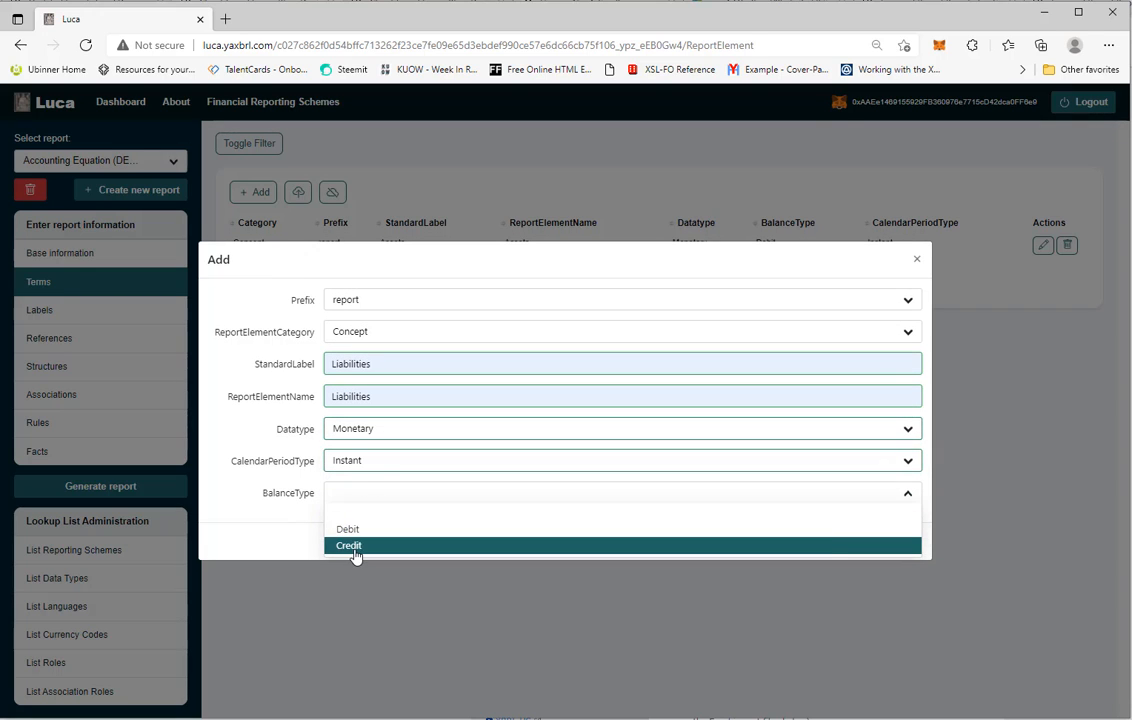
left_click(356, 545)
left_click(853, 545)
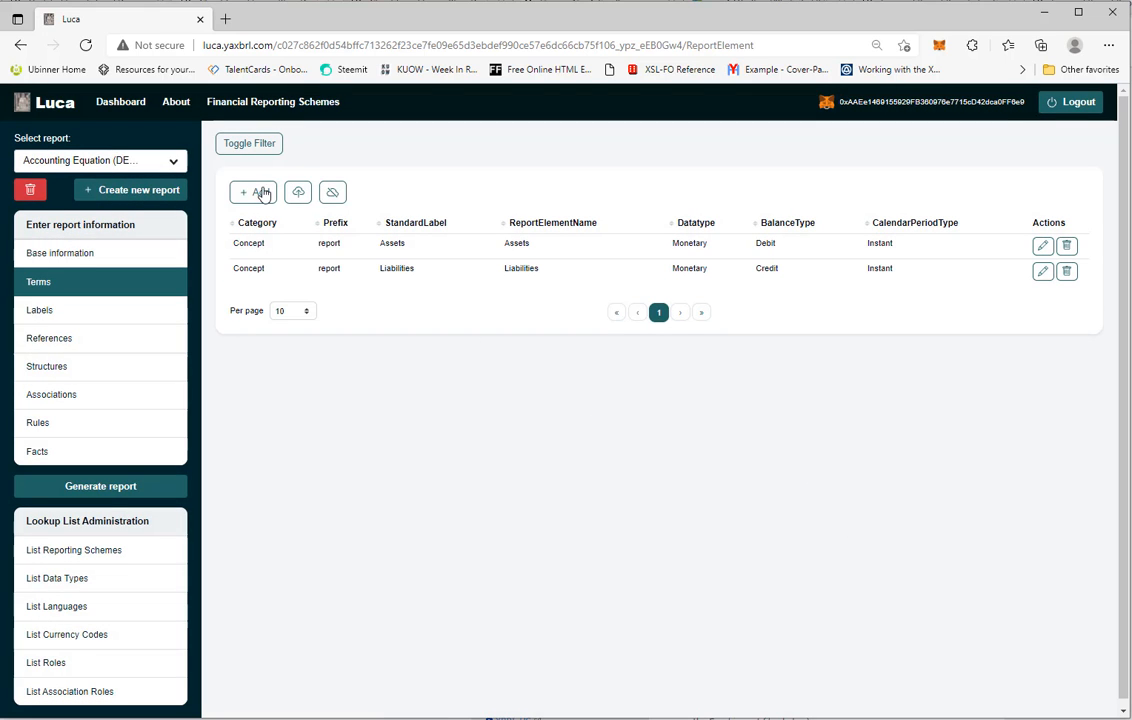
Add a third term with prefix report, category Concept, StandardLabel Equity and ReportElementName Equity
left_click(262, 192)
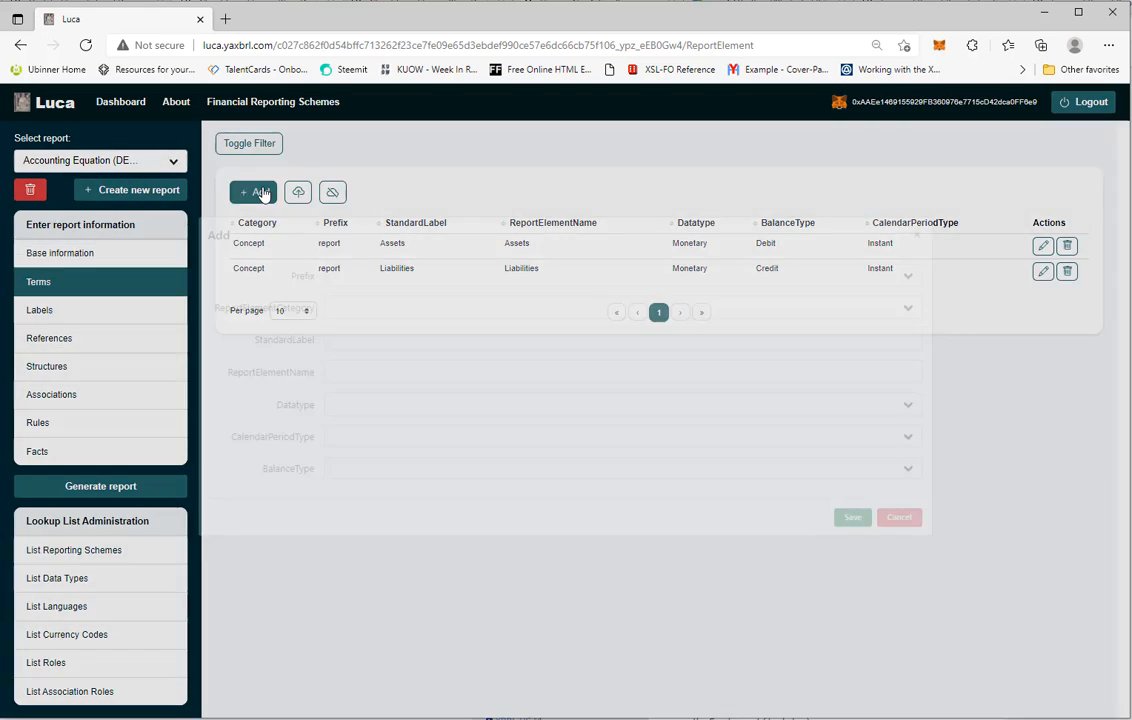
left_click(379, 304)
left_click(372, 329)
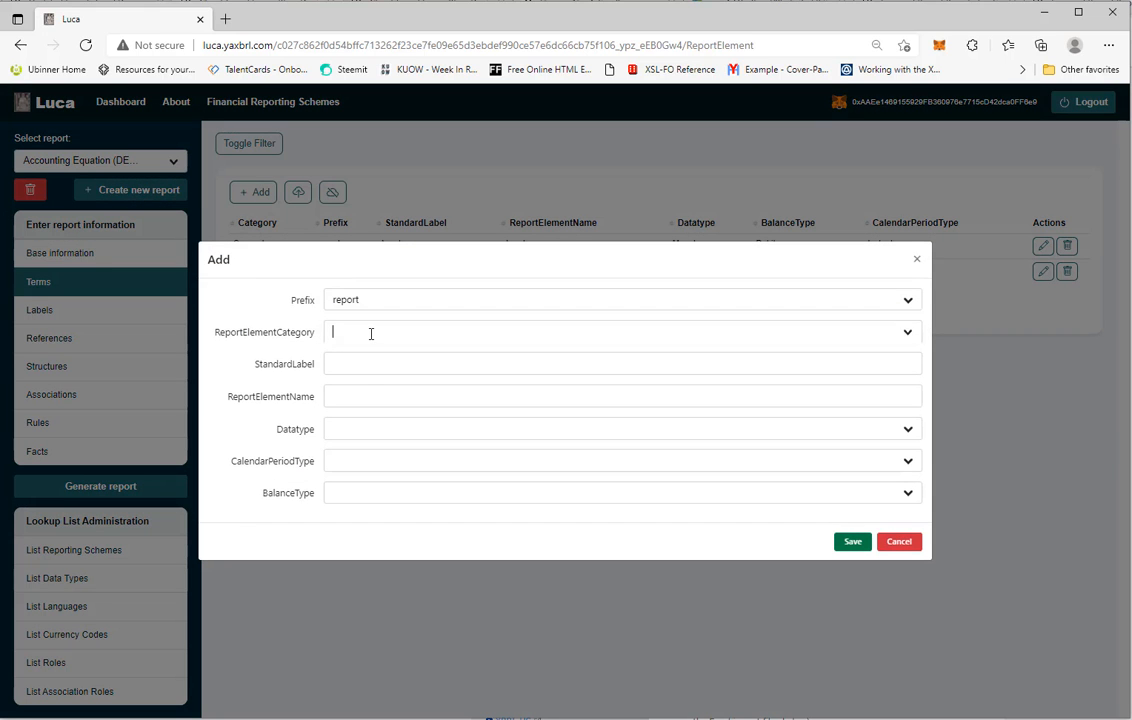
left_click(361, 442)
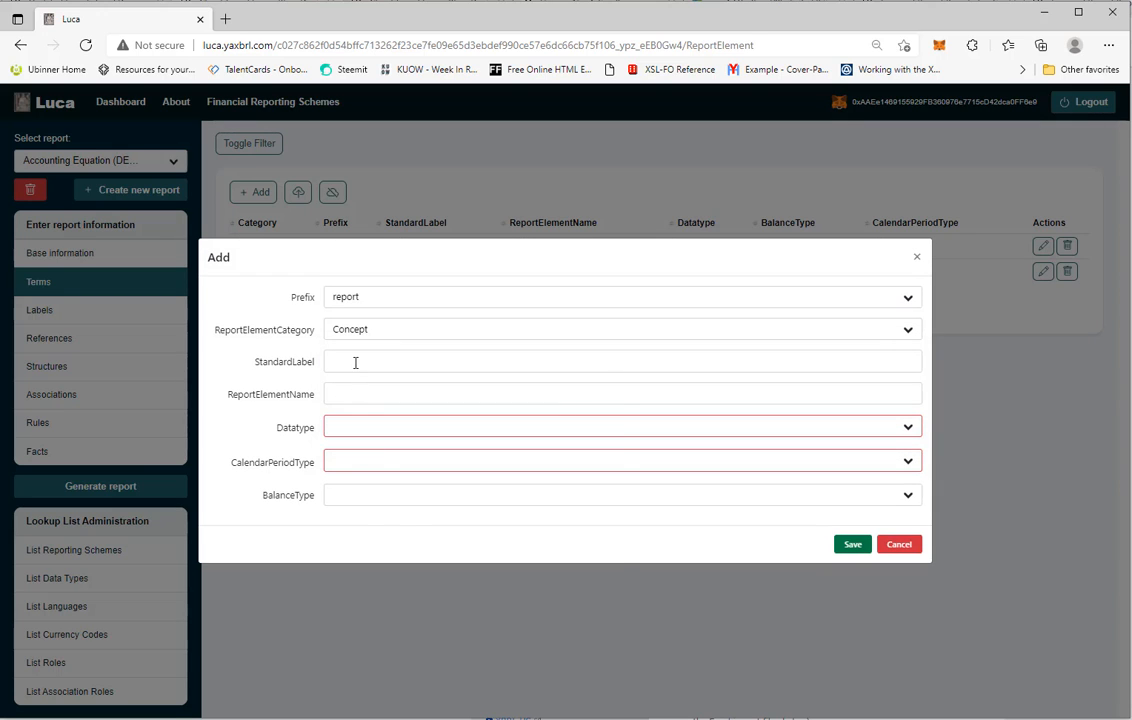
left_click(355, 362)
left_click(344, 456)
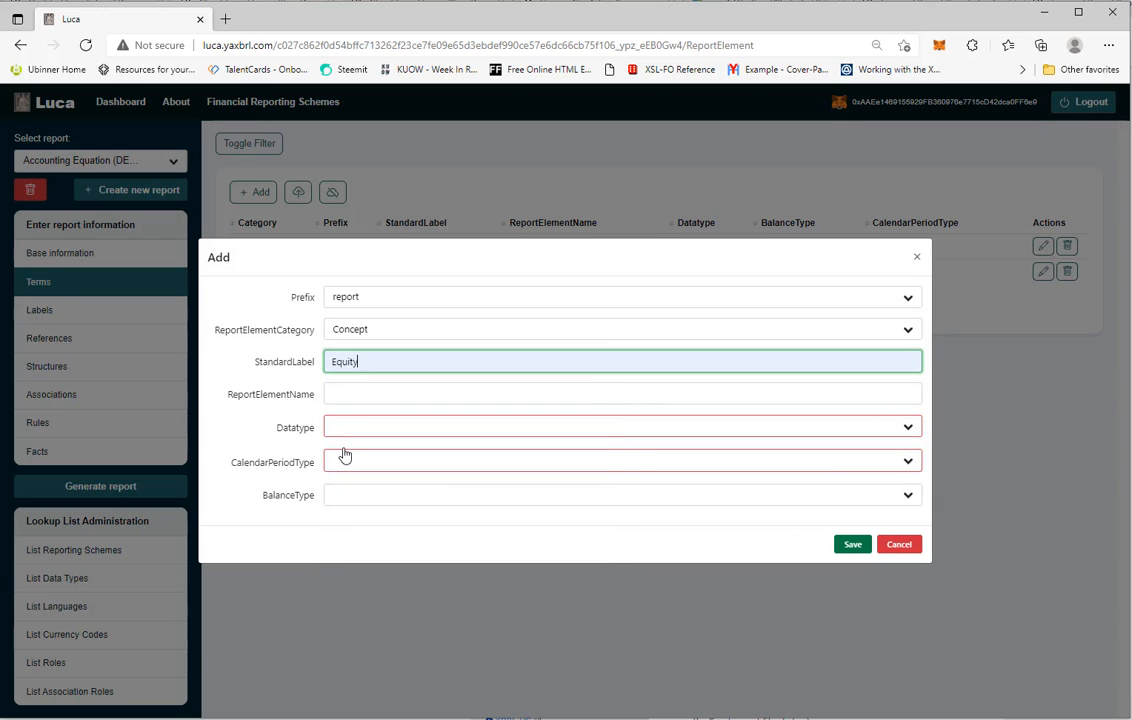
left_click(360, 396)
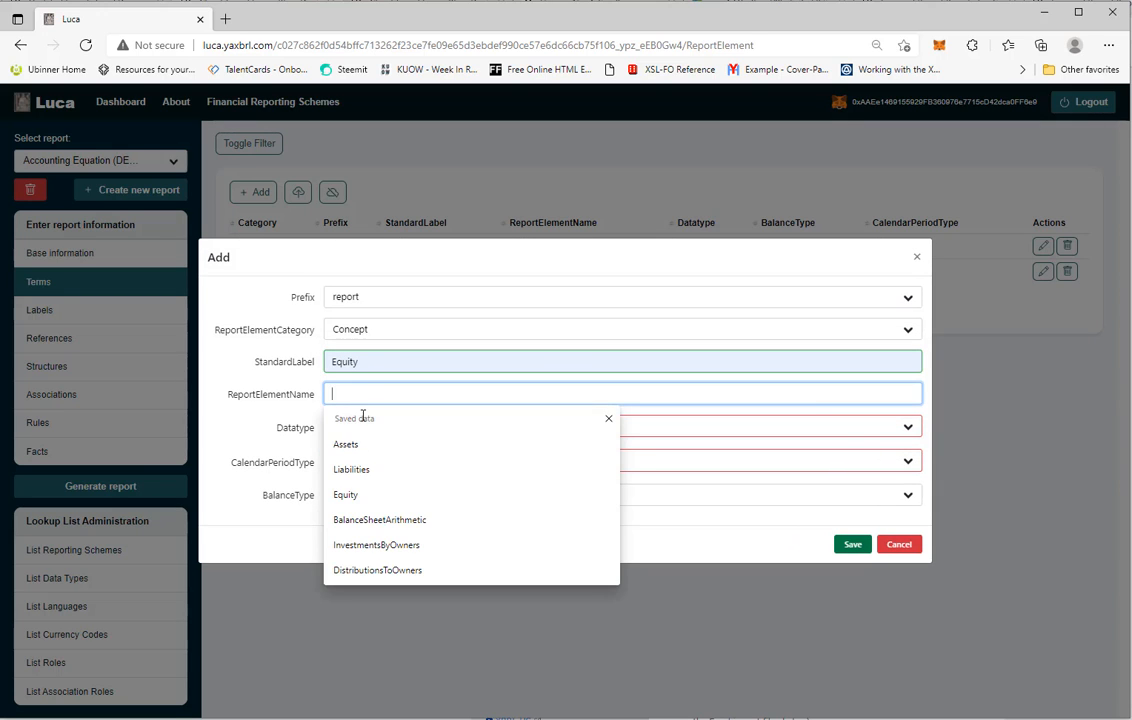
left_click(348, 500)
Set the Equity term's Datatype to Monetary, CalendarPeriodType Instant, BalanceType Credit, and save it
left_click(355, 433)
left_click(353, 454)
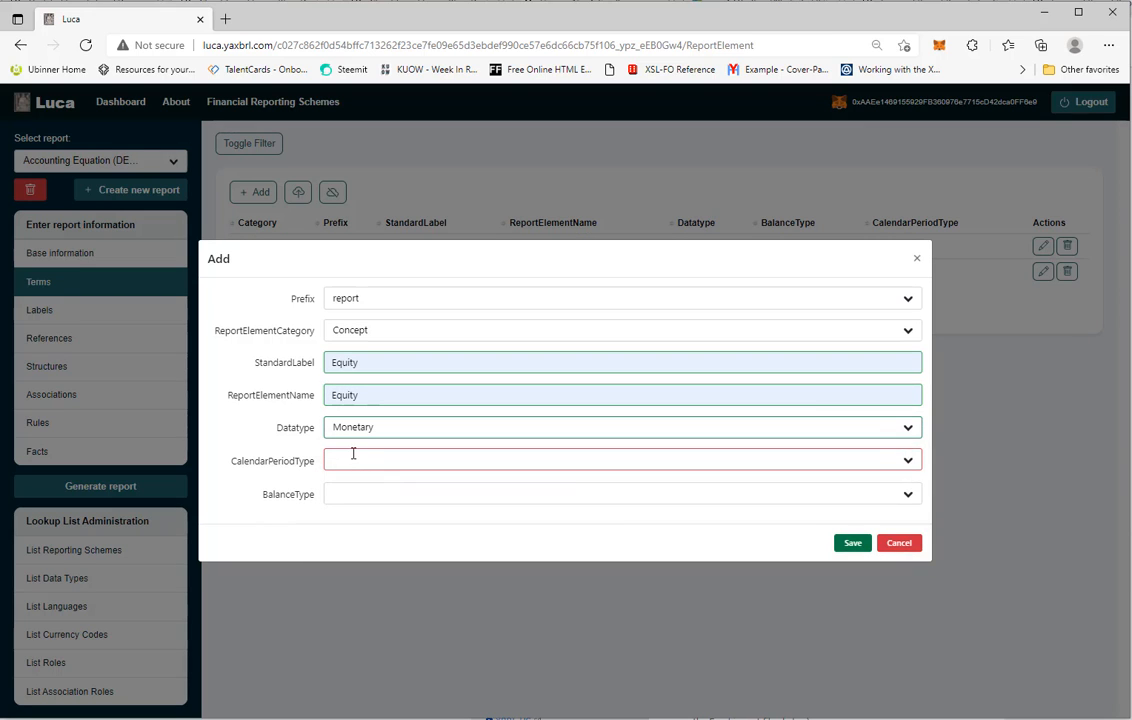
left_click(353, 458)
left_click(346, 500)
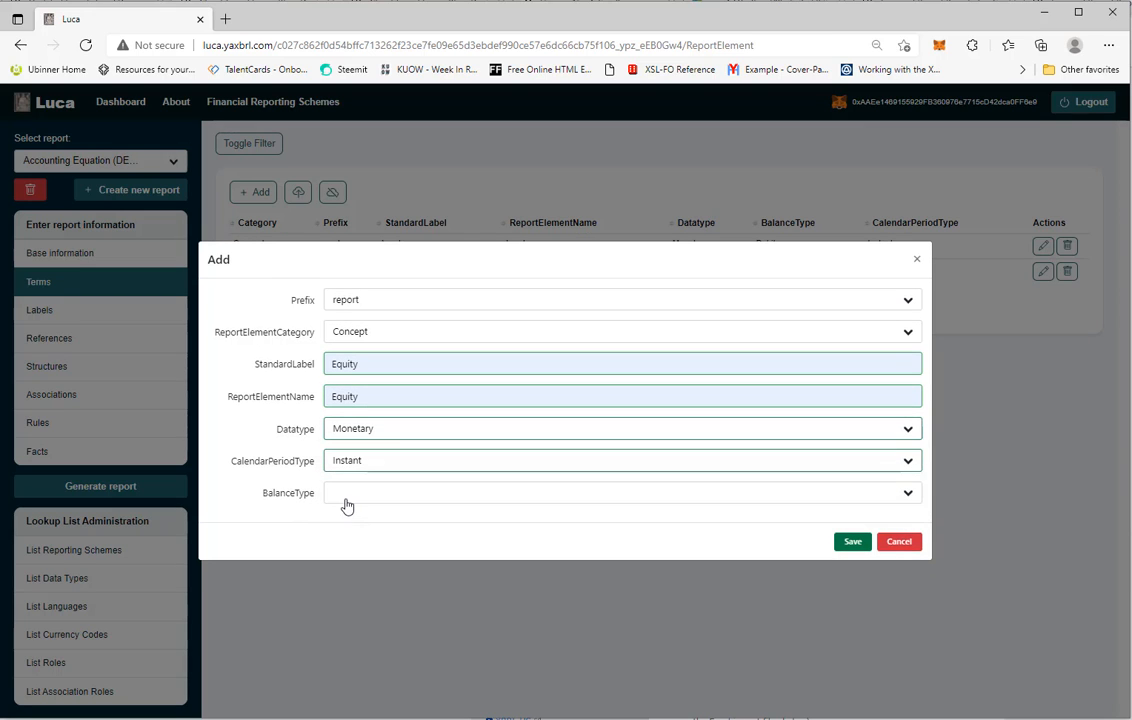
left_click(348, 495)
left_click(342, 543)
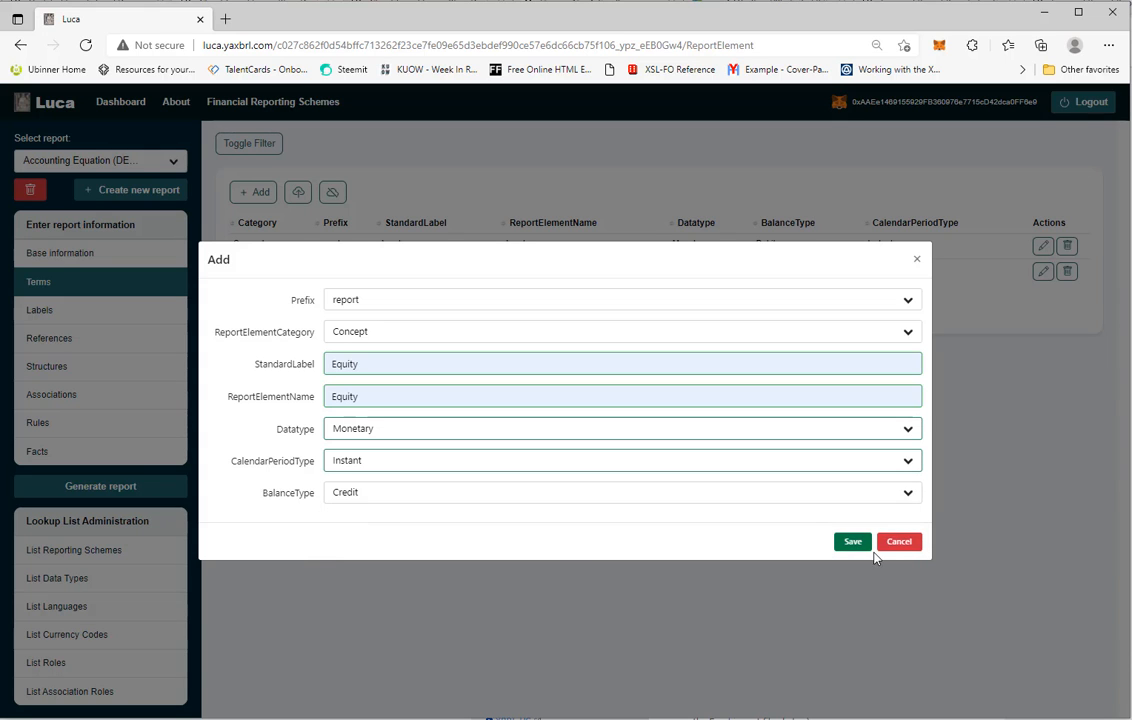
left_click(852, 543)
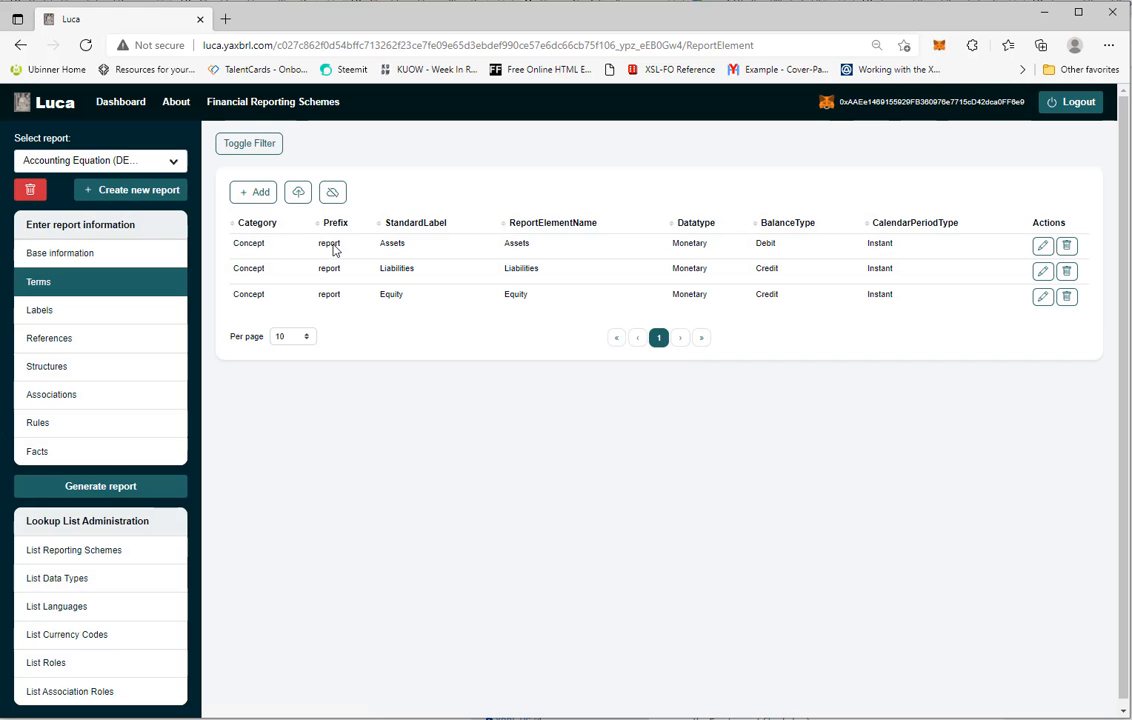
Add an Abstract term with prefix report, StandardLabel Balance Sheet [Arithmetic] and ReportElementName BalanceSheetArithmetic, and save it
left_click(265, 203)
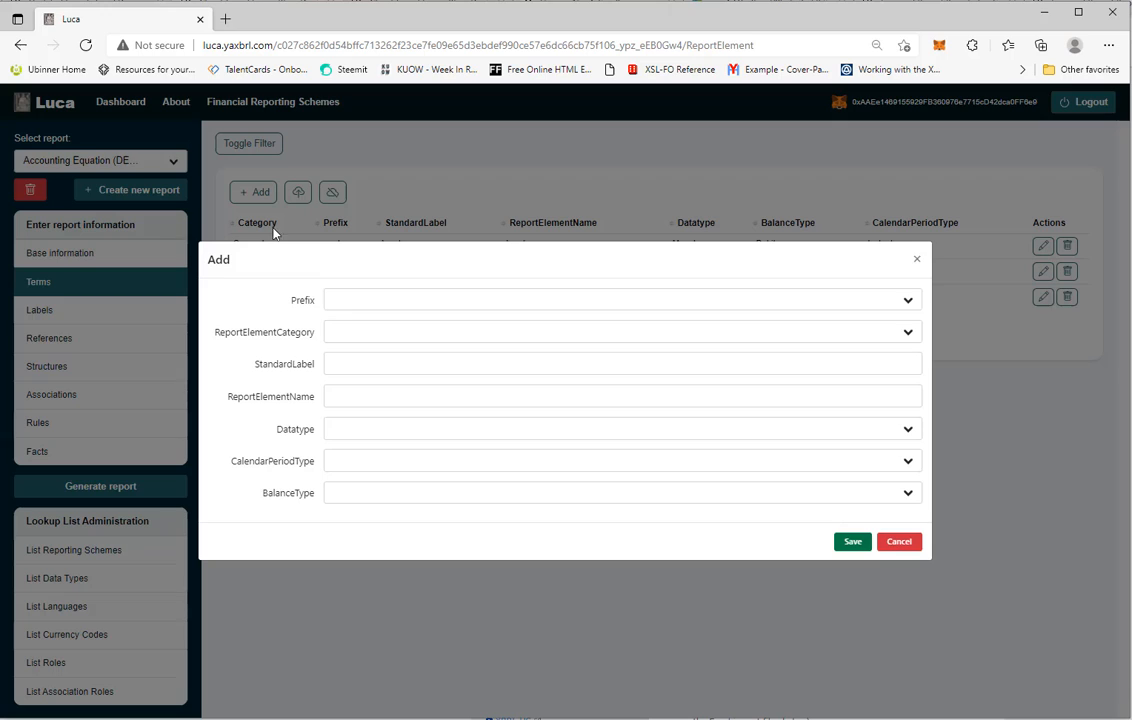
left_click(347, 307)
left_click(349, 323)
left_click(362, 334)
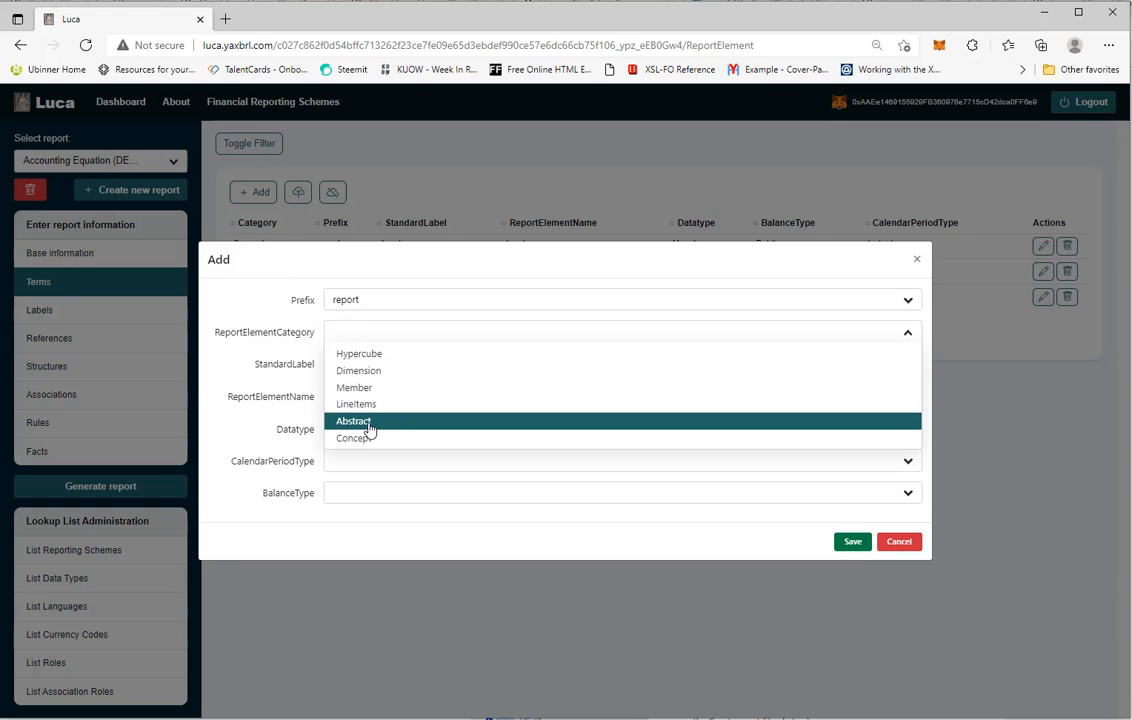
left_click(368, 424)
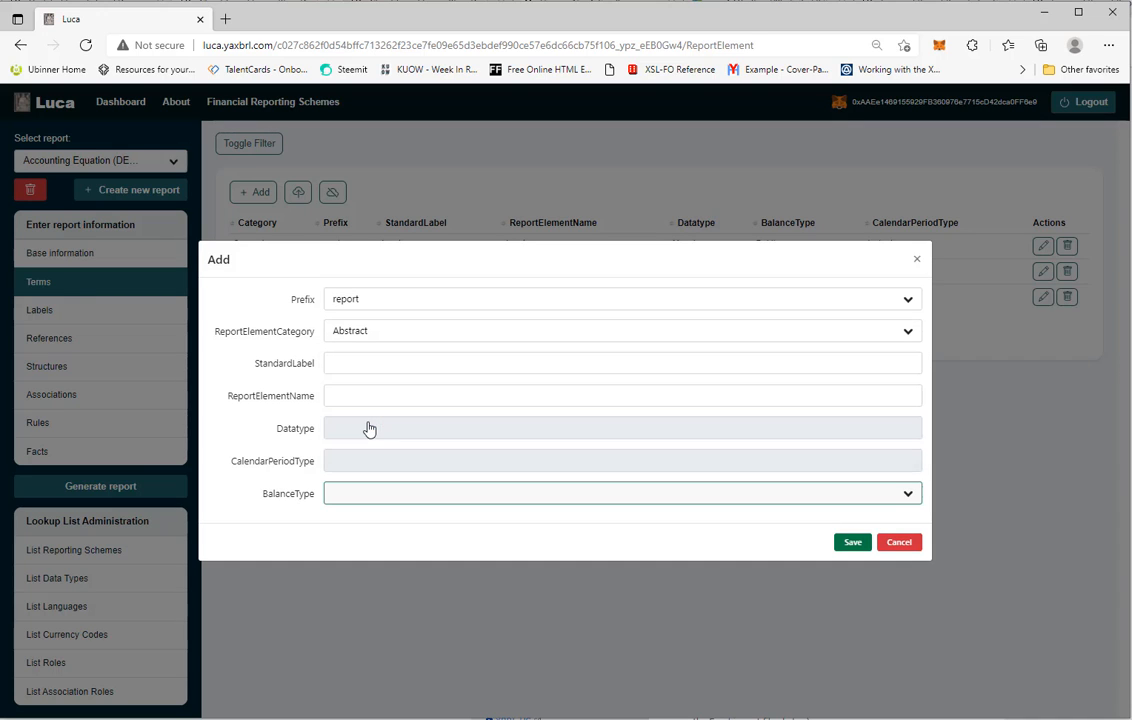
left_click(367, 365)
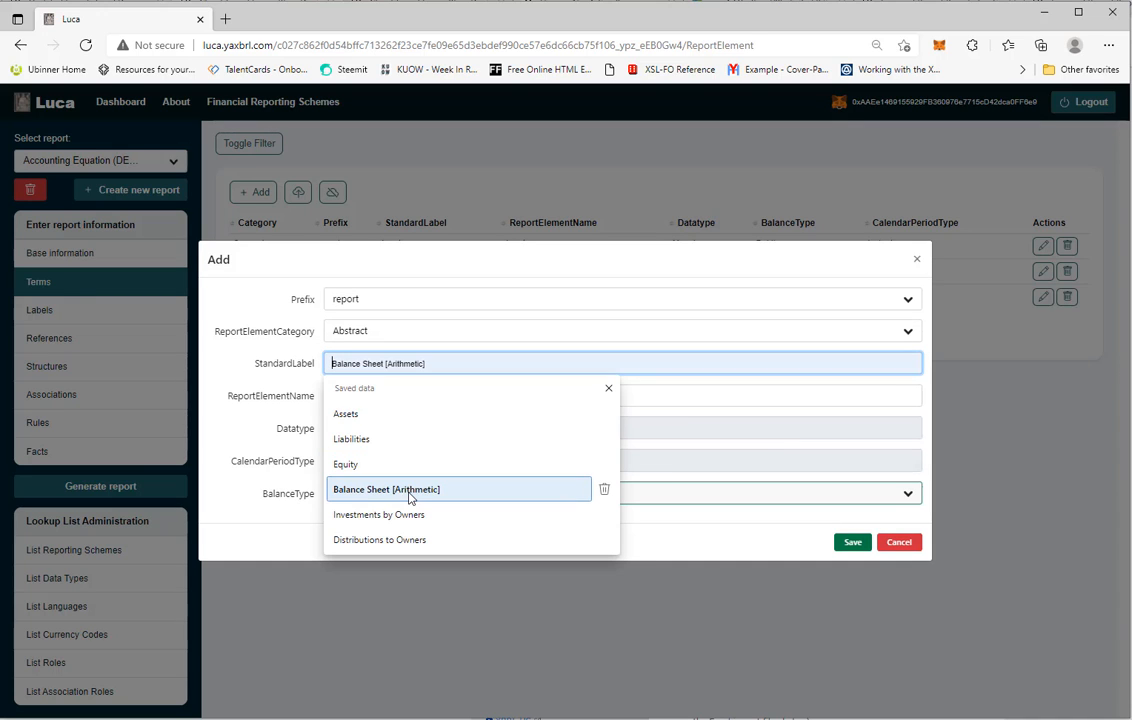
left_click(403, 492)
left_click(397, 397)
key("Down")
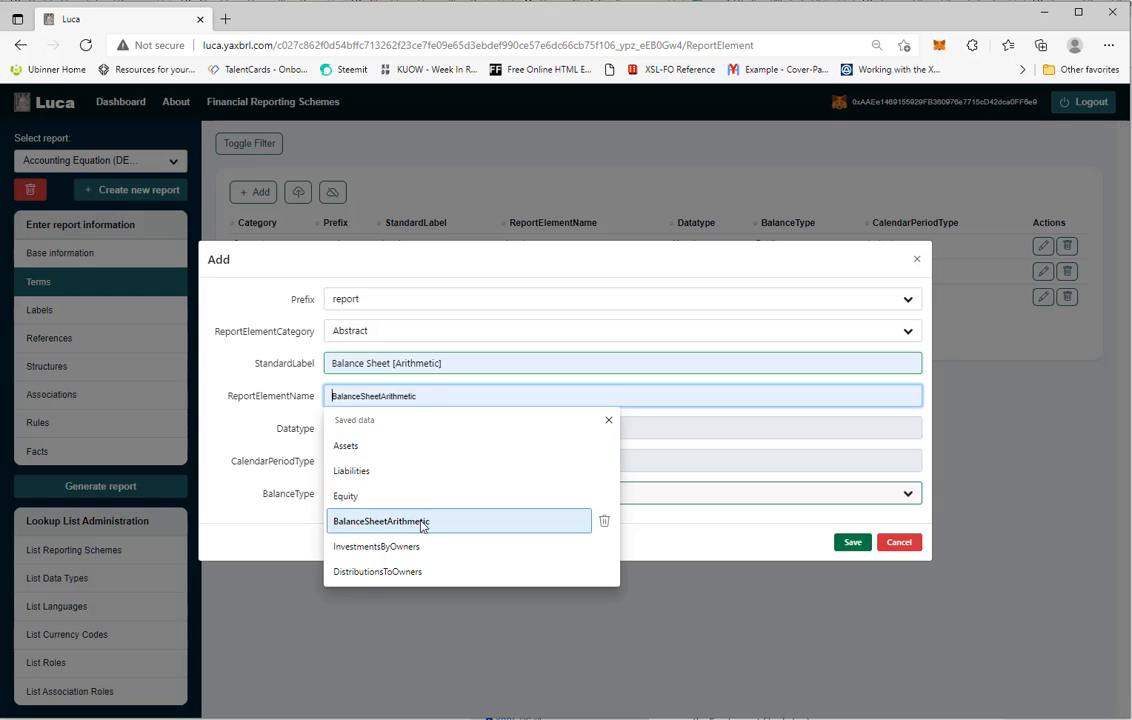
left_click(417, 521)
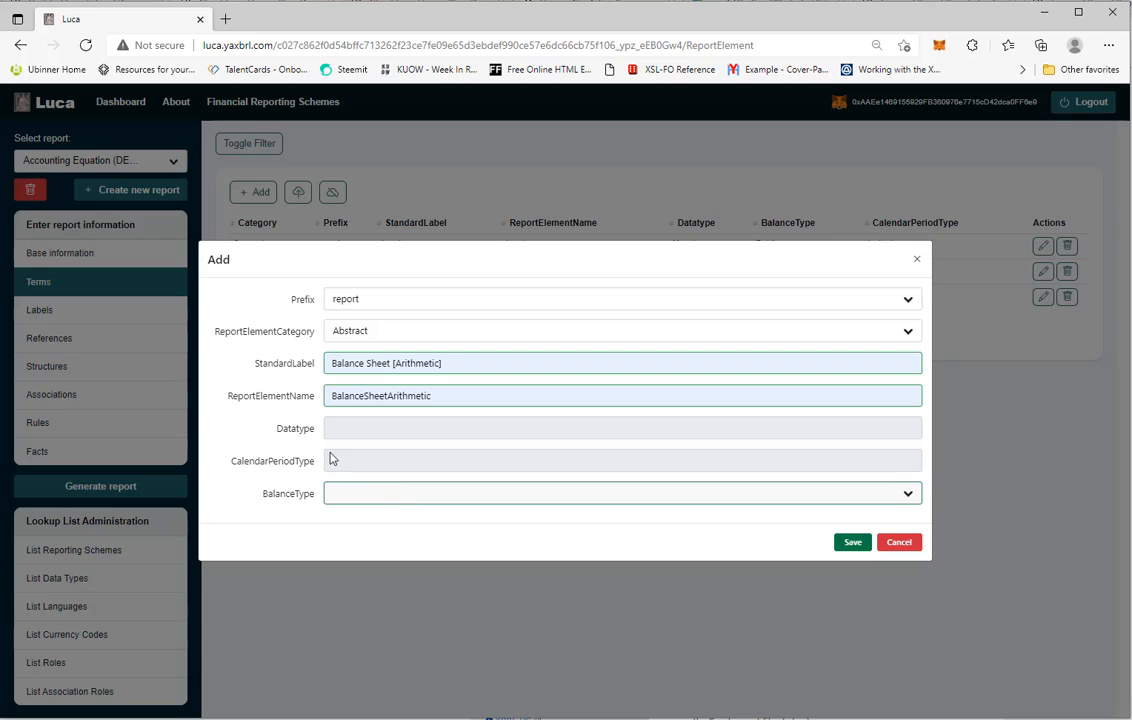
left_click(853, 543)
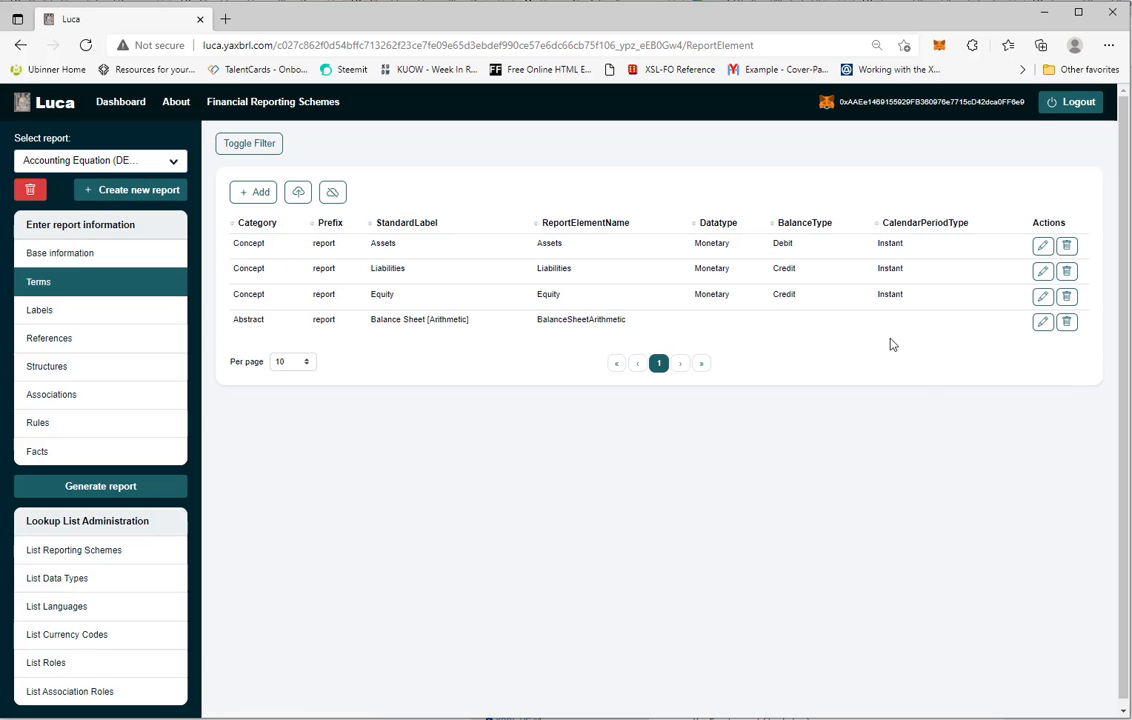
Go to Structures and add a structure with NetworkIdentifier BalanceSheet, NetworkTitle Balance Sheet and Sequence 1
left_click(40, 312)
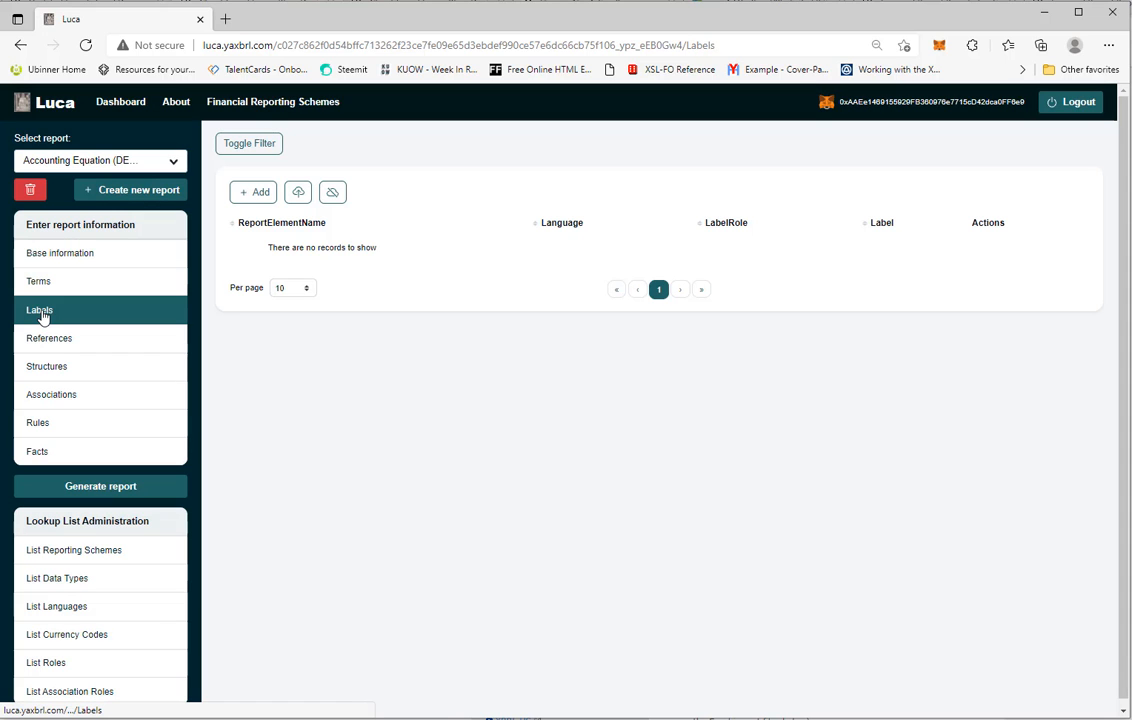
left_click(45, 340)
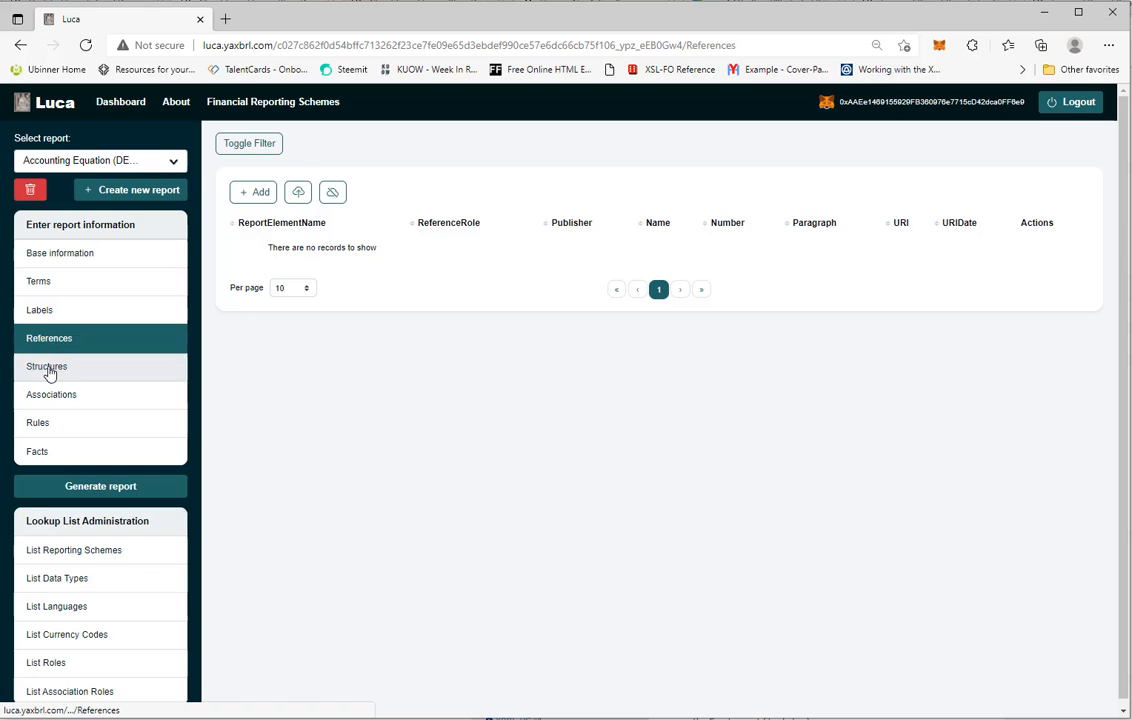
left_click(50, 370)
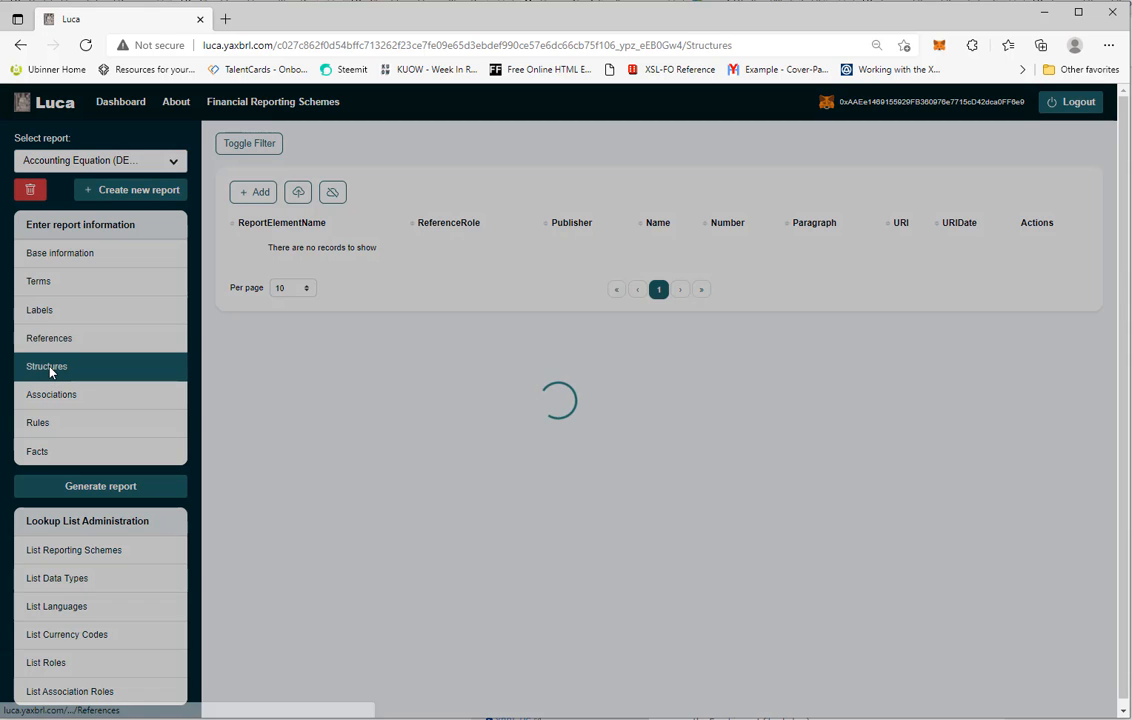
left_click(269, 193)
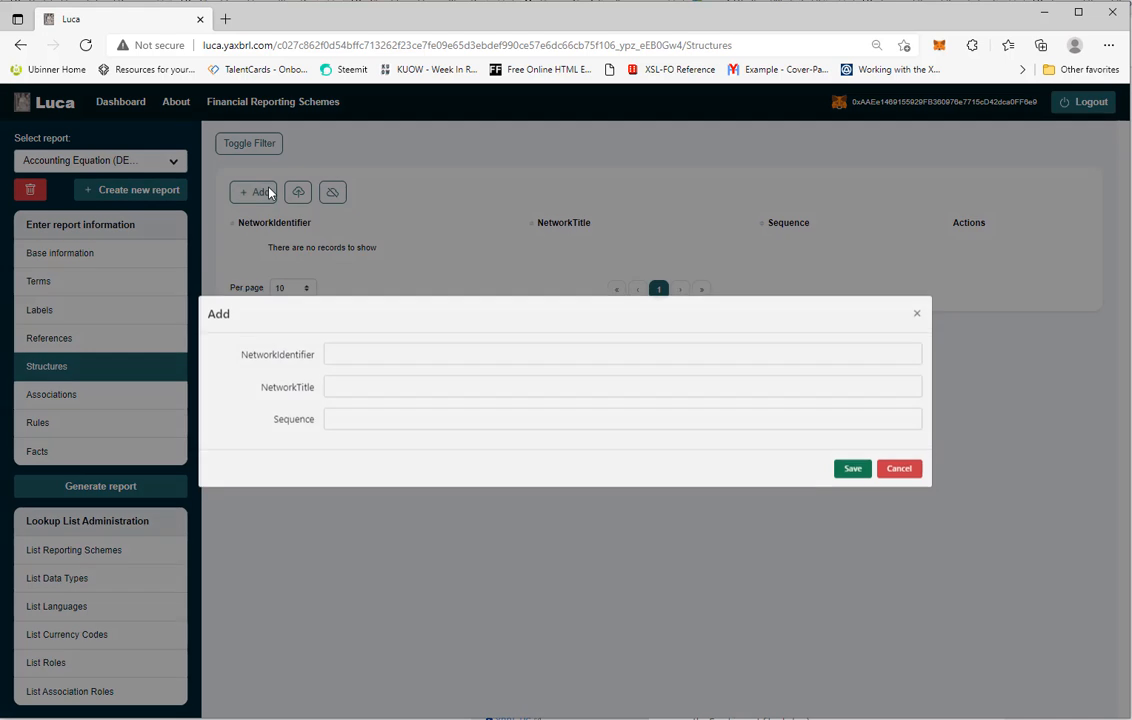
left_click(357, 367)
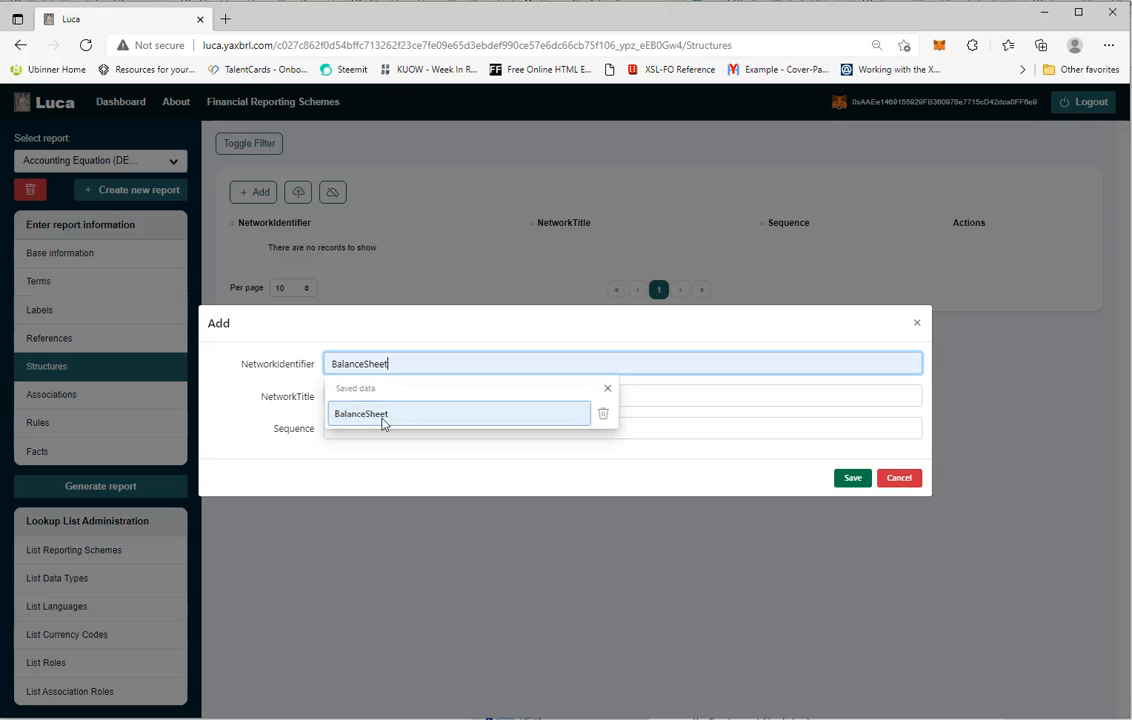
left_click(382, 423)
left_click(390, 397)
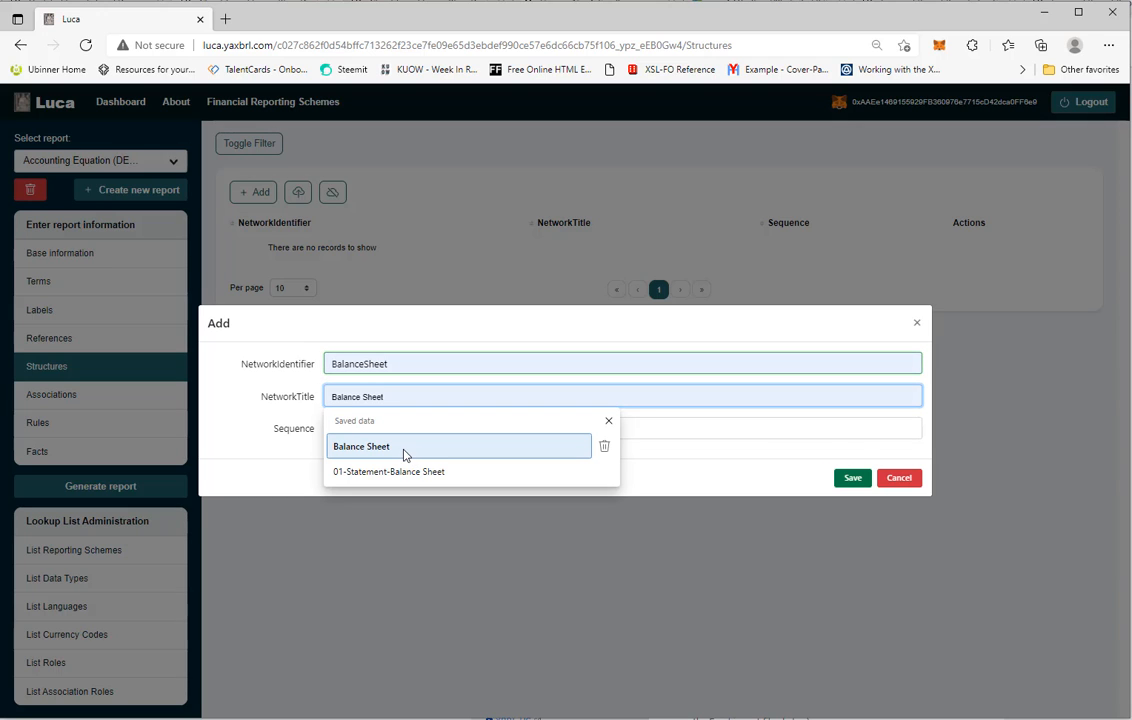
left_click(397, 451)
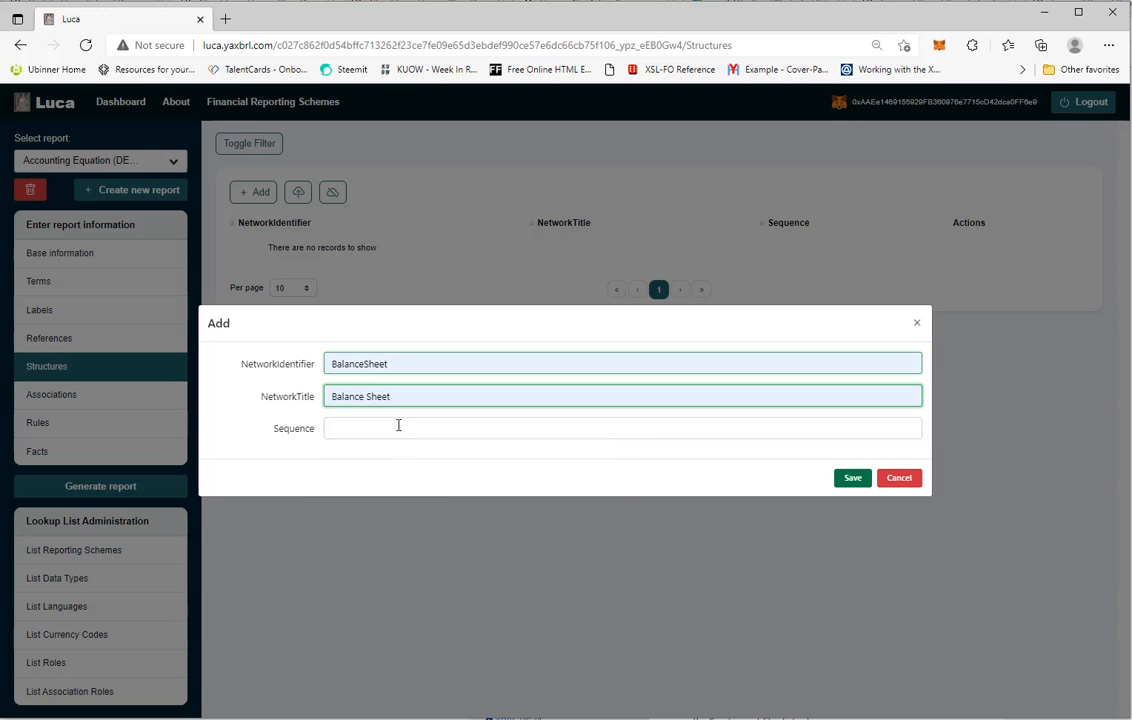
left_click(398, 425)
left_click(346, 483)
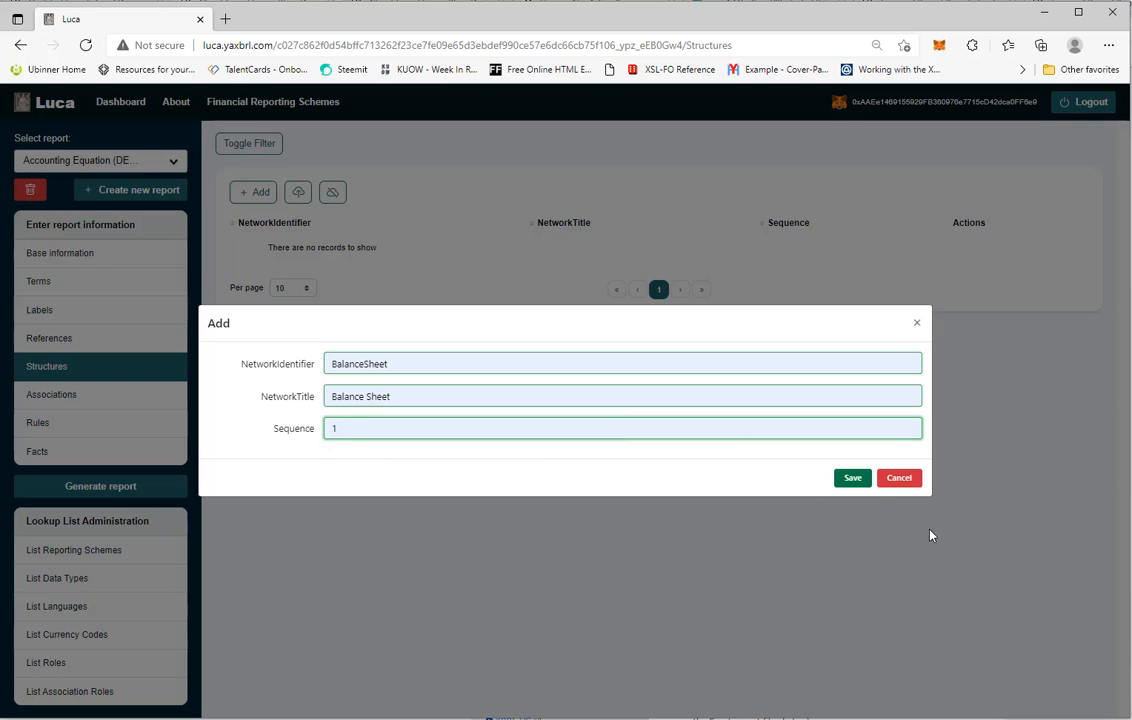
left_click(852, 479)
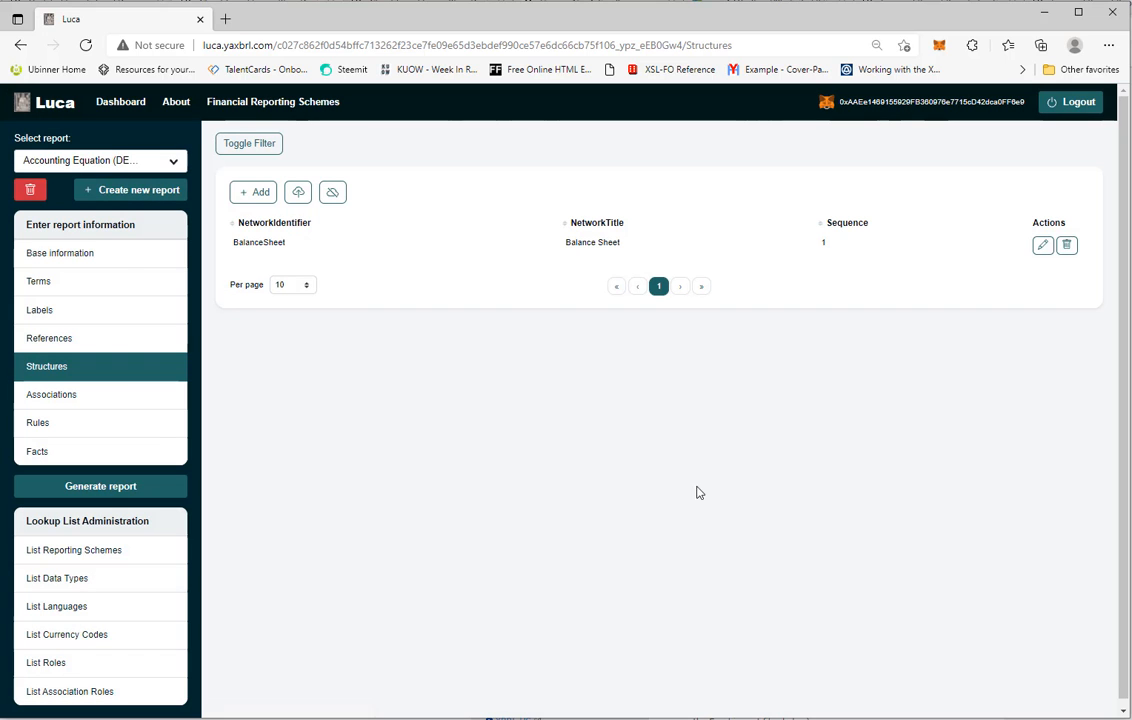
Go to Associations and start a Presentation association in the BalanceSheet network from report:BalanceSheetArithmetic
left_click(50, 397)
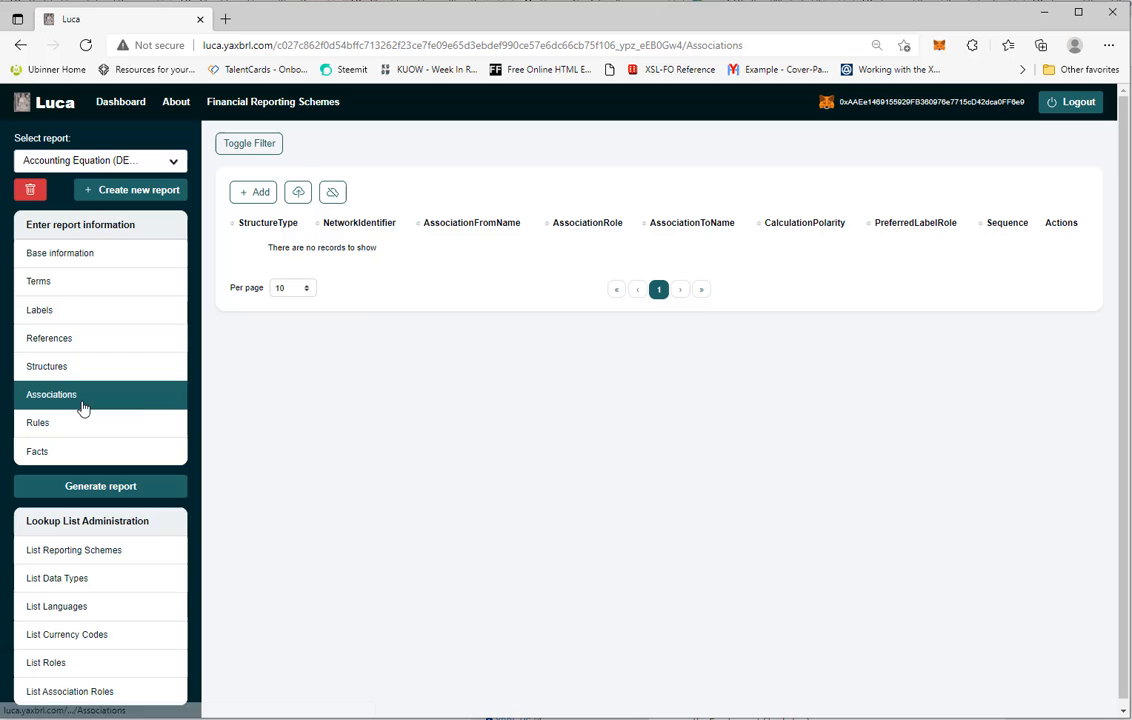
left_click(258, 193)
left_click(355, 287)
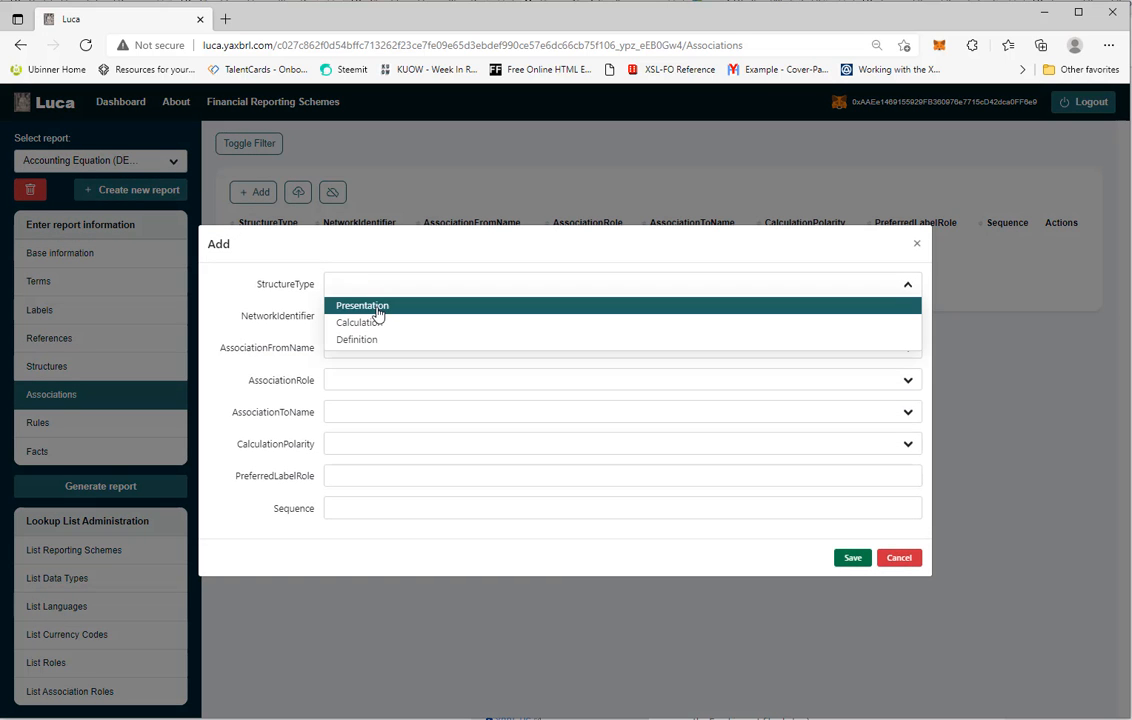
left_click(377, 309)
left_click(379, 316)
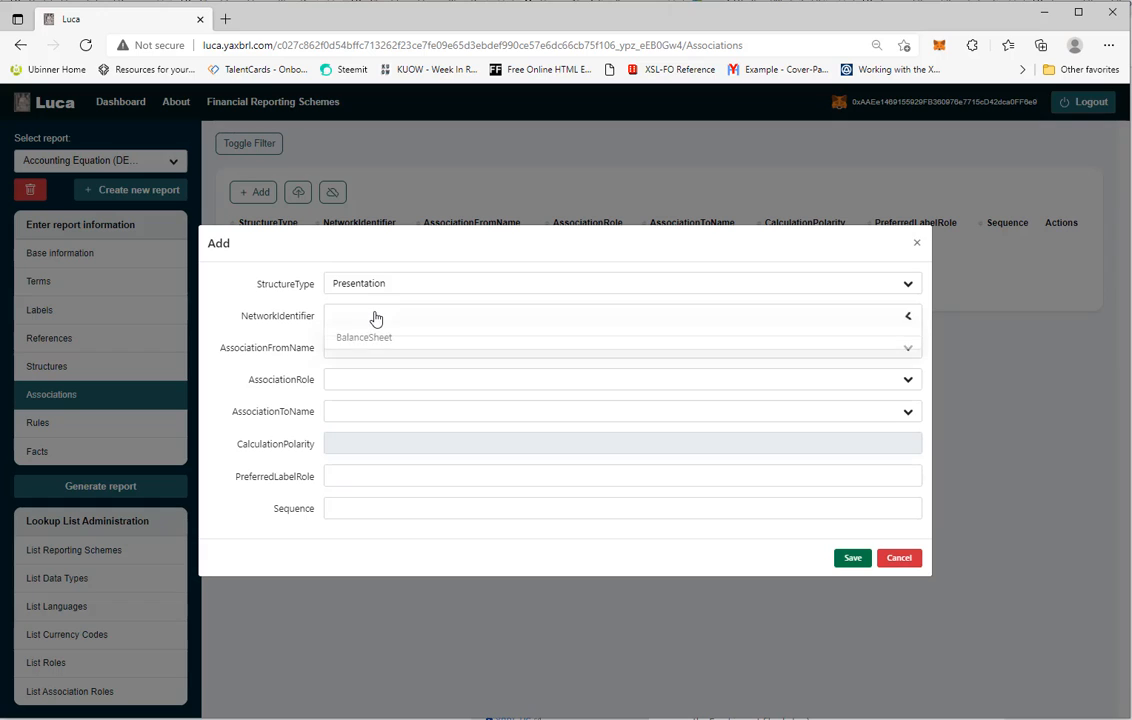
left_click(380, 339)
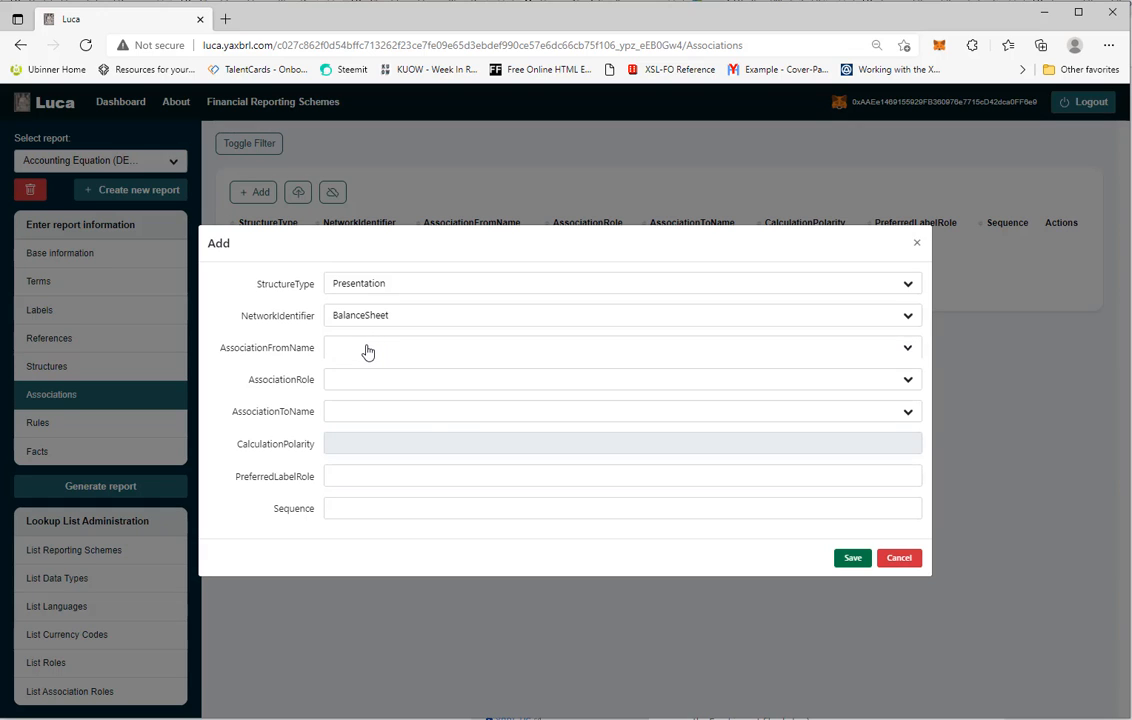
left_click(366, 350)
left_click(436, 424)
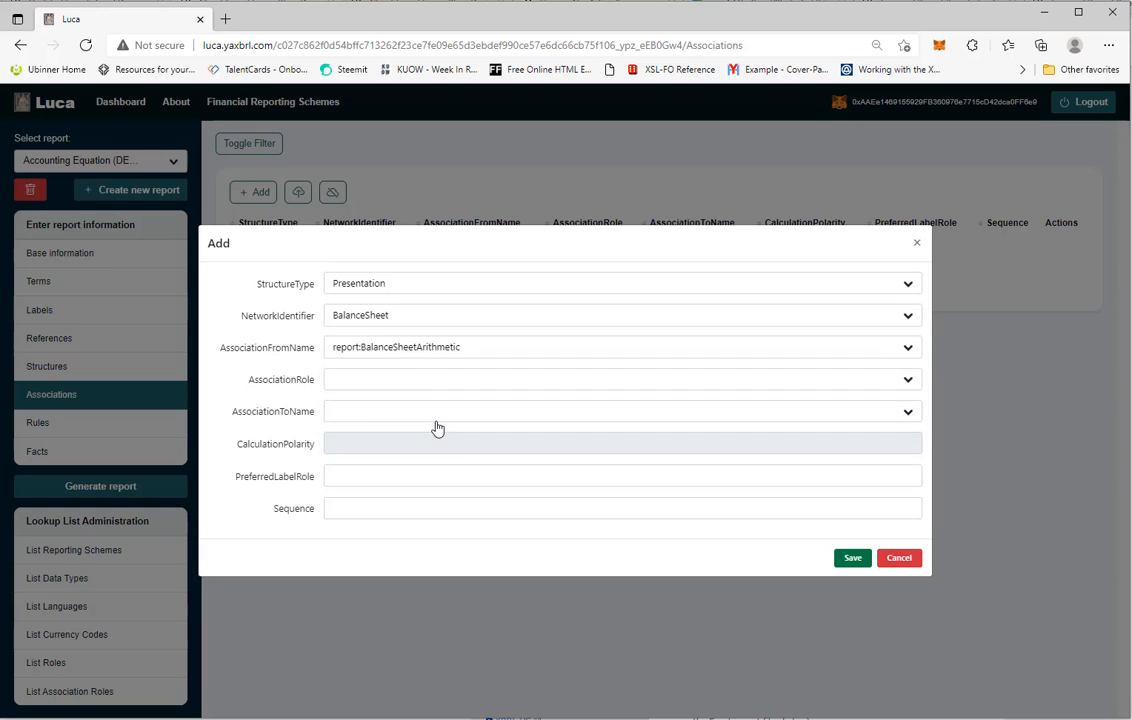
Set the association's role to Parent-Child, target report:Assets and Sequence 1, and save it
left_click(365, 383)
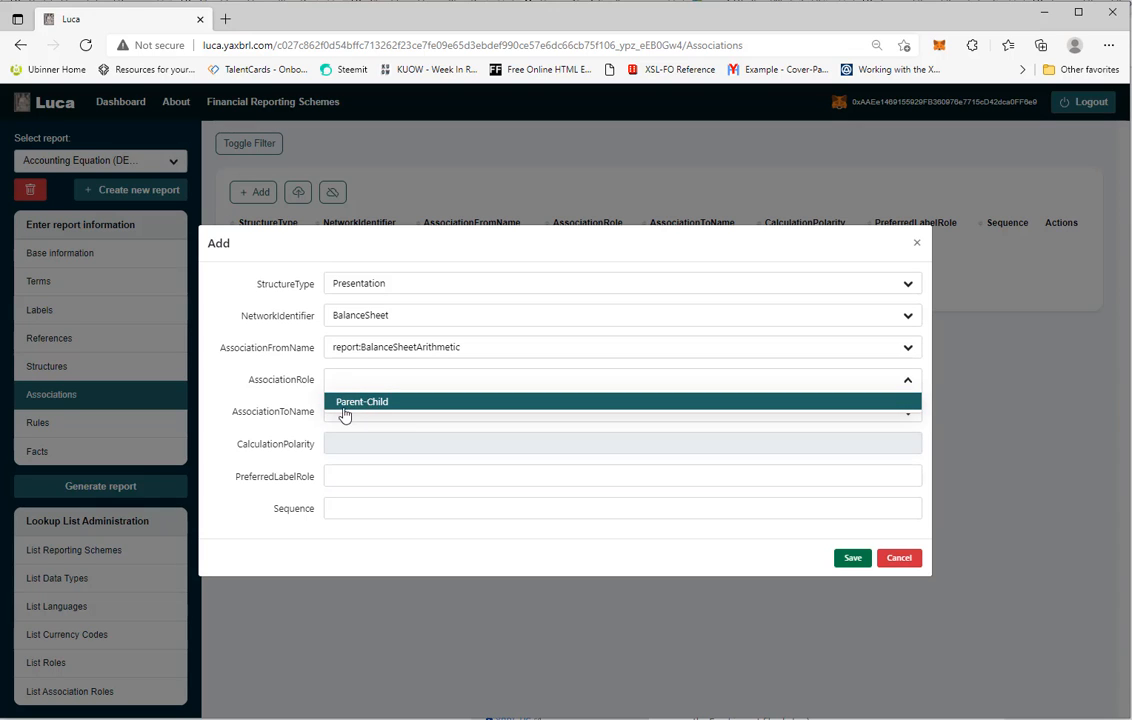
left_click(387, 404)
left_click(376, 416)
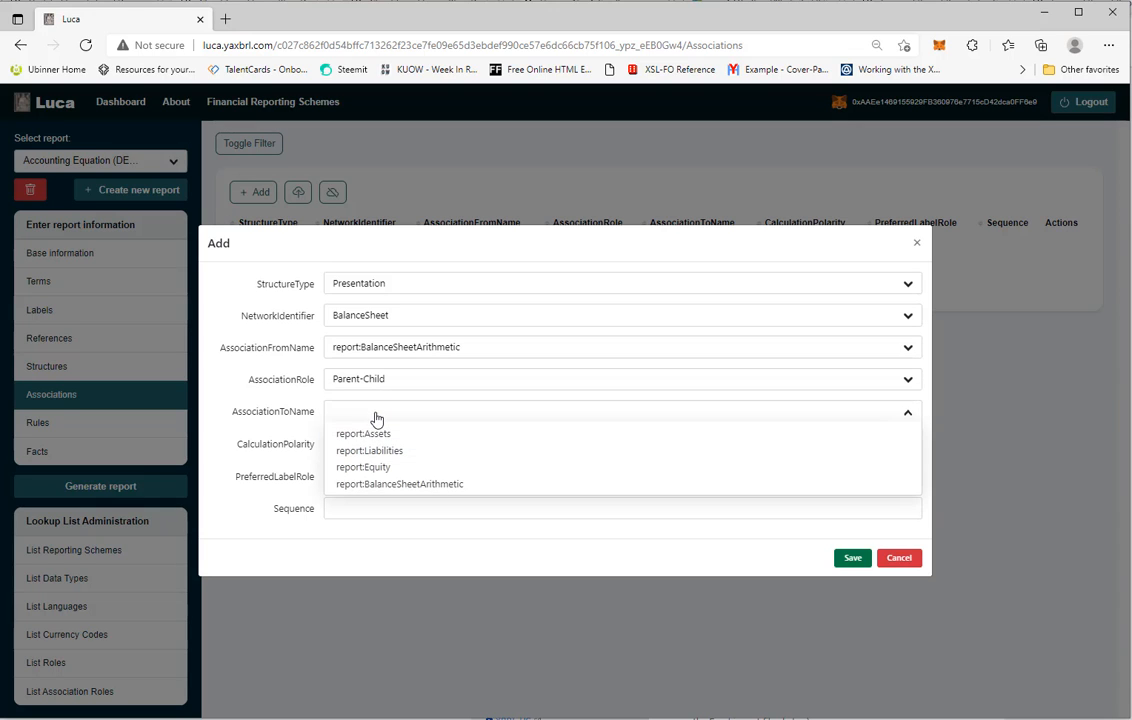
left_click(374, 444)
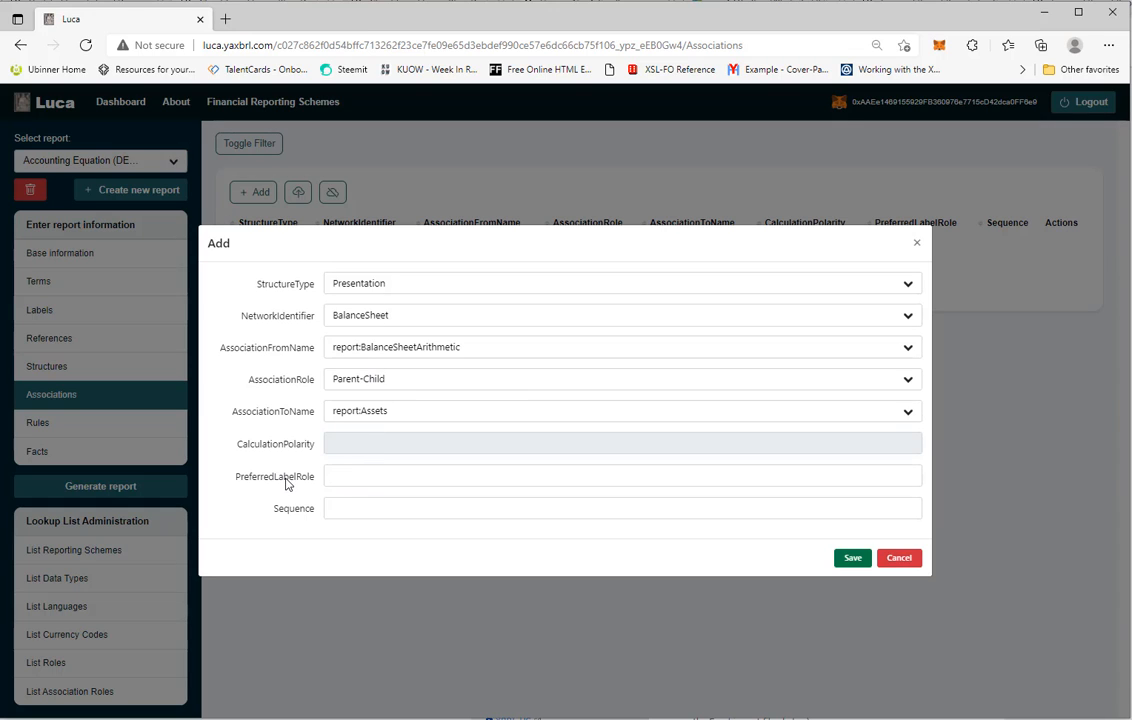
left_click(352, 510)
left_click(341, 566)
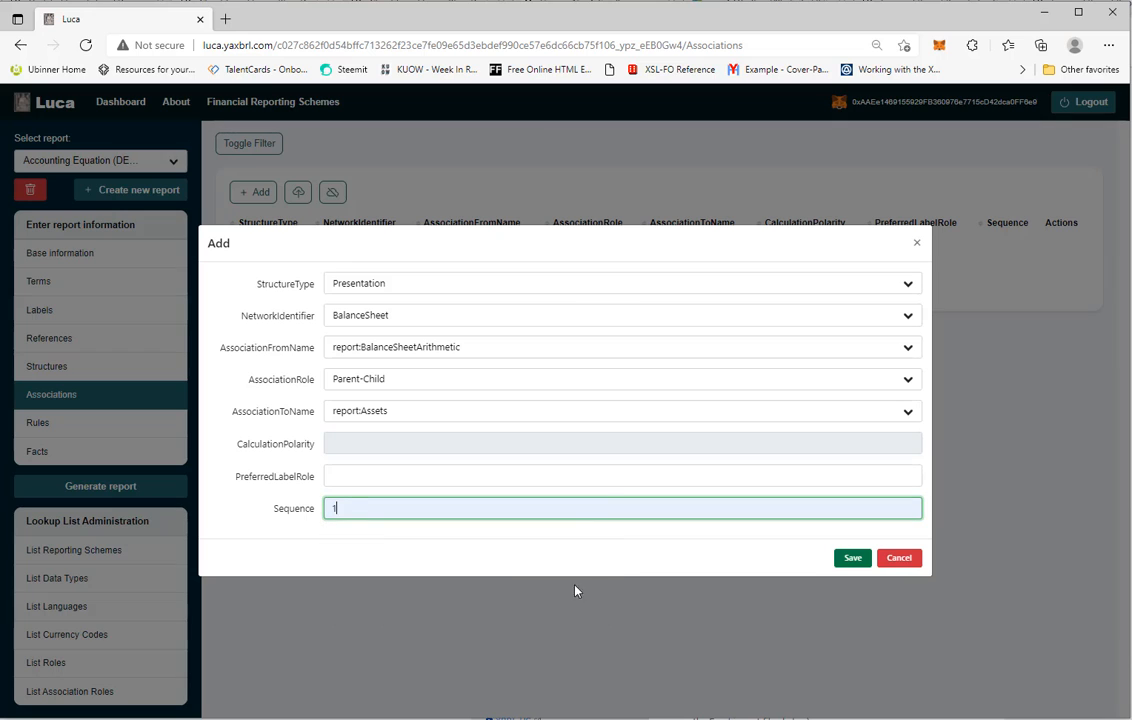
left_click(853, 560)
Add a Presentation BalanceSheet association from report:BalanceSheetArithmetic, Parent-Child to report:Liabilities, with Sequence 2, and save it
left_click(258, 193)
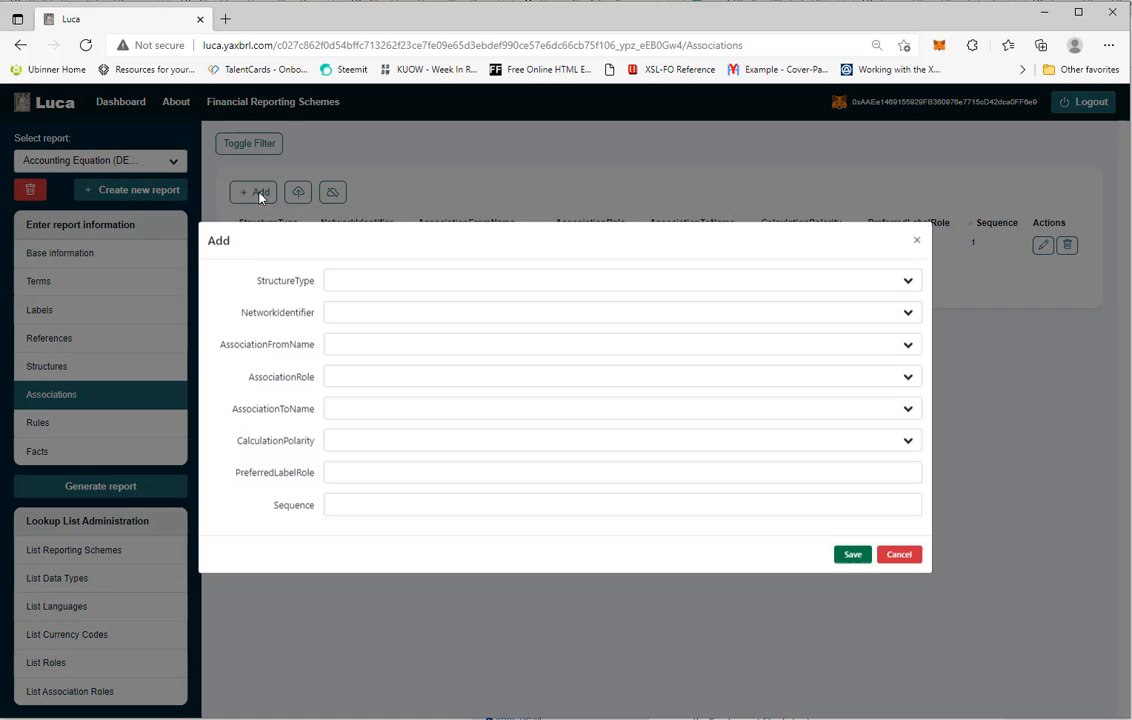
left_click(336, 283)
left_click(338, 303)
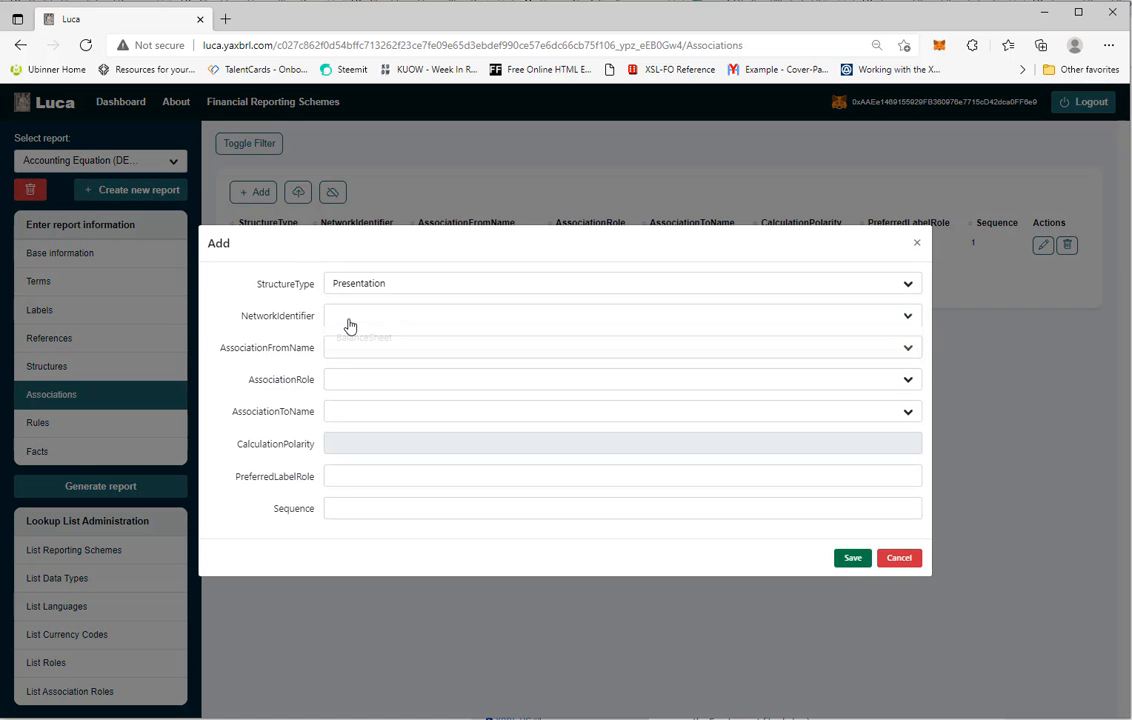
left_click(366, 338)
left_click(361, 348)
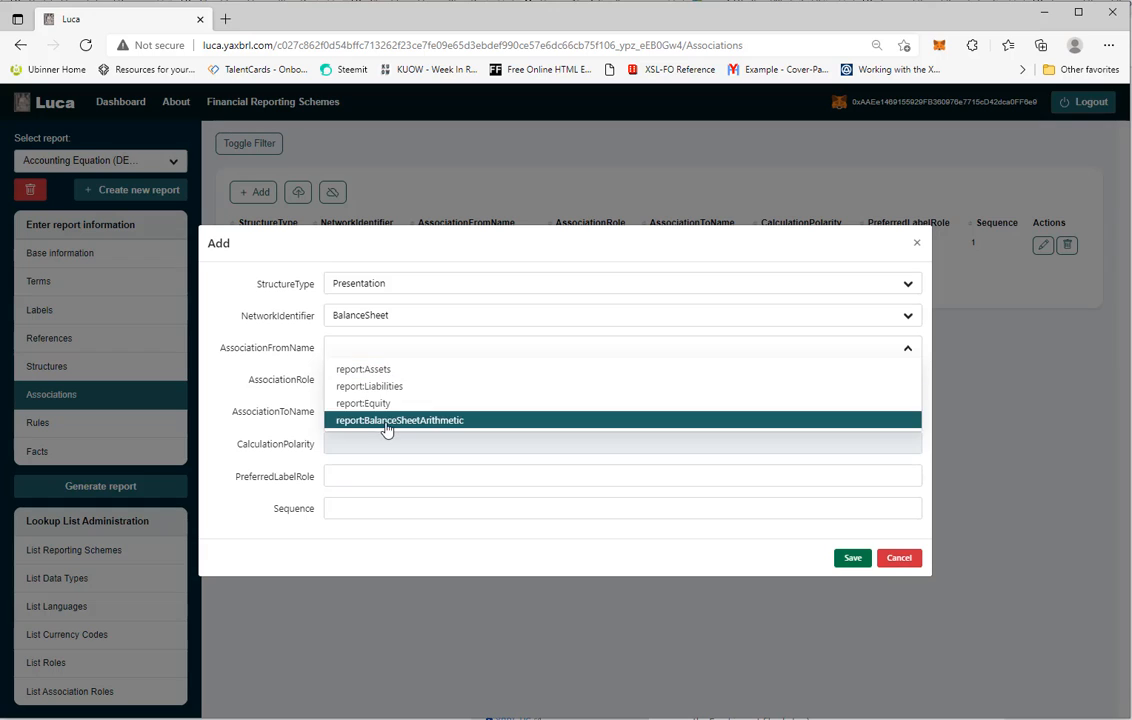
left_click(386, 430)
left_click(368, 384)
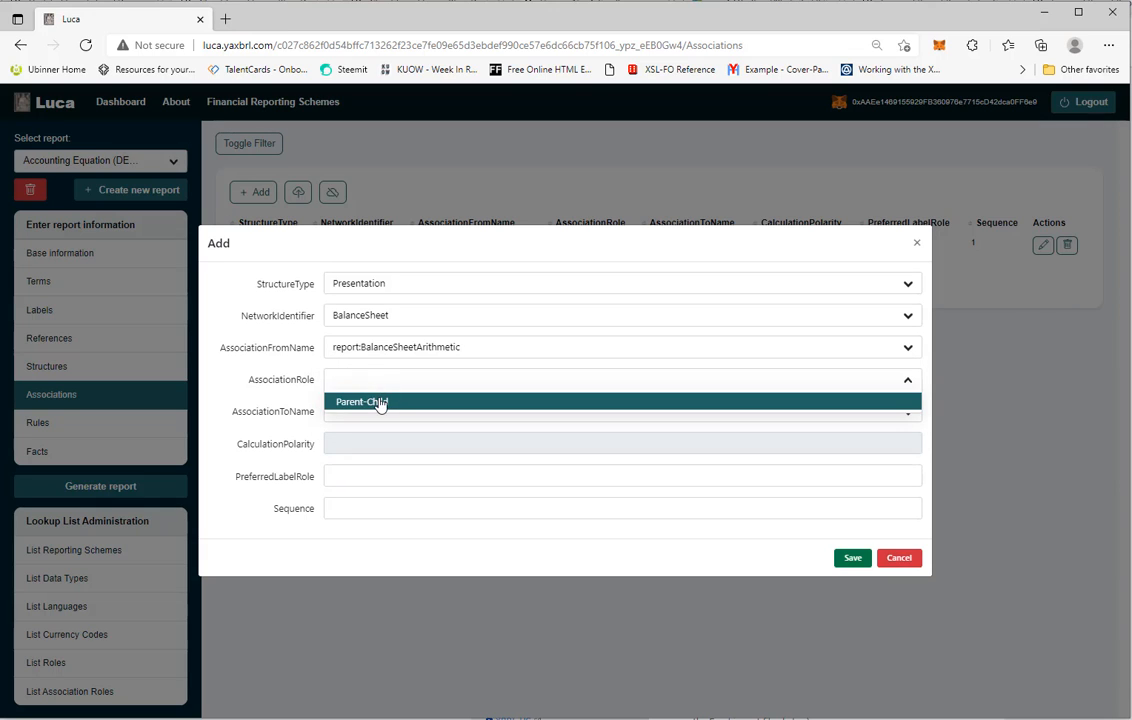
left_click(380, 402)
left_click(362, 414)
left_click(375, 450)
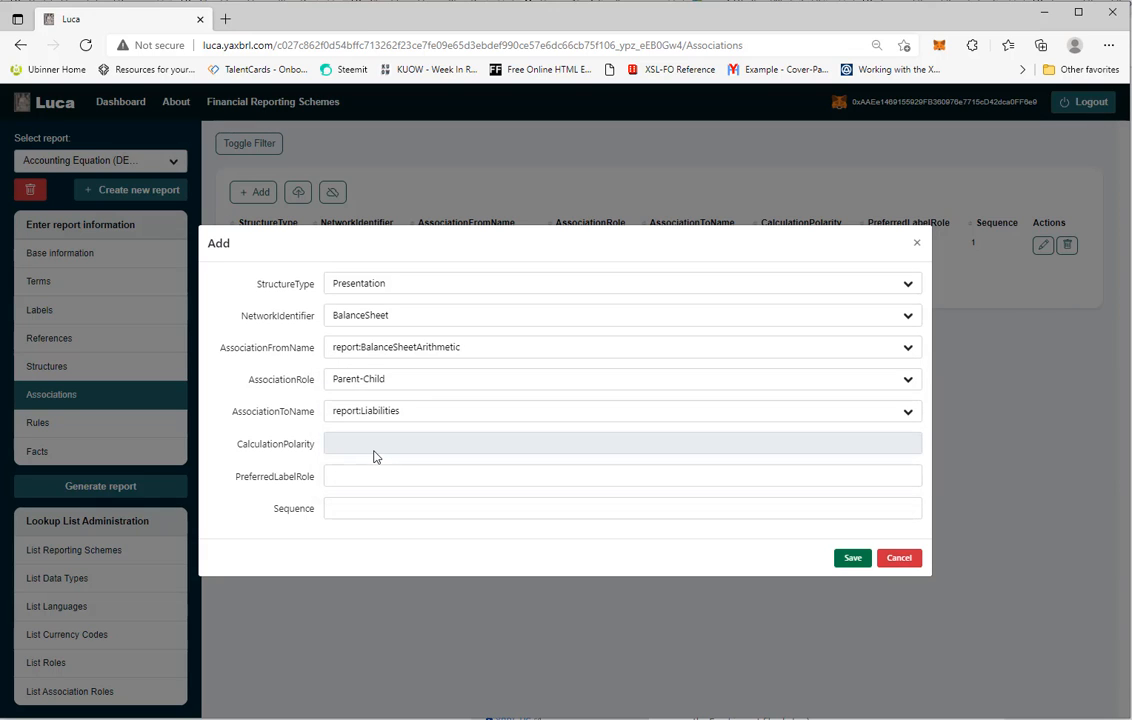
left_click(351, 506)
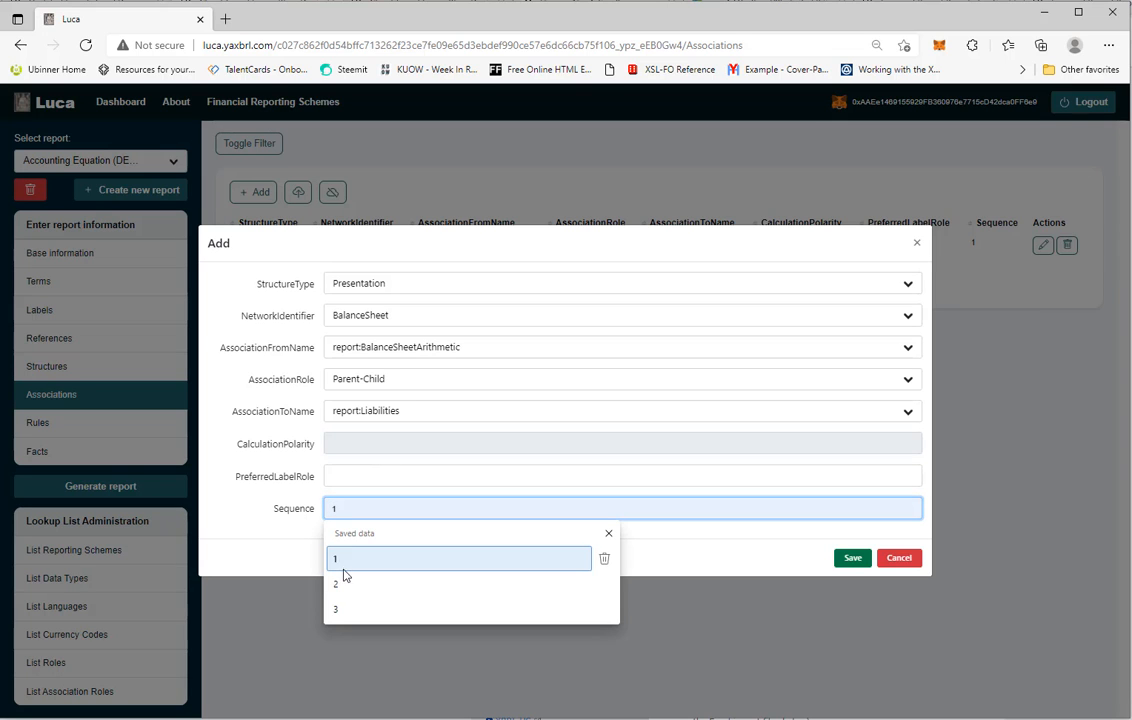
left_click(338, 584)
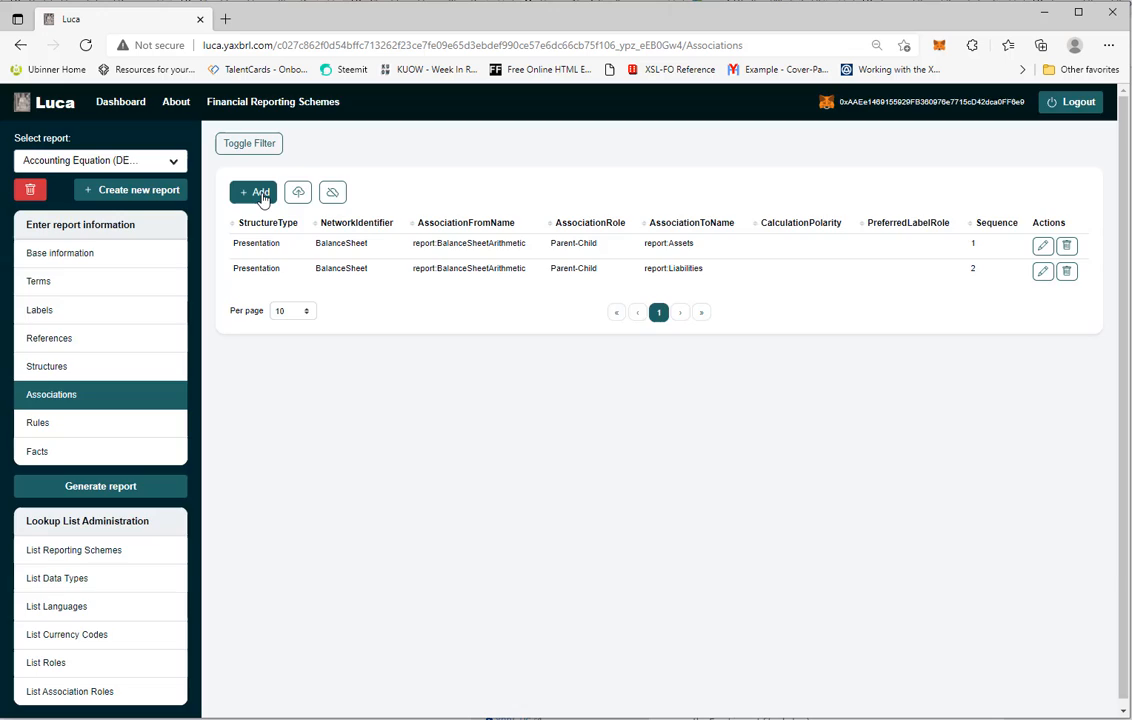
Start another Presentation association in the BalanceSheet network from report:BalanceSheetArithmetic
left_click(256, 192)
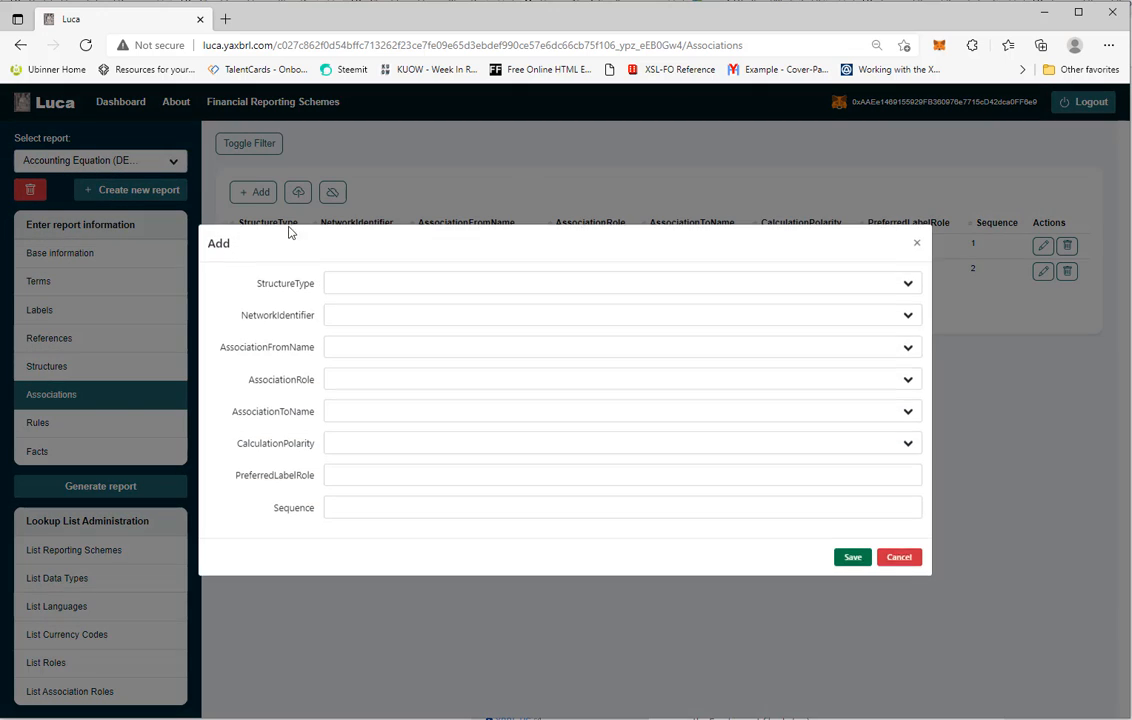
left_click(345, 288)
left_click(358, 307)
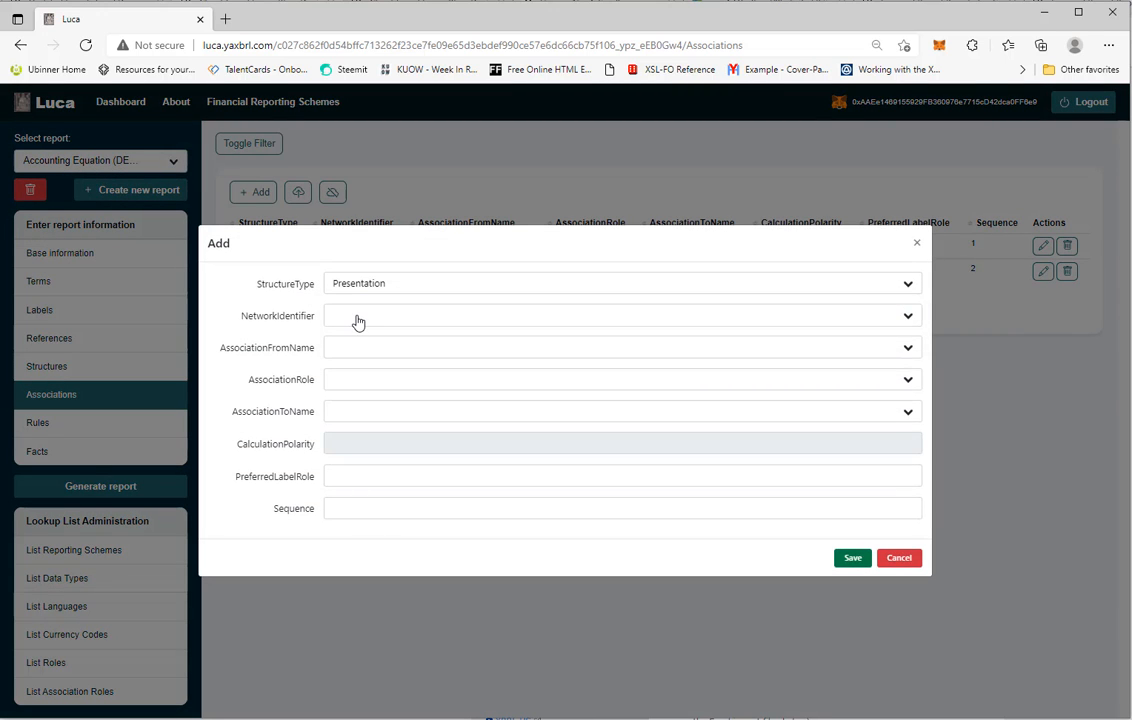
left_click(357, 318)
left_click(359, 338)
left_click(355, 347)
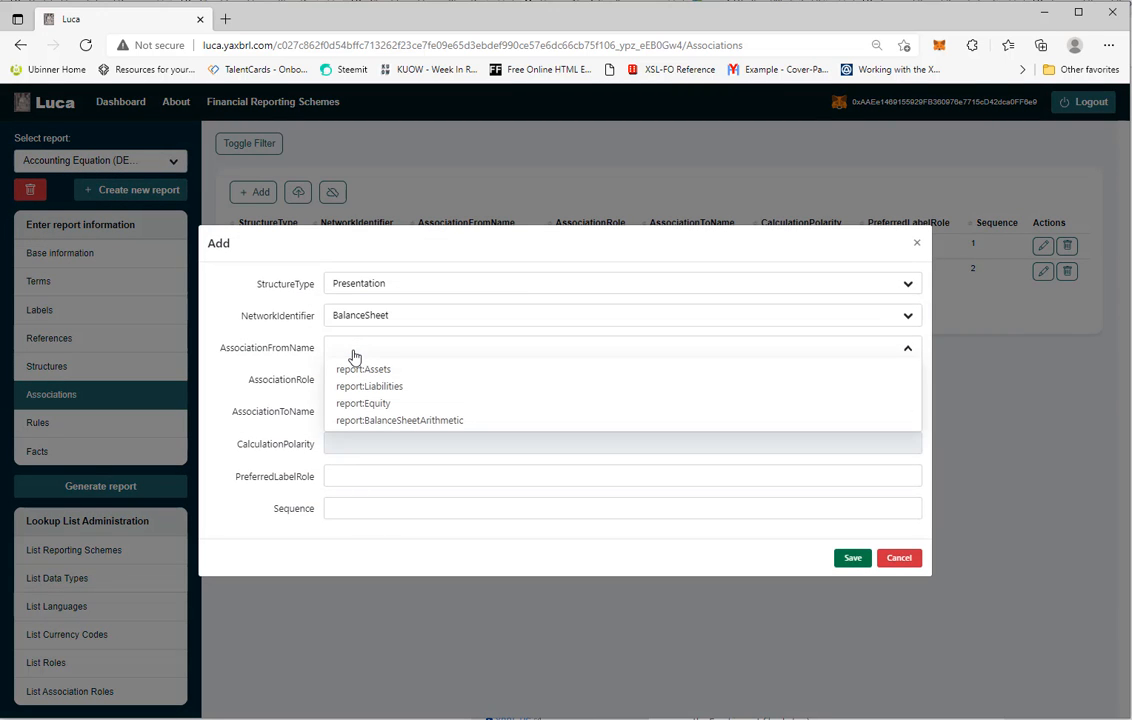
left_click(370, 424)
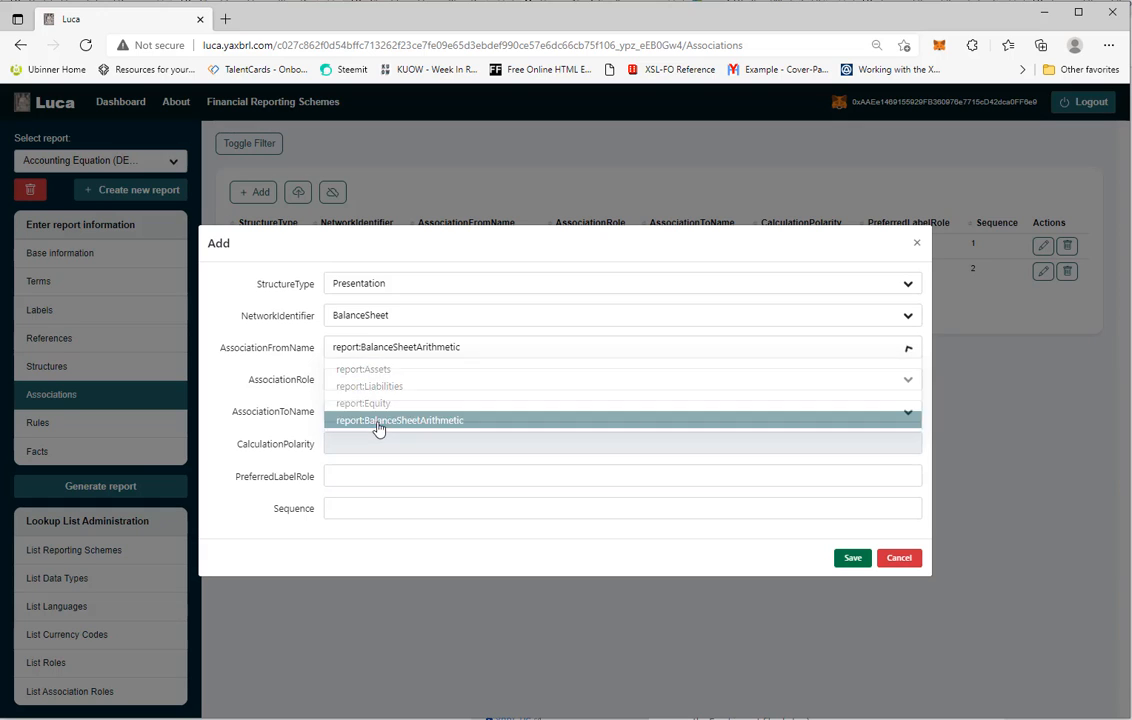
Set the association's role to Parent-Child, target report:Equity and Sequence 3, and save it
left_click(376, 384)
left_click(384, 403)
left_click(369, 414)
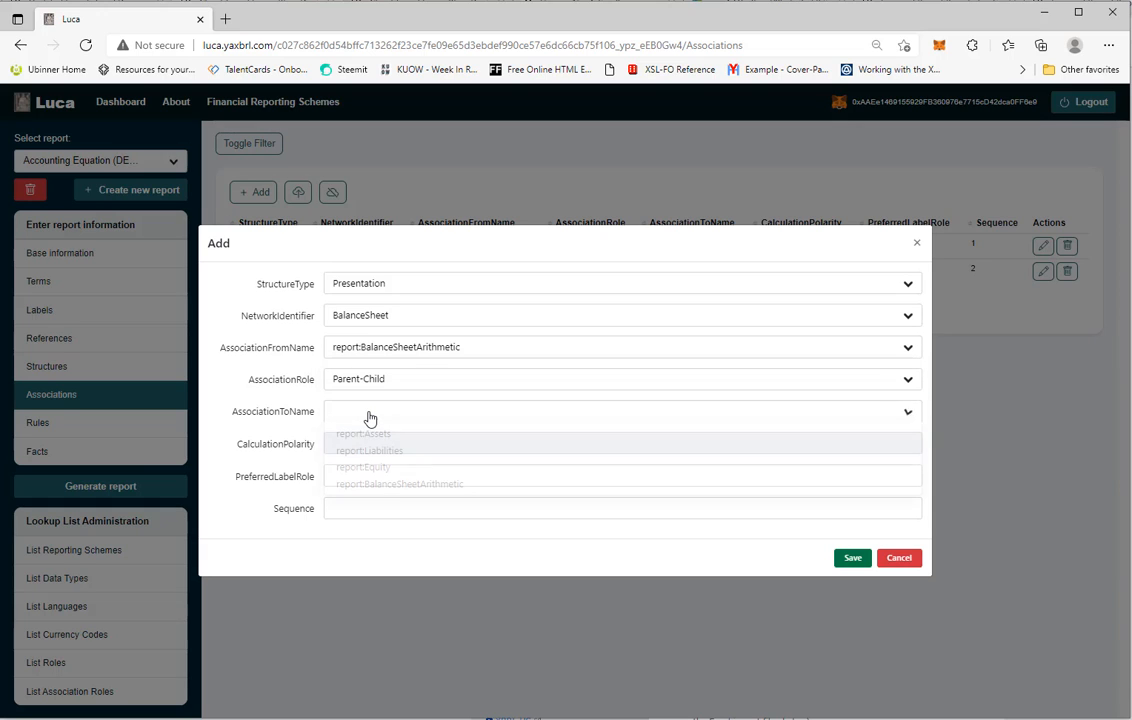
left_click(376, 469)
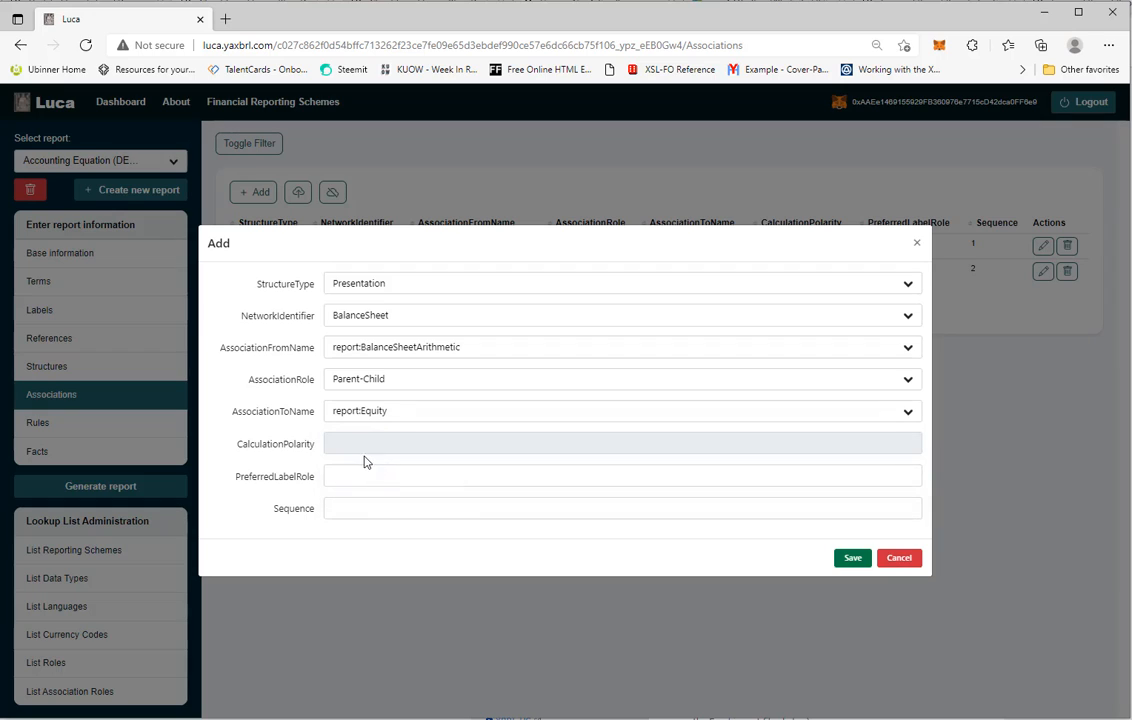
left_click(339, 508)
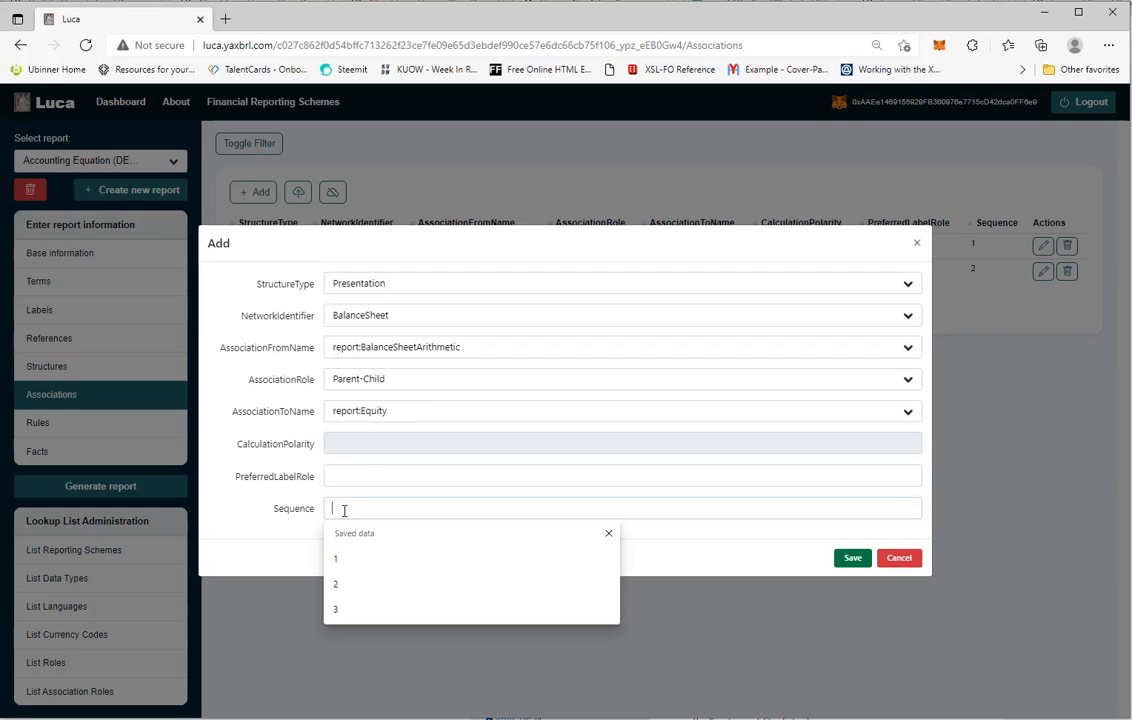
left_click(339, 609)
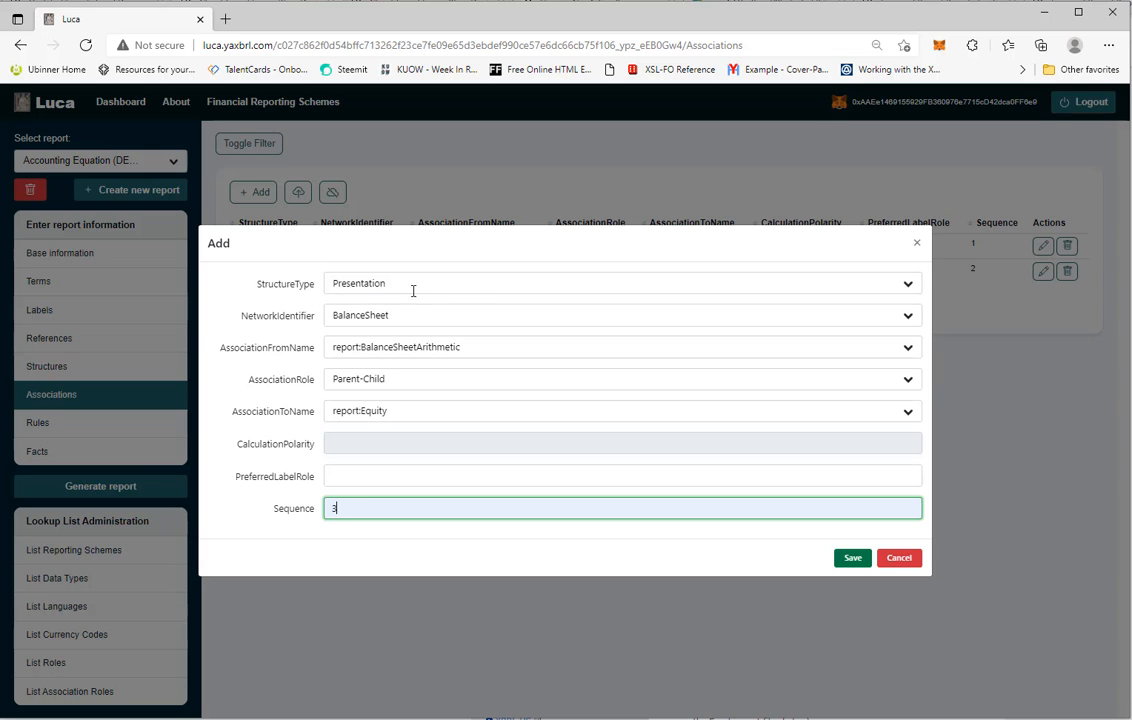
left_click(853, 562)
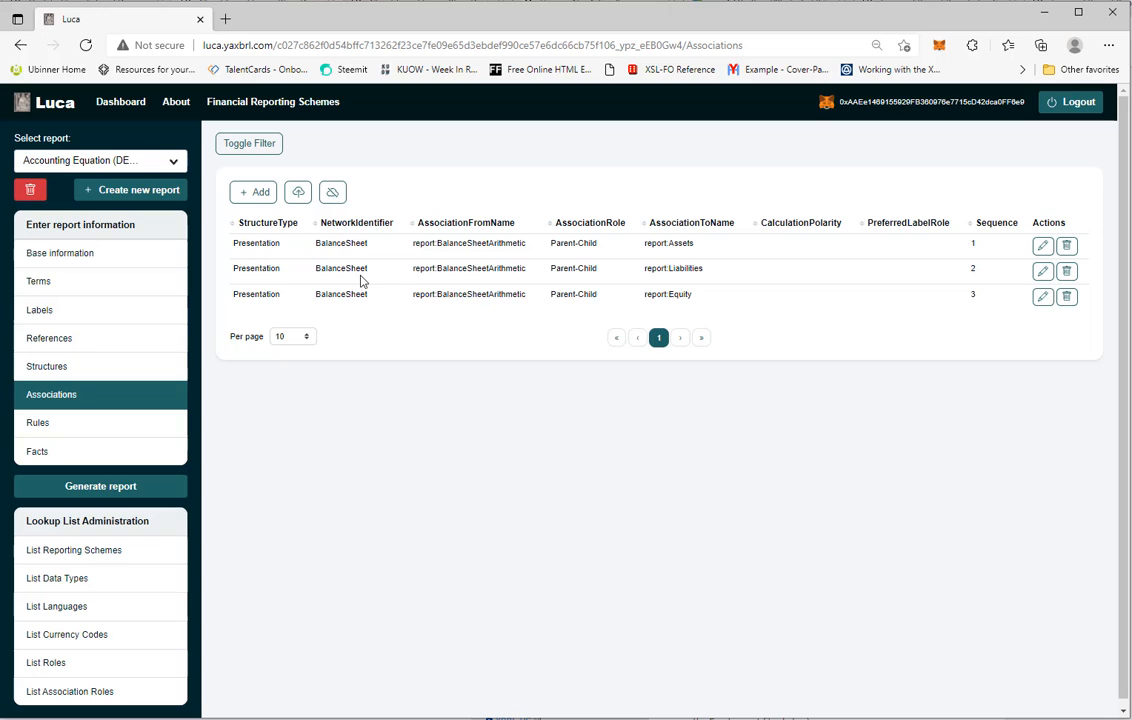
Go to Rules and start a new ConsistencyRule with rule code BS1
left_click(39, 428)
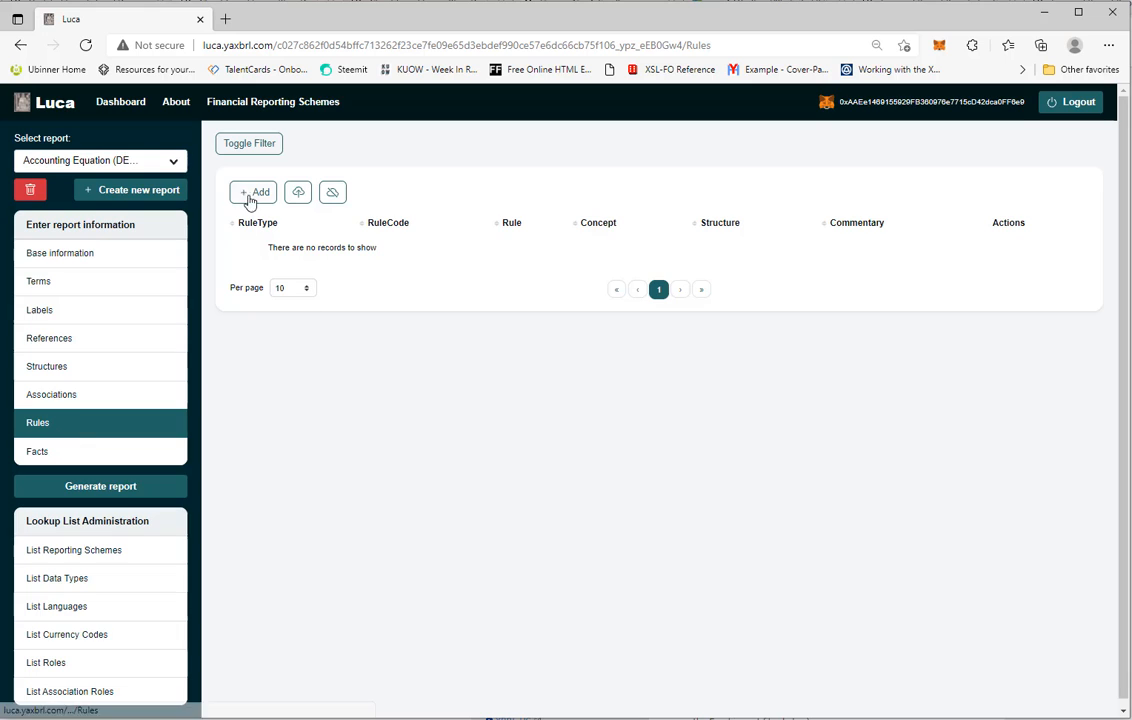
left_click(251, 196)
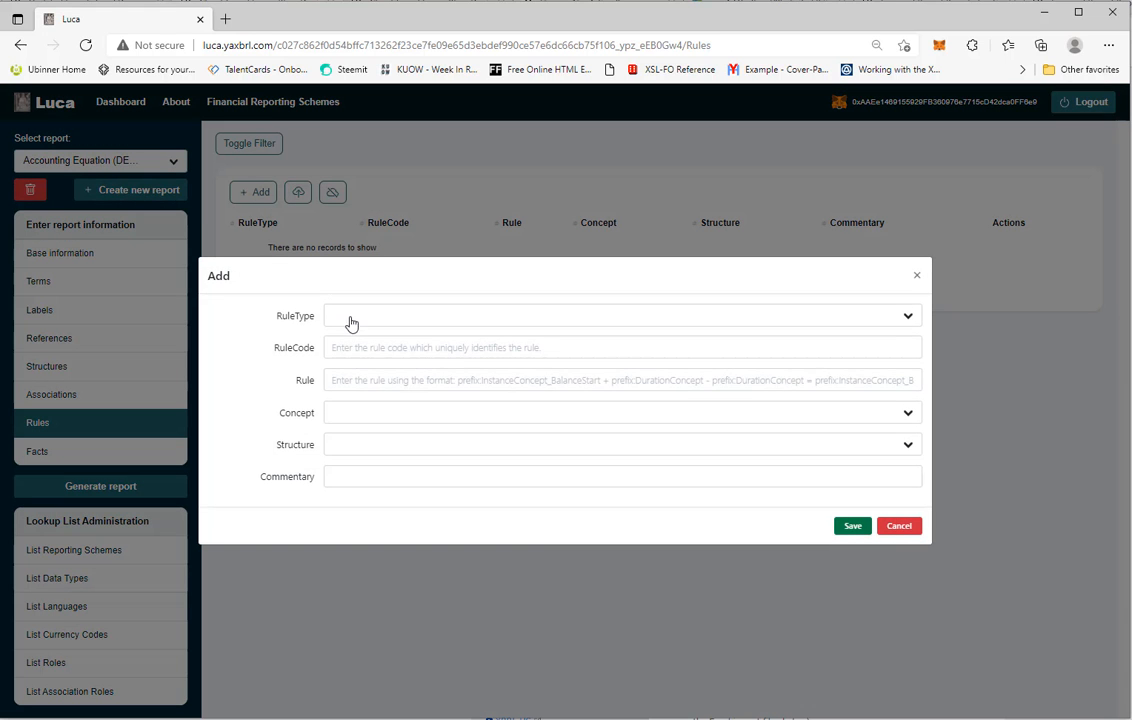
left_click(352, 321)
left_click(373, 342)
left_click(371, 353)
left_click(365, 428)
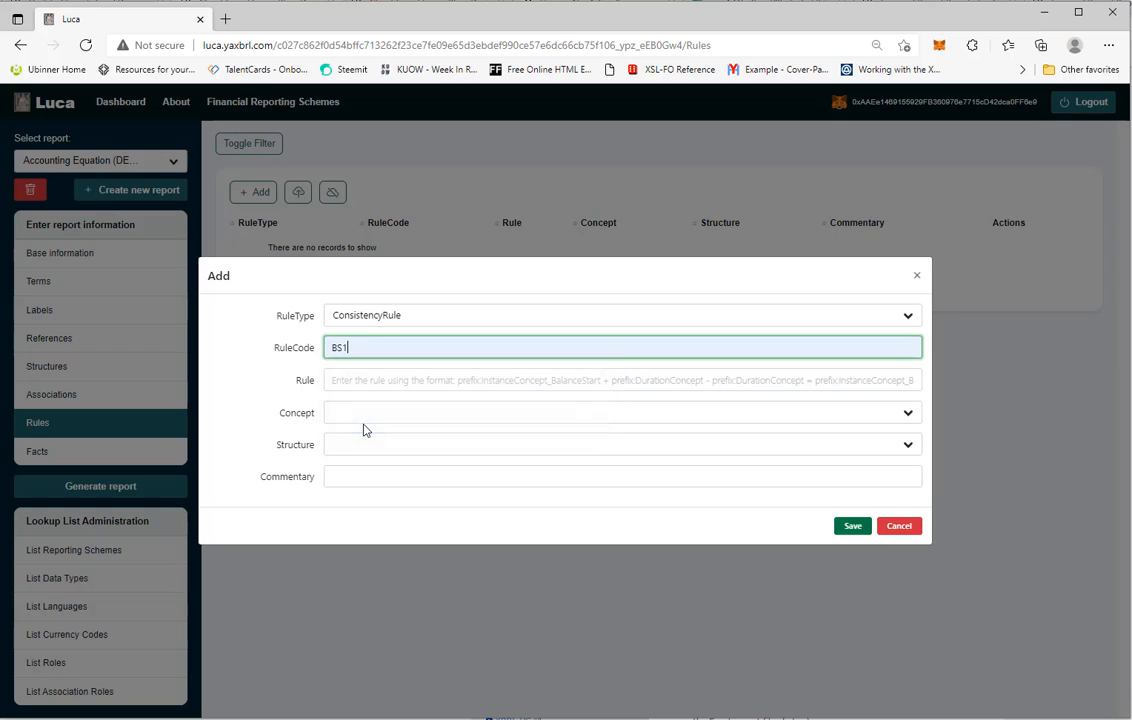
Set the rule to $Assets = $Liabilities + $Equity with concept report:Assets, pick the structure, and save it
left_click(349, 384)
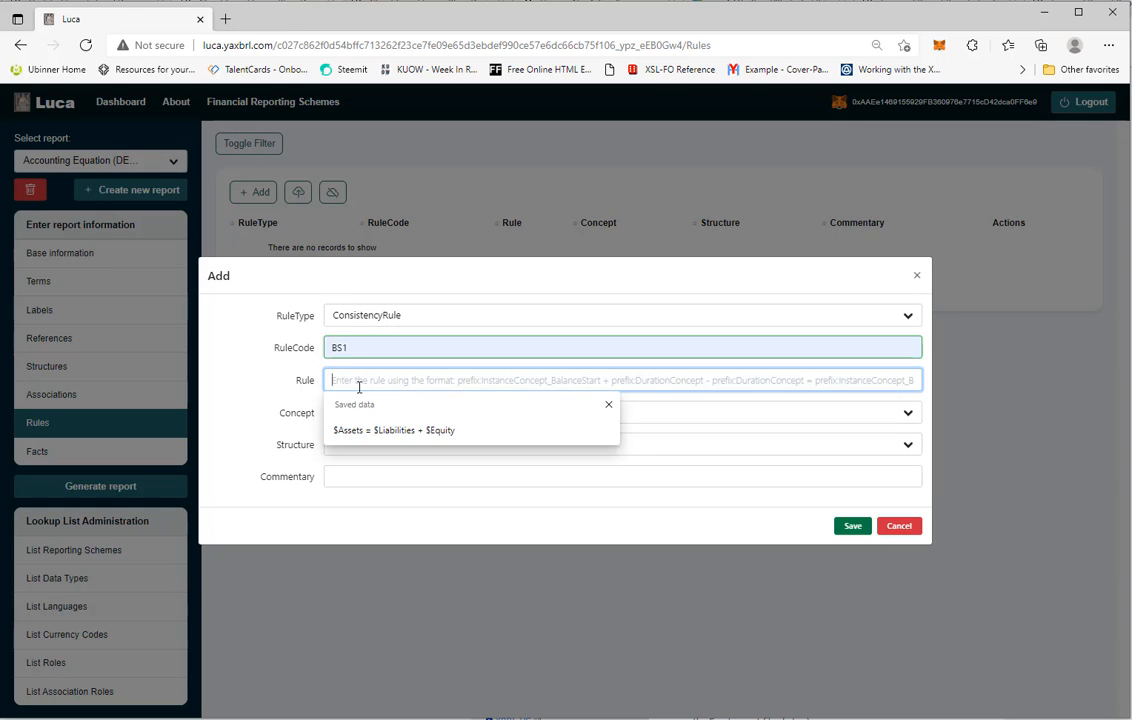
left_click(418, 432)
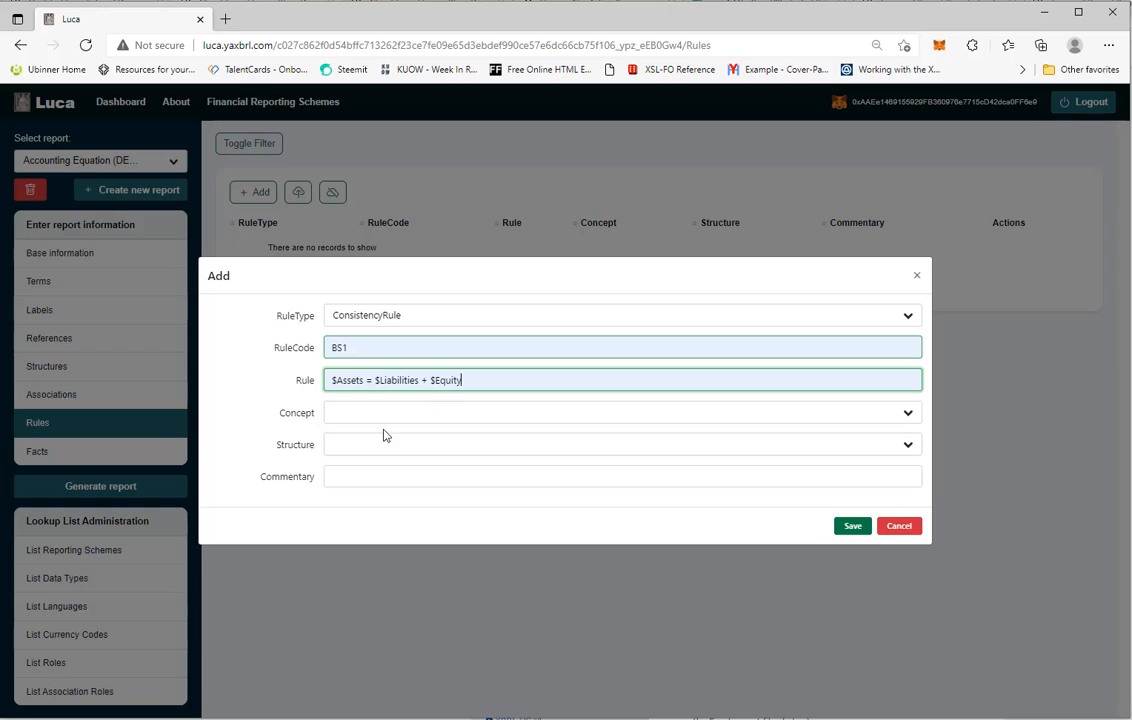
left_click(345, 420)
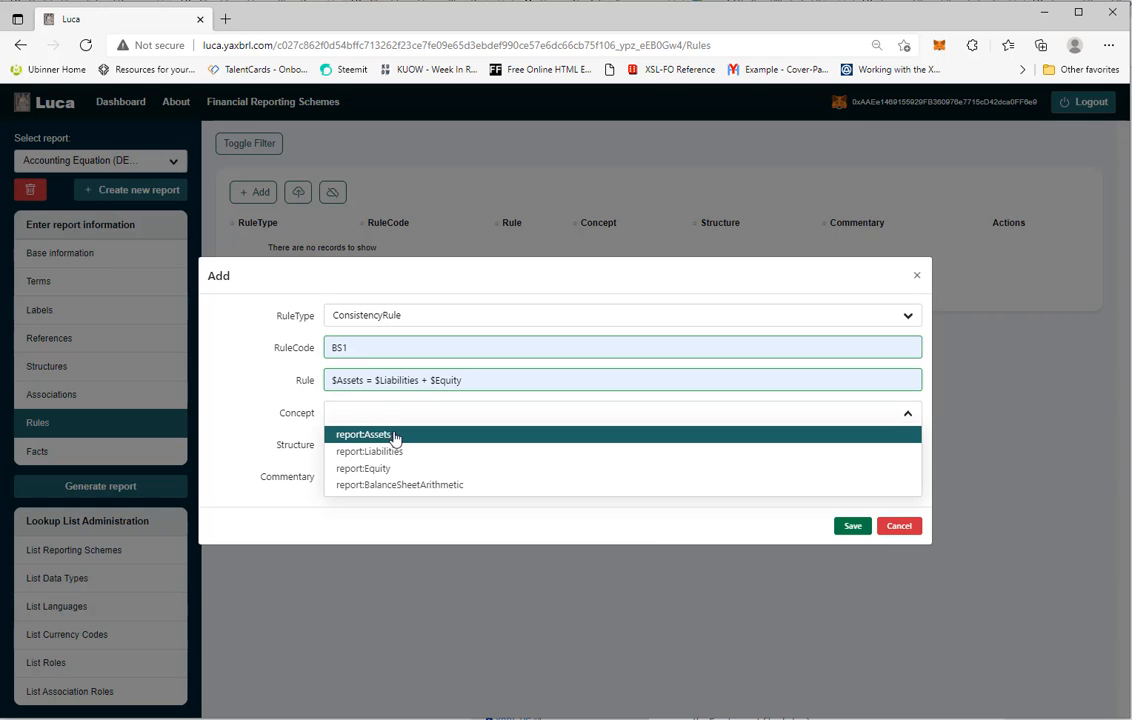
left_click(378, 436)
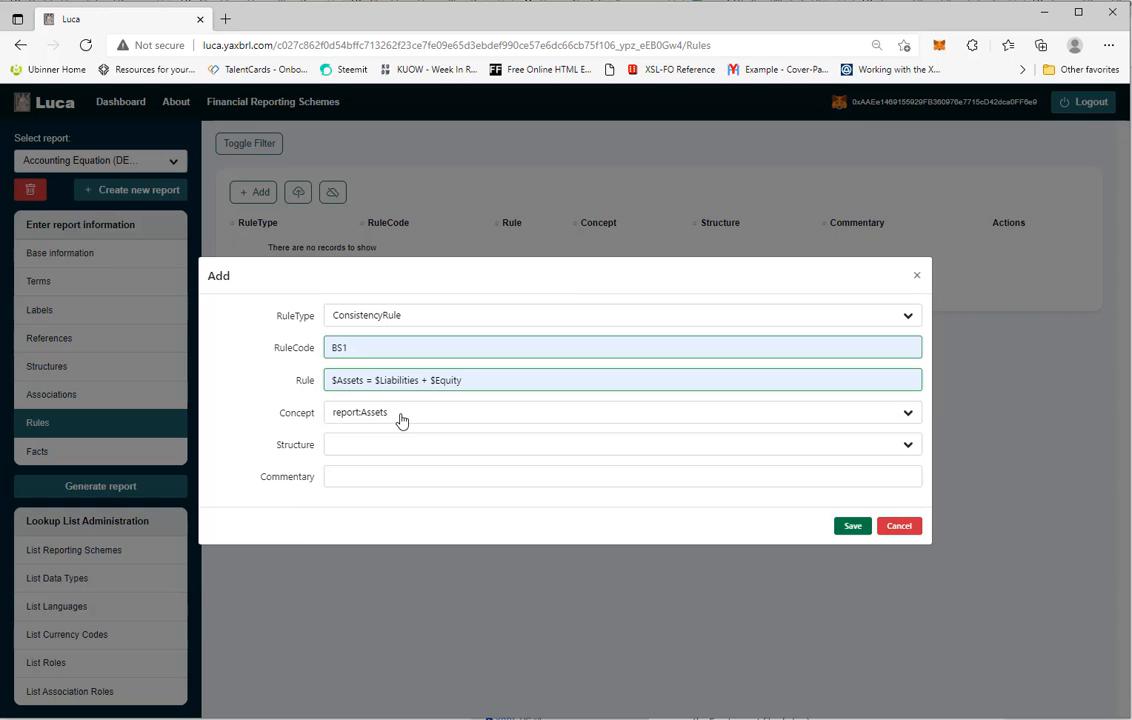
left_click(355, 455)
left_click(361, 474)
left_click(852, 528)
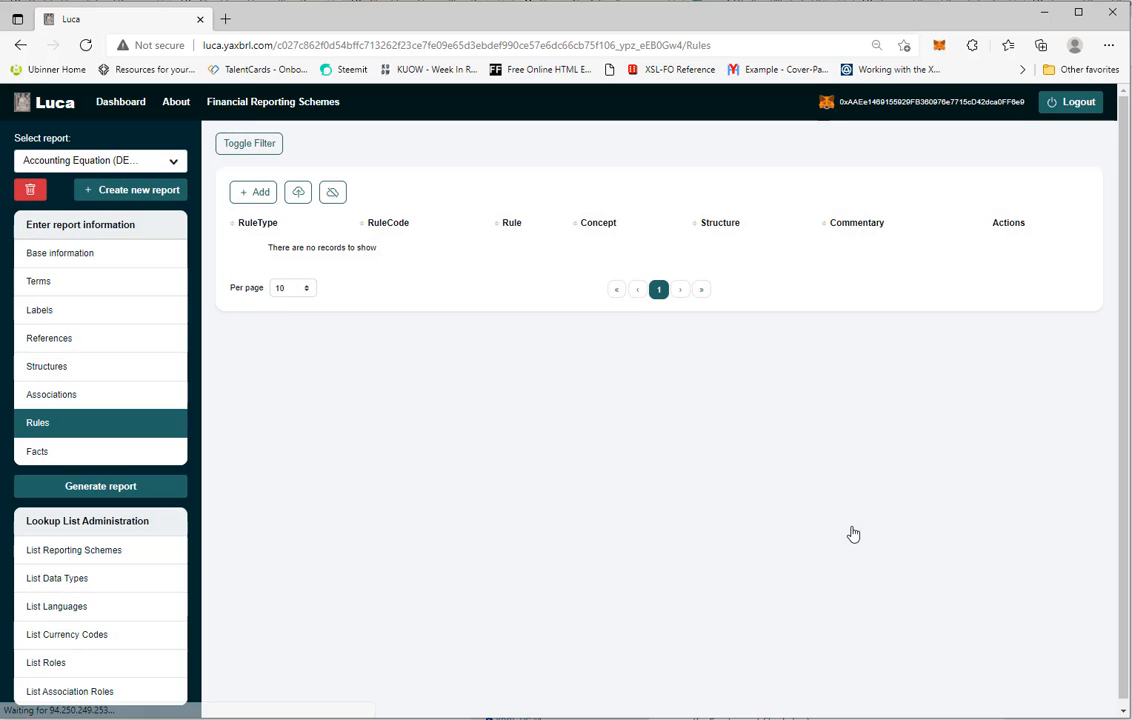
left_click(36, 456)
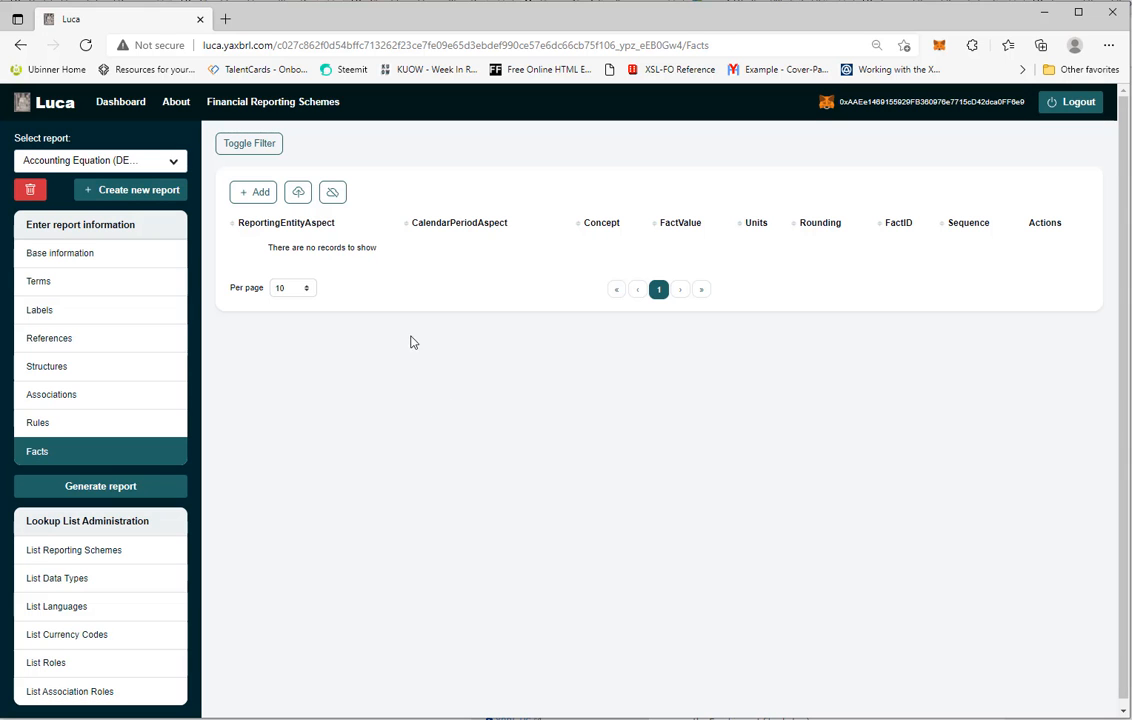
left_click(254, 193)
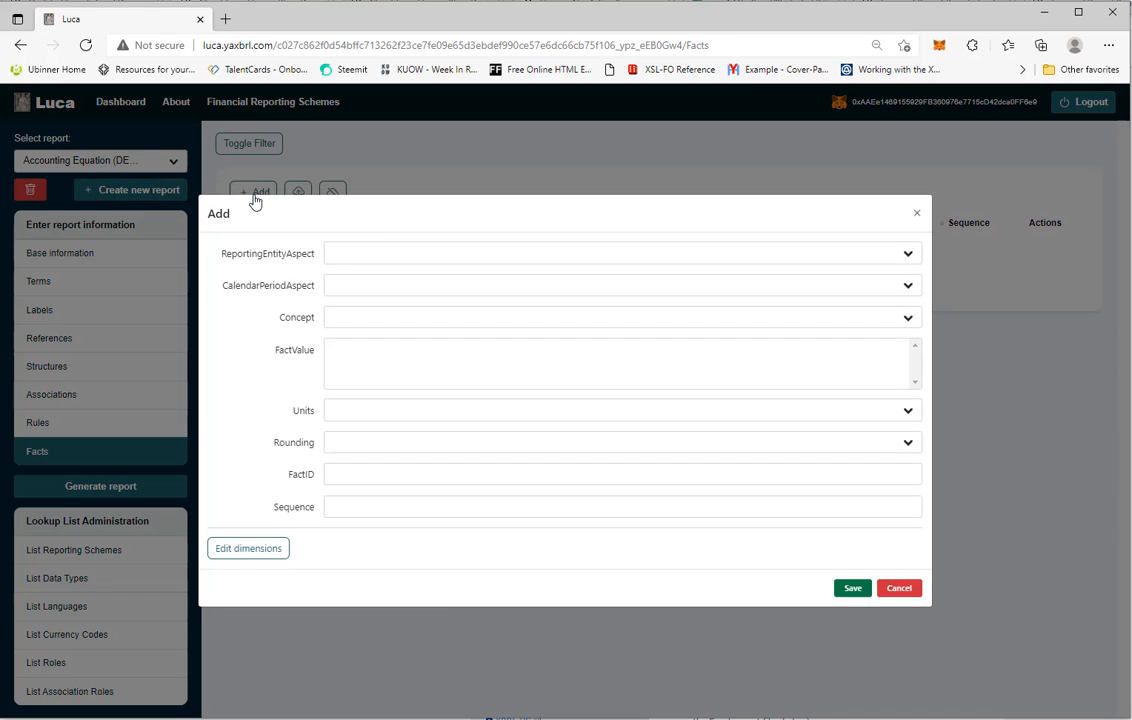
left_click(373, 259)
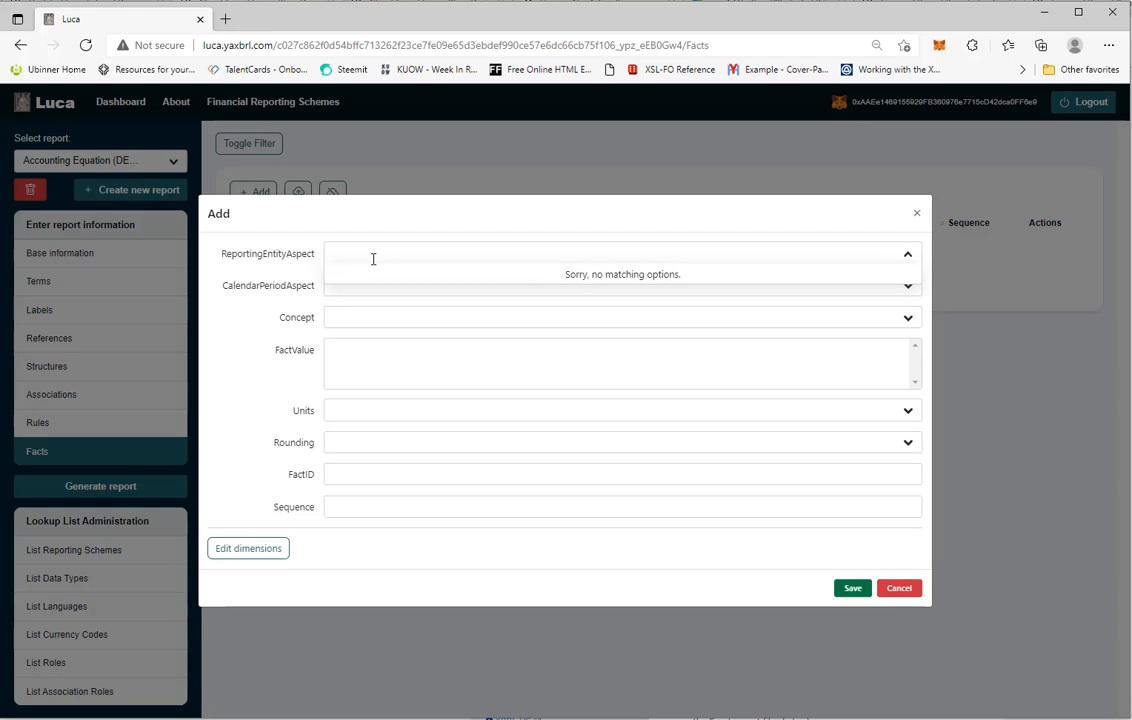
type("SAMP")
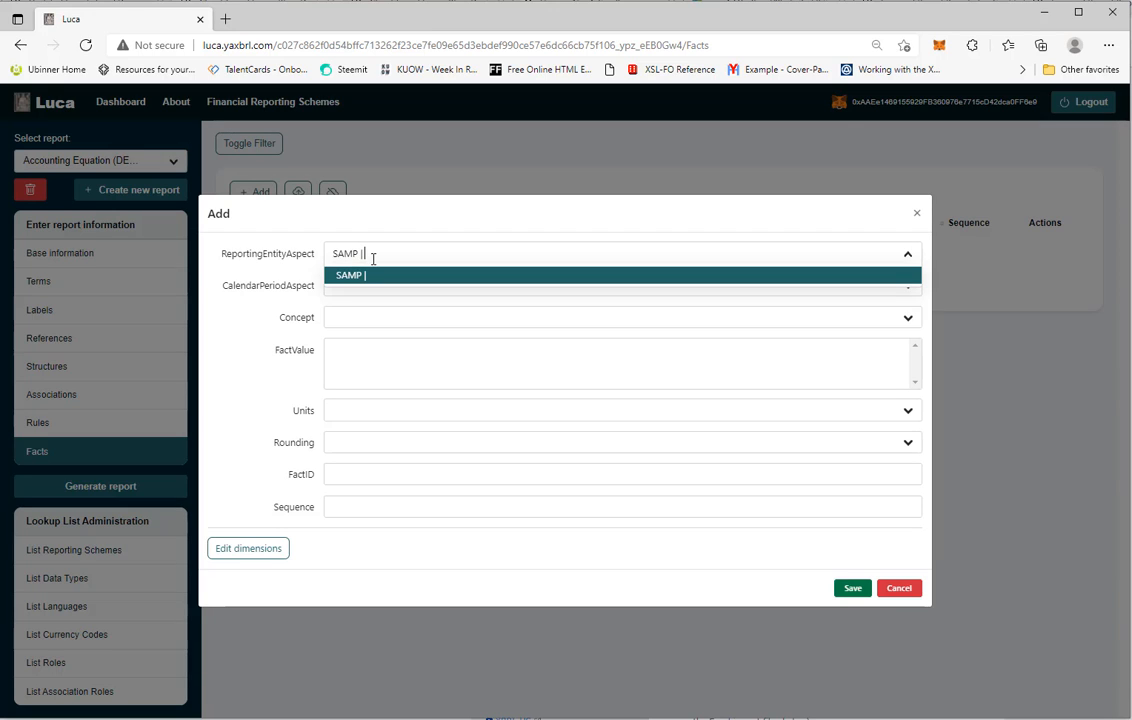
type(" | http://samp.com/id")
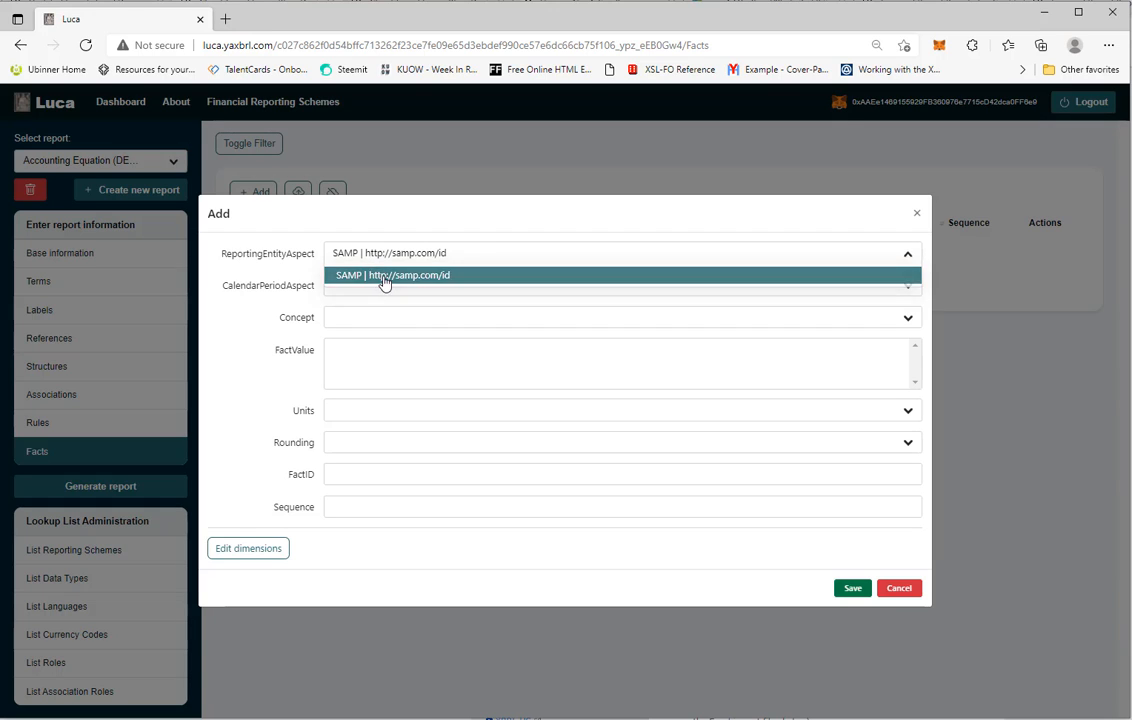
left_click(382, 279)
left_click(380, 286)
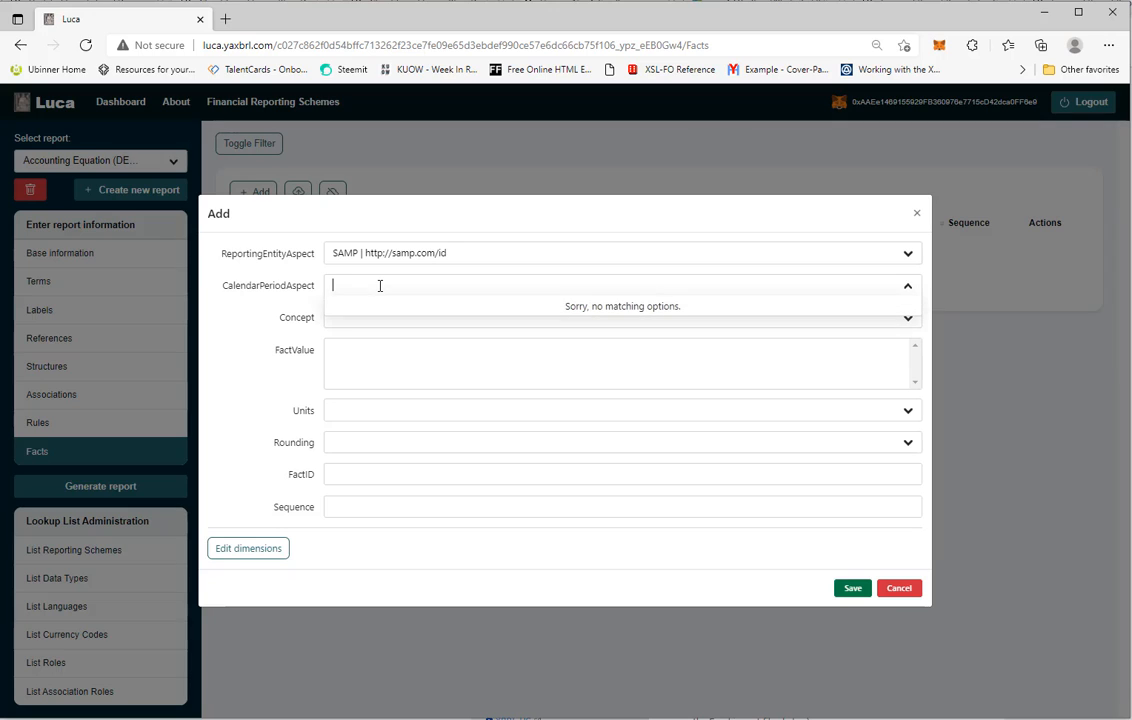
Set the fact's calendar period to 2021-12-31 and its concept to report:Assets
type("20")
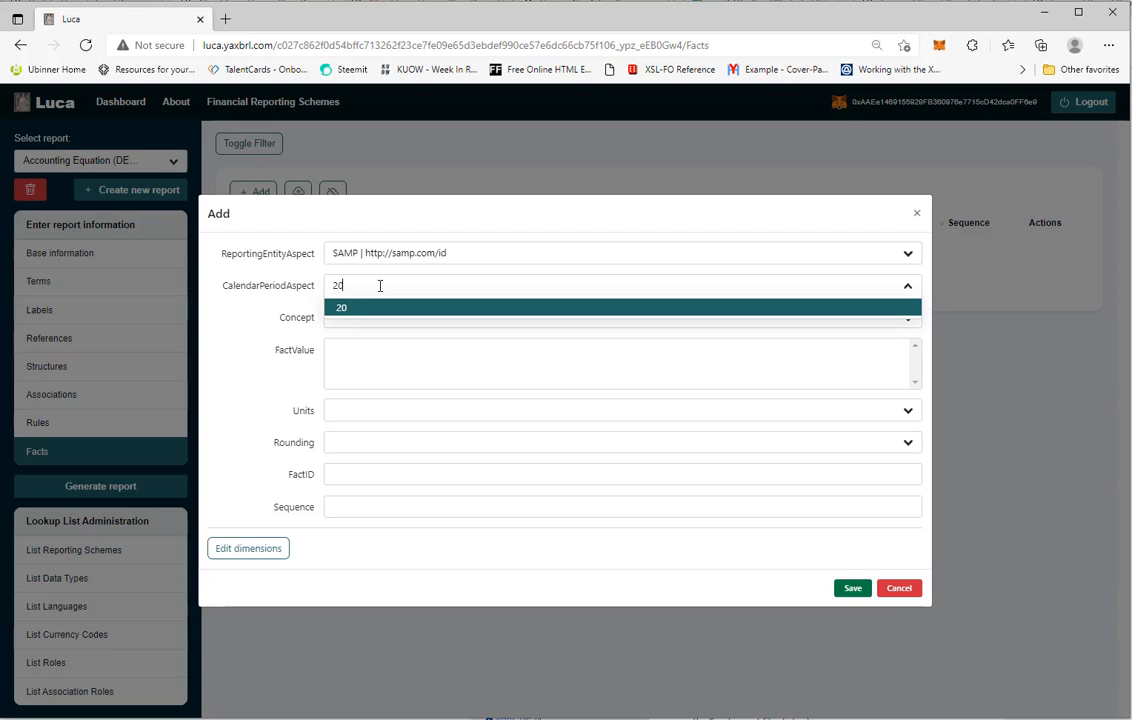
type("21-12-31")
left_click(379, 311)
left_click(374, 320)
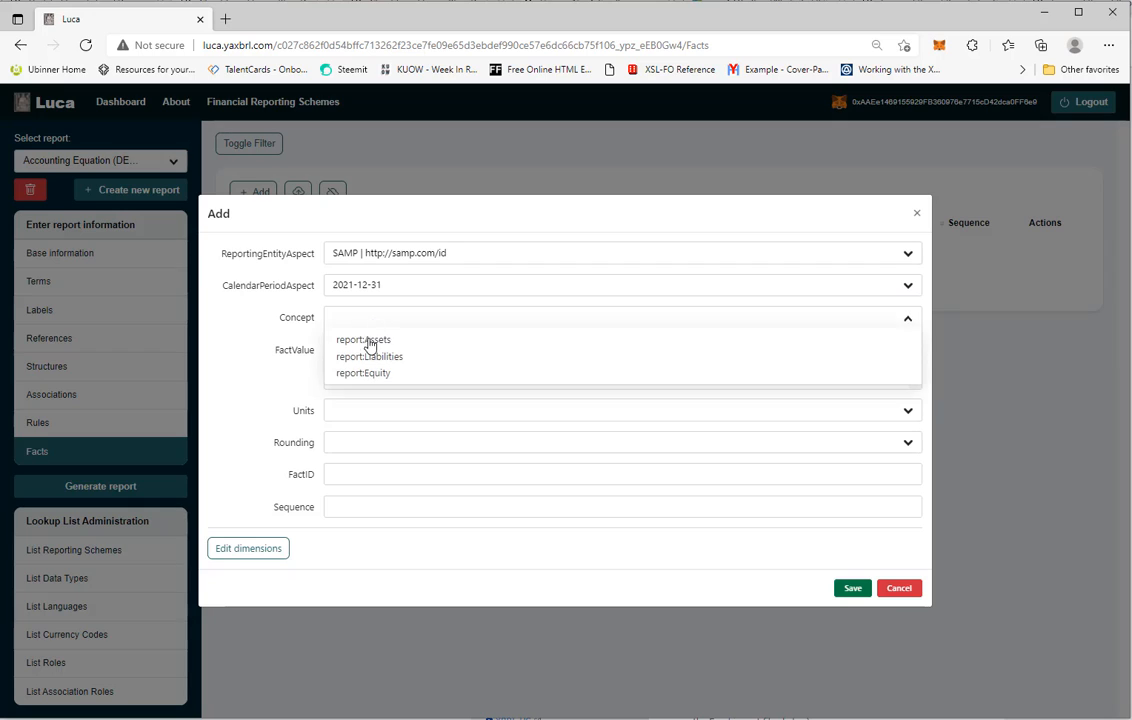
left_click(368, 341)
left_click(363, 363)
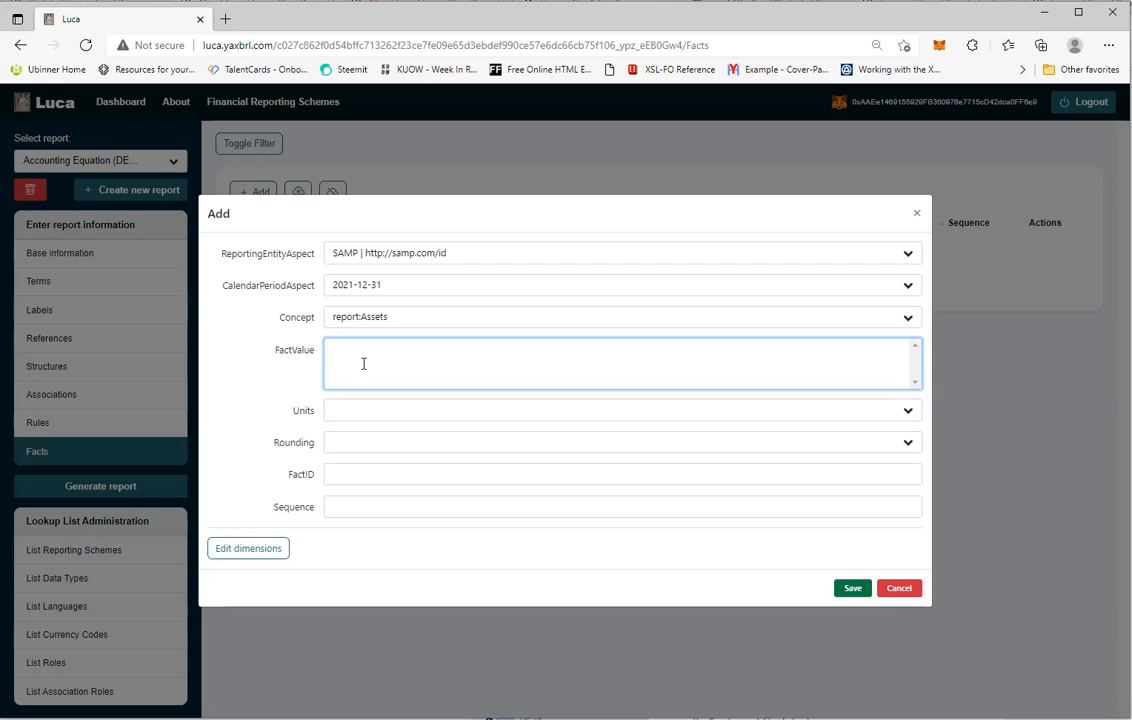
Enter fact value 16100, units United States Dollar, rounding INF and Sequence 1, and save the fact
type("16")
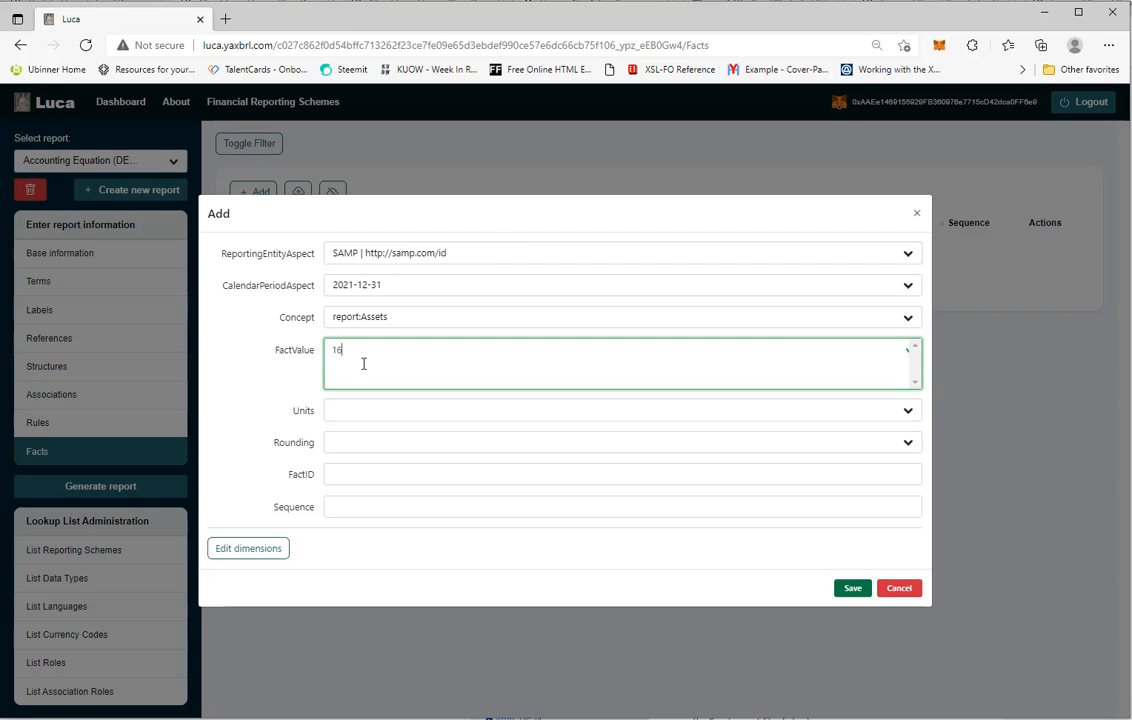
type("100")
left_click(355, 415)
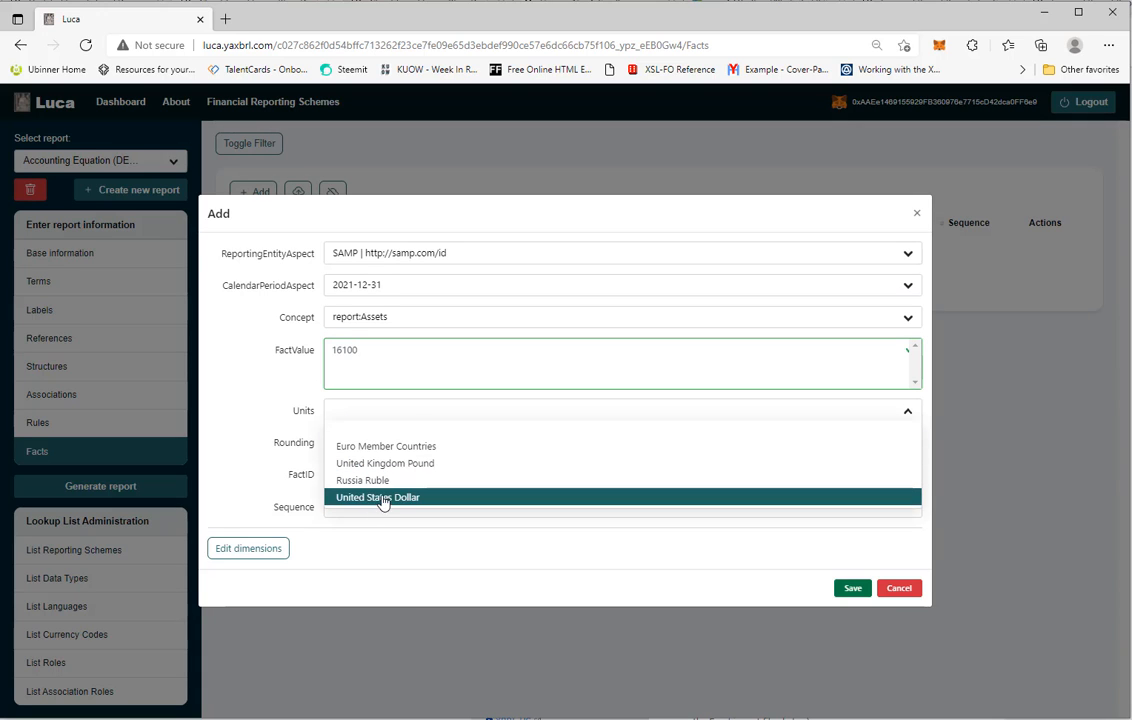
left_click(383, 500)
left_click(355, 443)
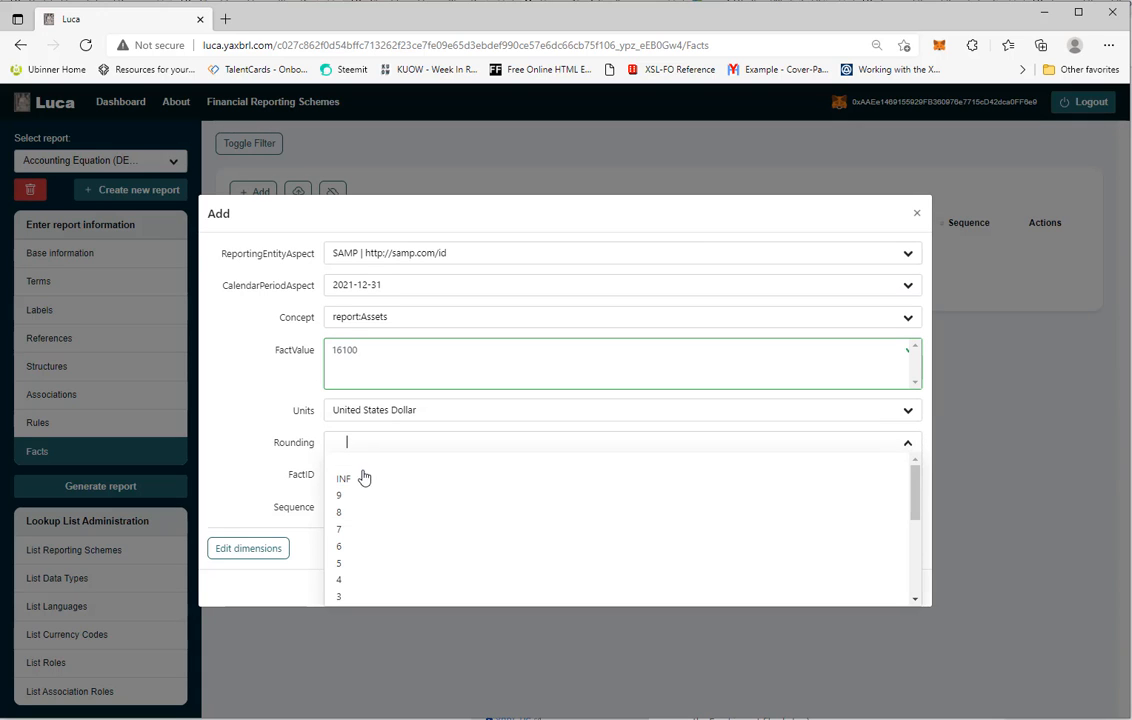
left_click(364, 478)
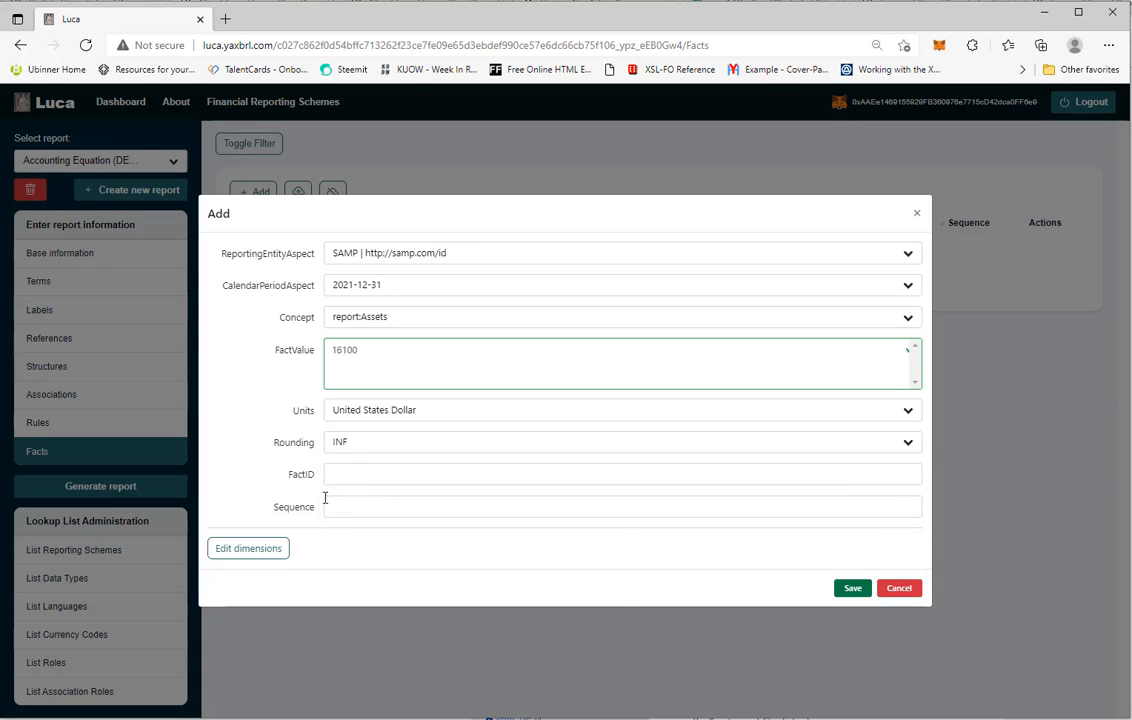
left_click(335, 506)
left_click(343, 557)
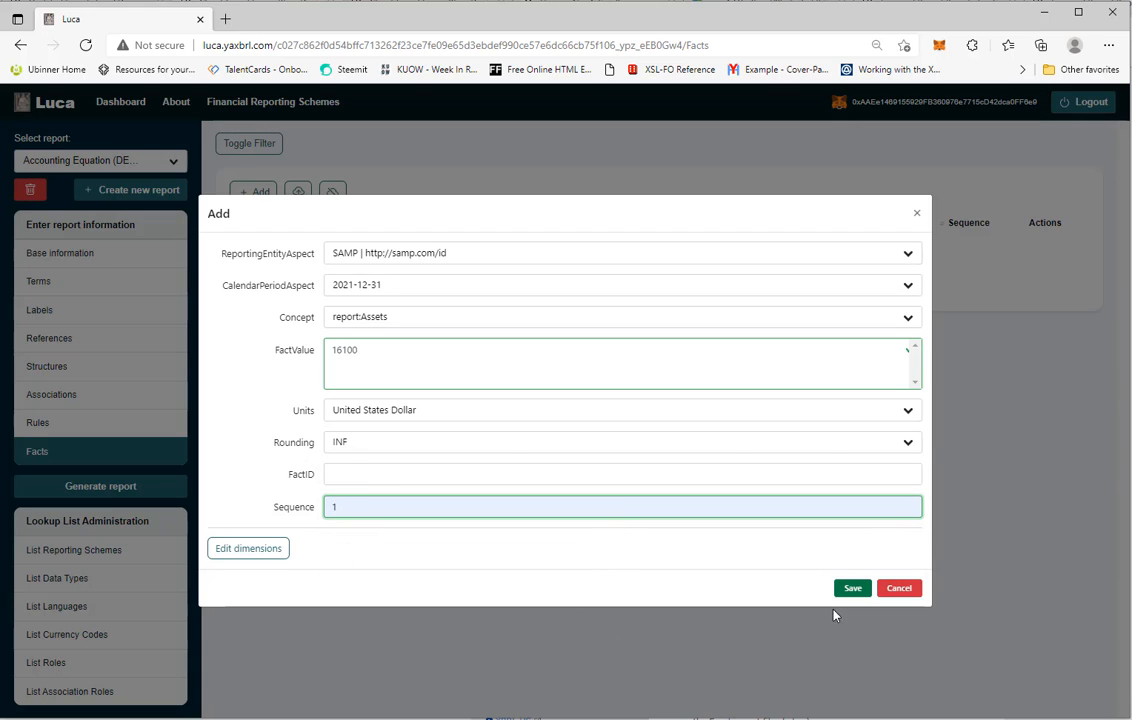
left_click(853, 588)
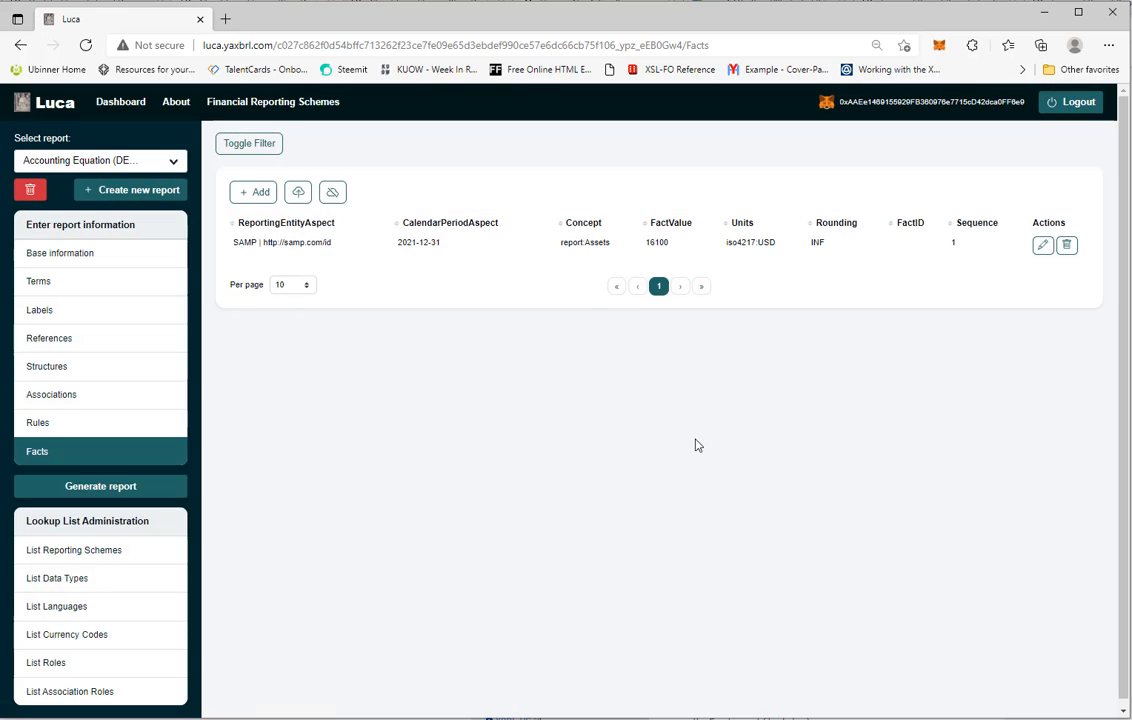
left_click(258, 192)
left_click(359, 260)
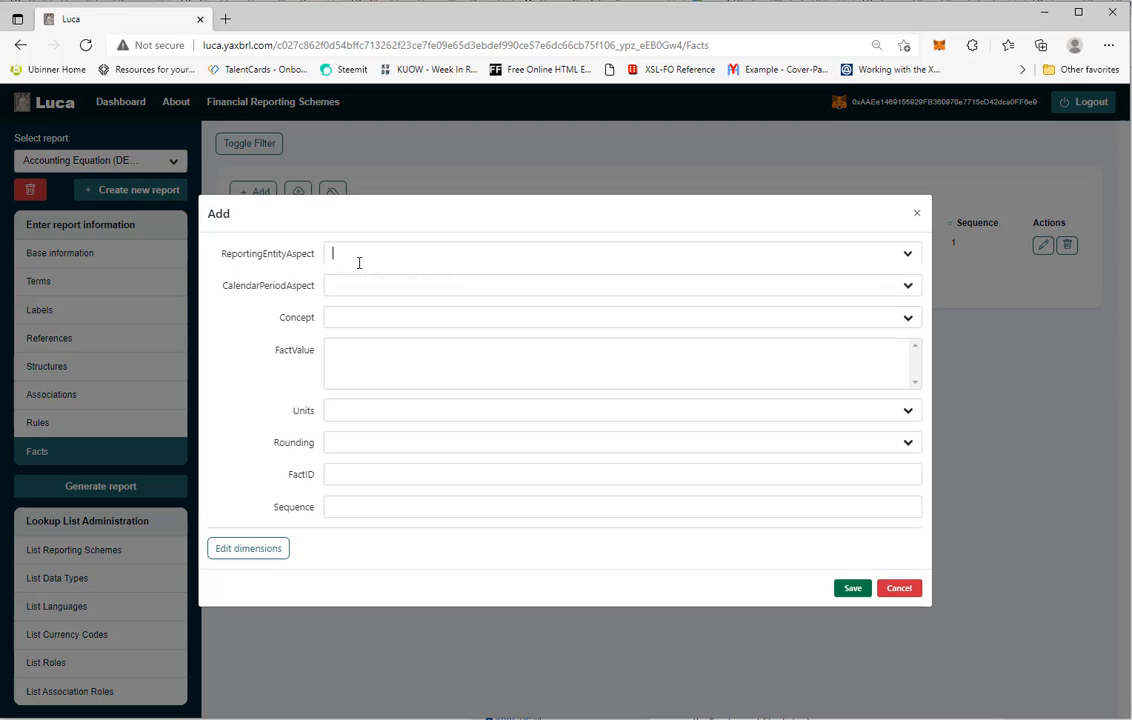
left_click(417, 284)
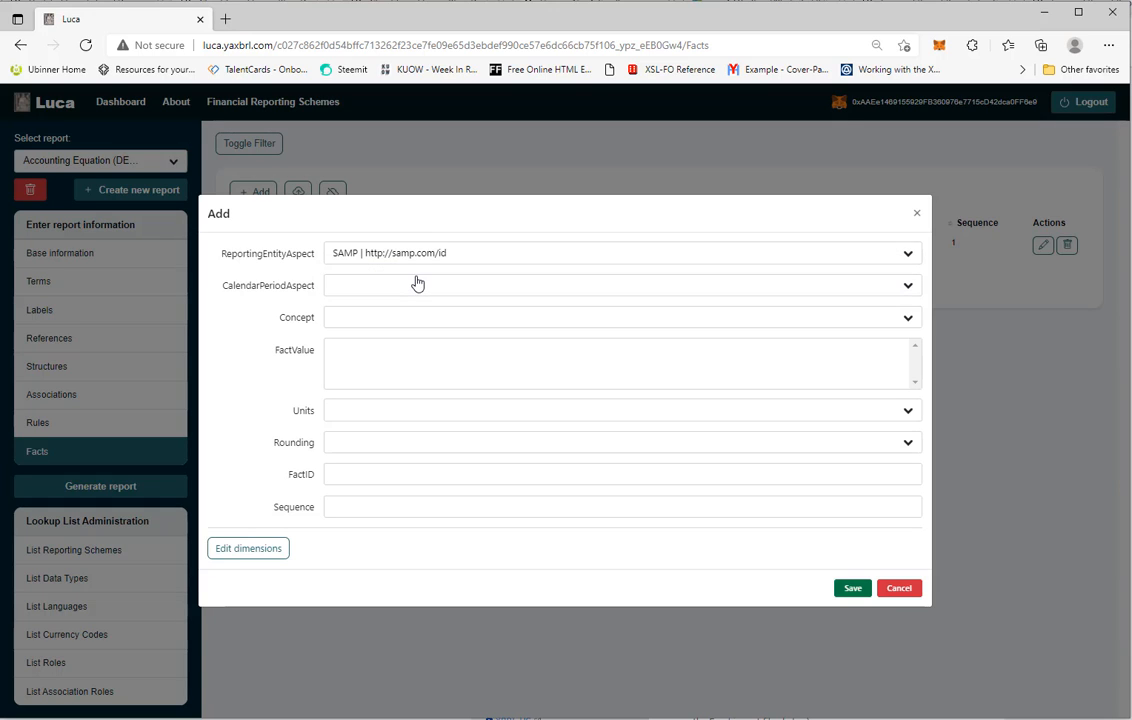
left_click(353, 288)
left_click(367, 310)
left_click(368, 320)
left_click(379, 357)
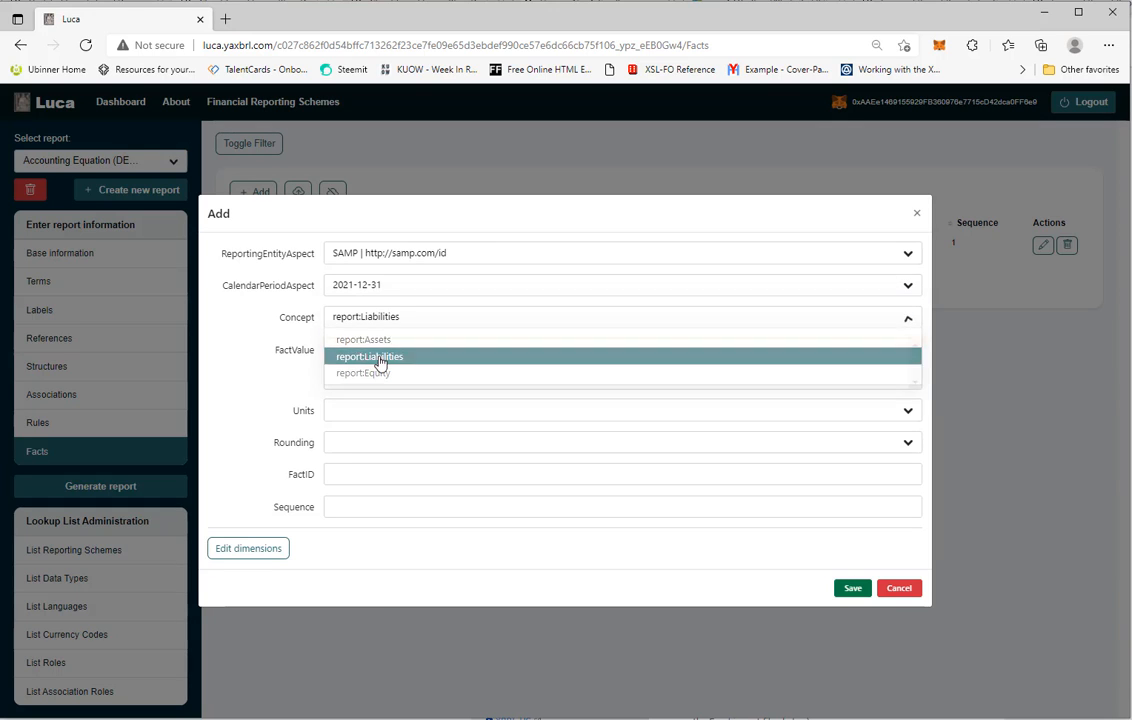
Enter fact value 9100, units United States Dollar, rounding INF and Sequence 2 for the Liabilities fact, and save it
left_click(380, 357)
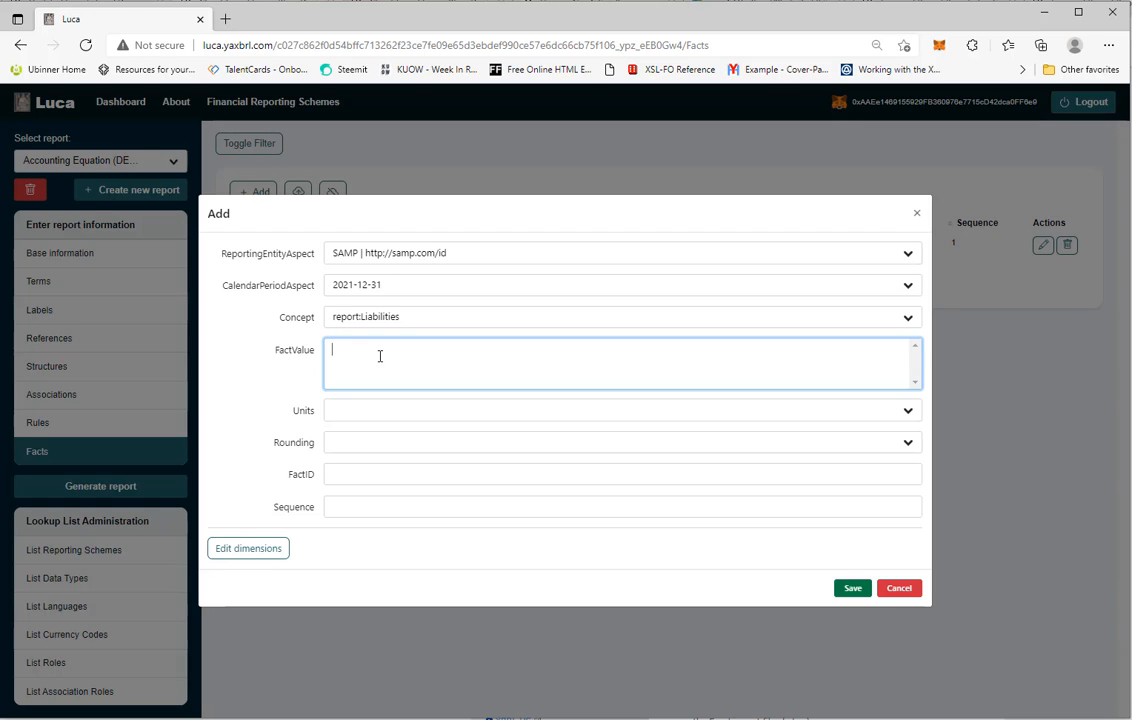
type("9100")
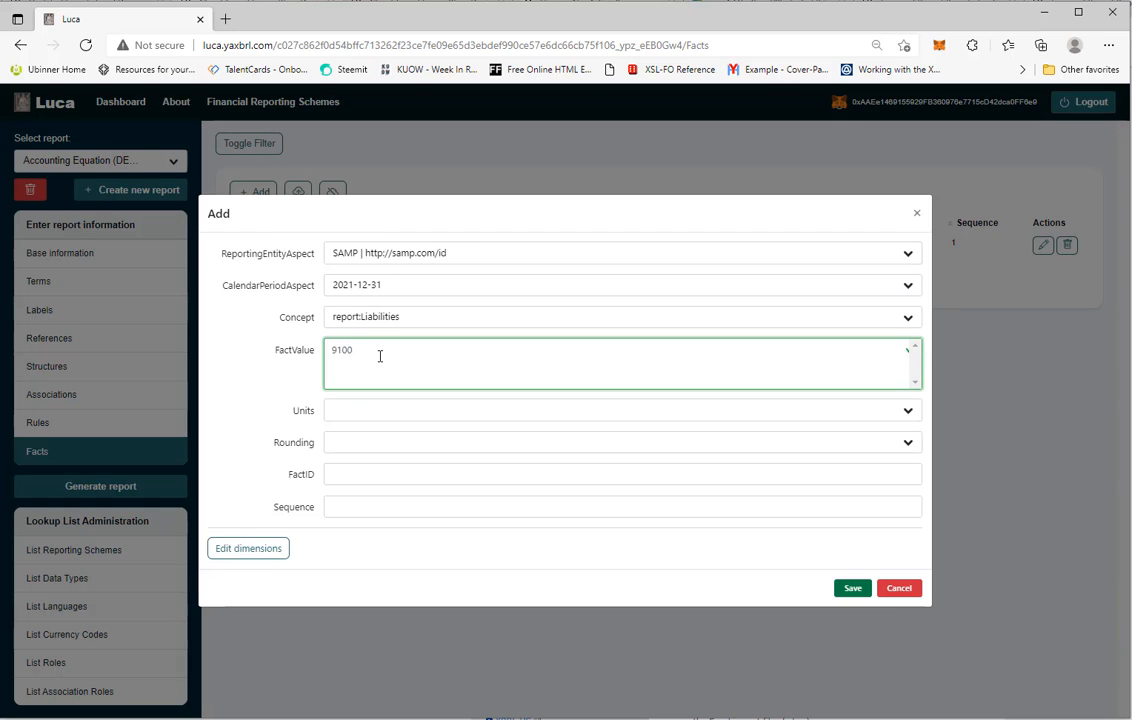
left_click(346, 412)
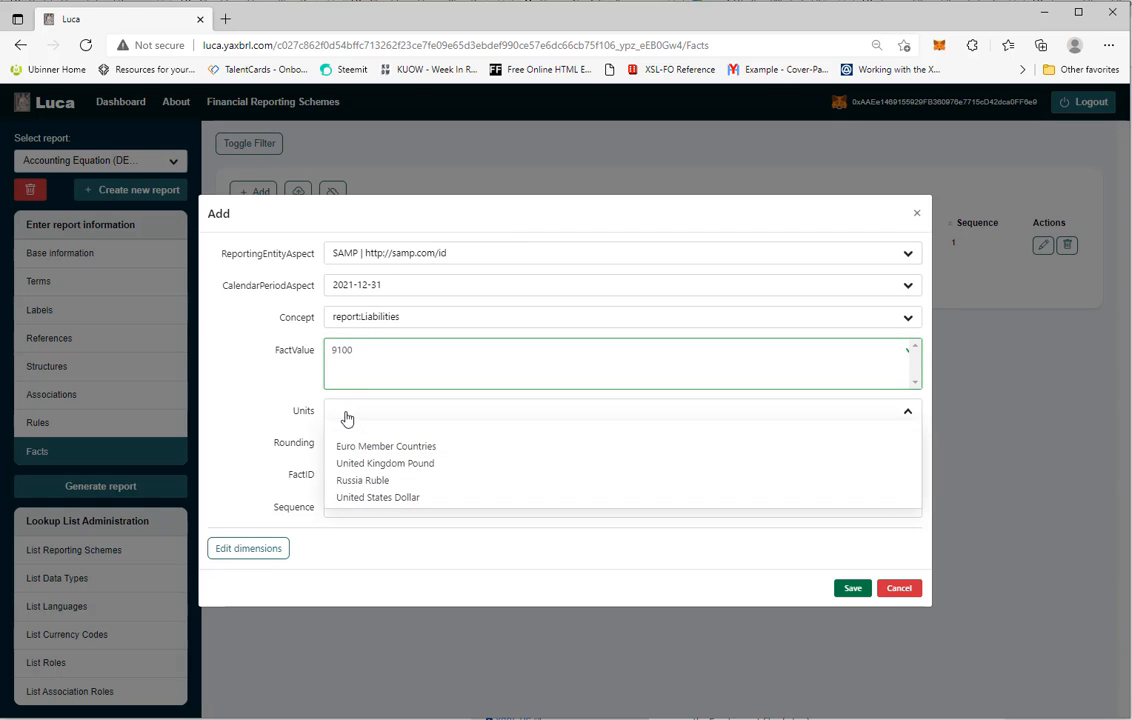
left_click(358, 497)
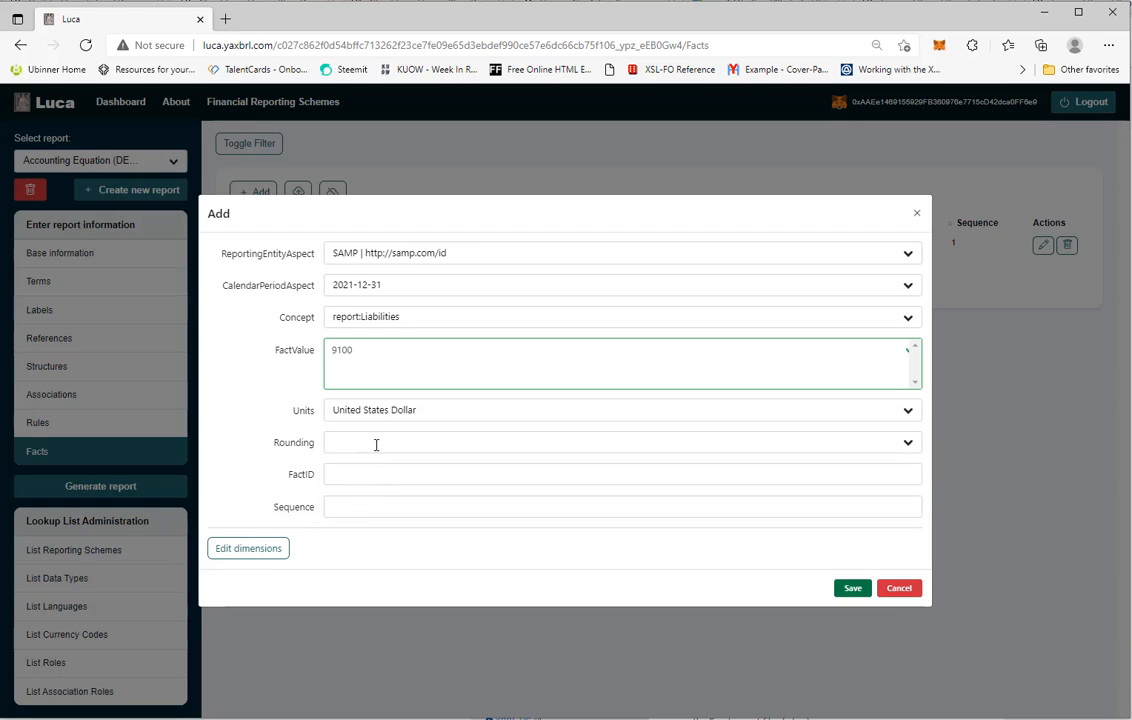
left_click(376, 444)
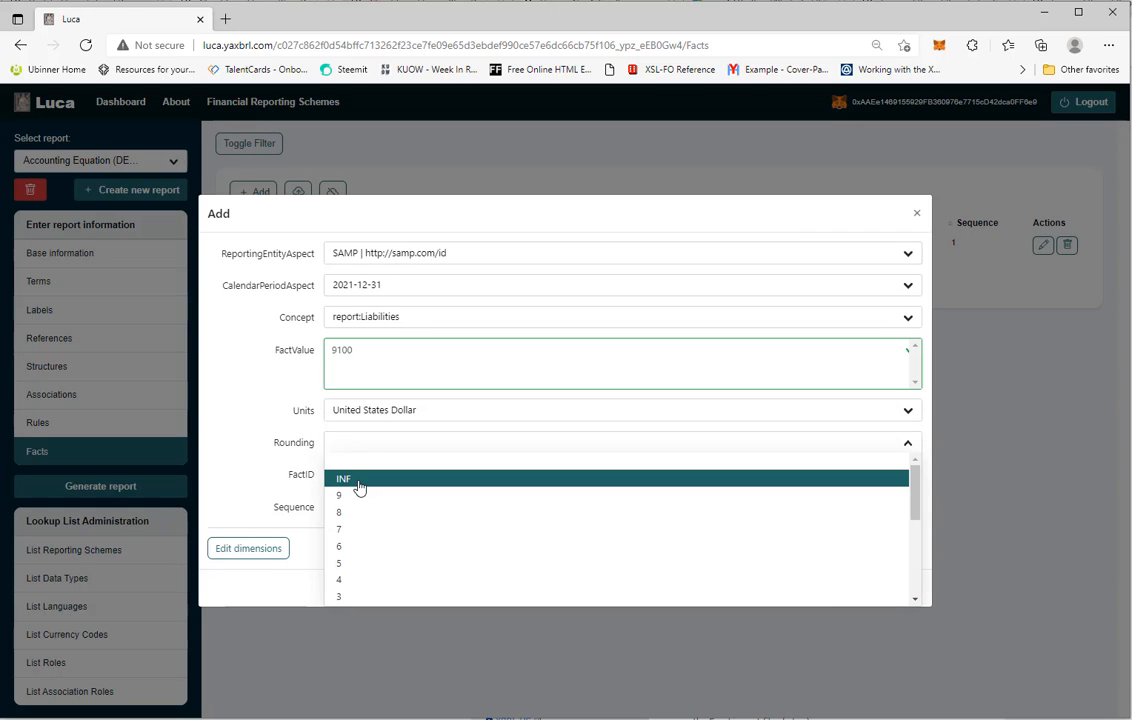
left_click(358, 482)
left_click(350, 506)
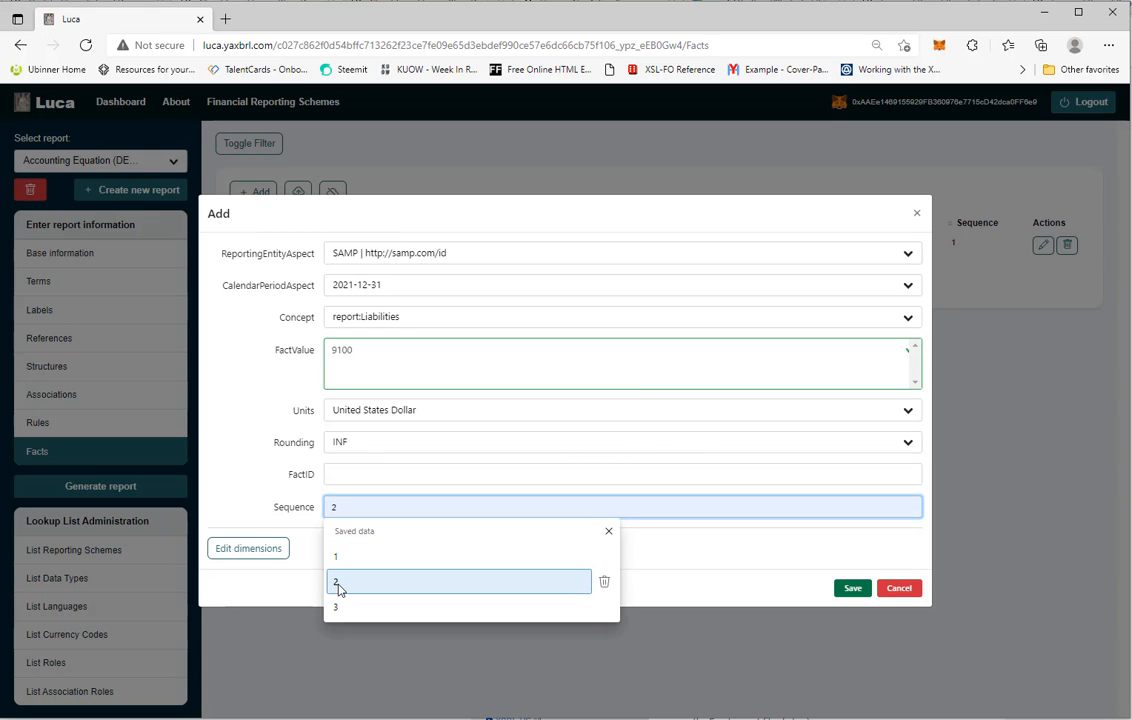
left_click(341, 583)
left_click(855, 594)
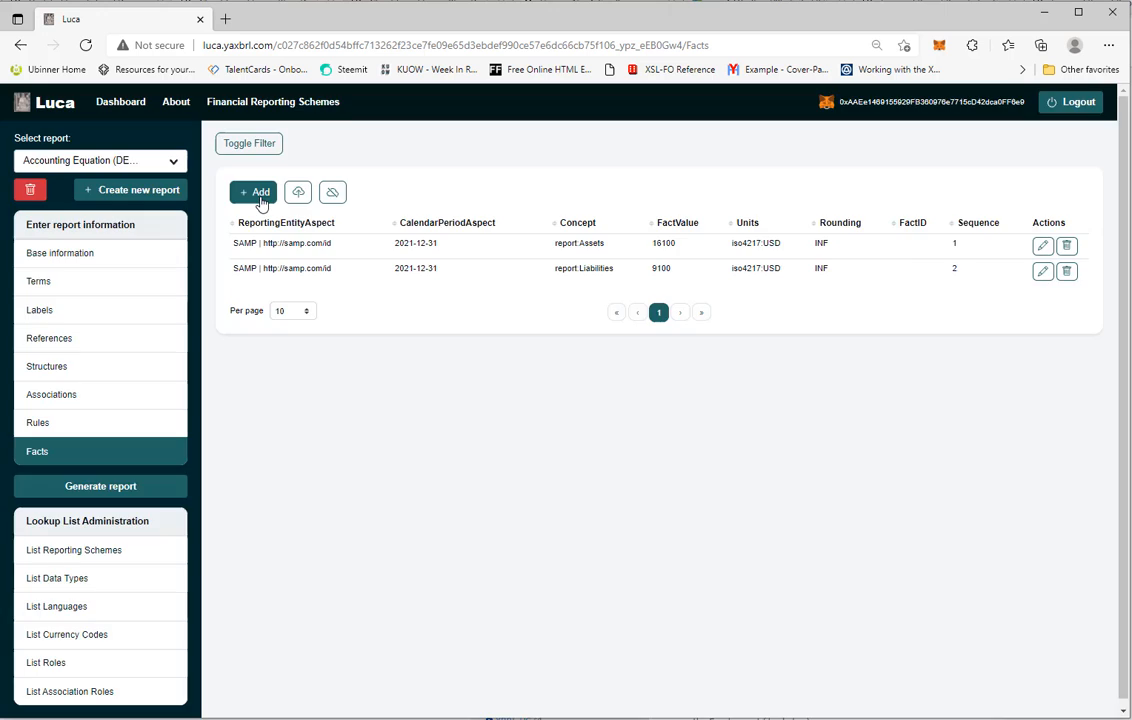
left_click(256, 192)
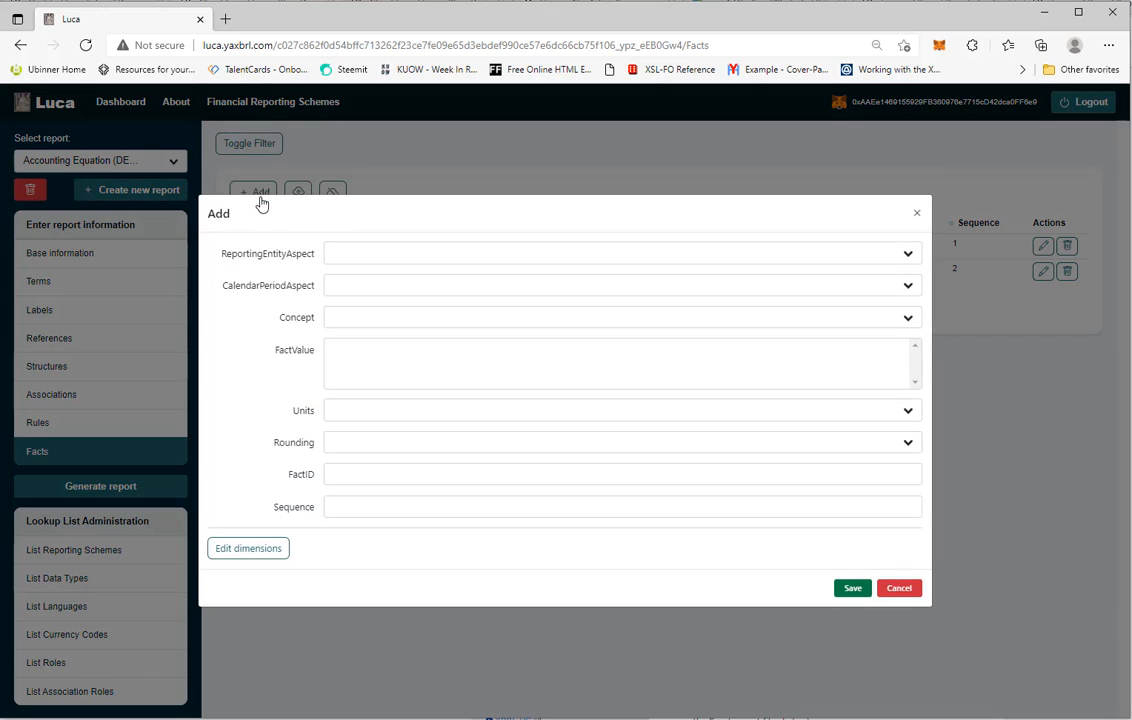
left_click(361, 254)
left_click(368, 281)
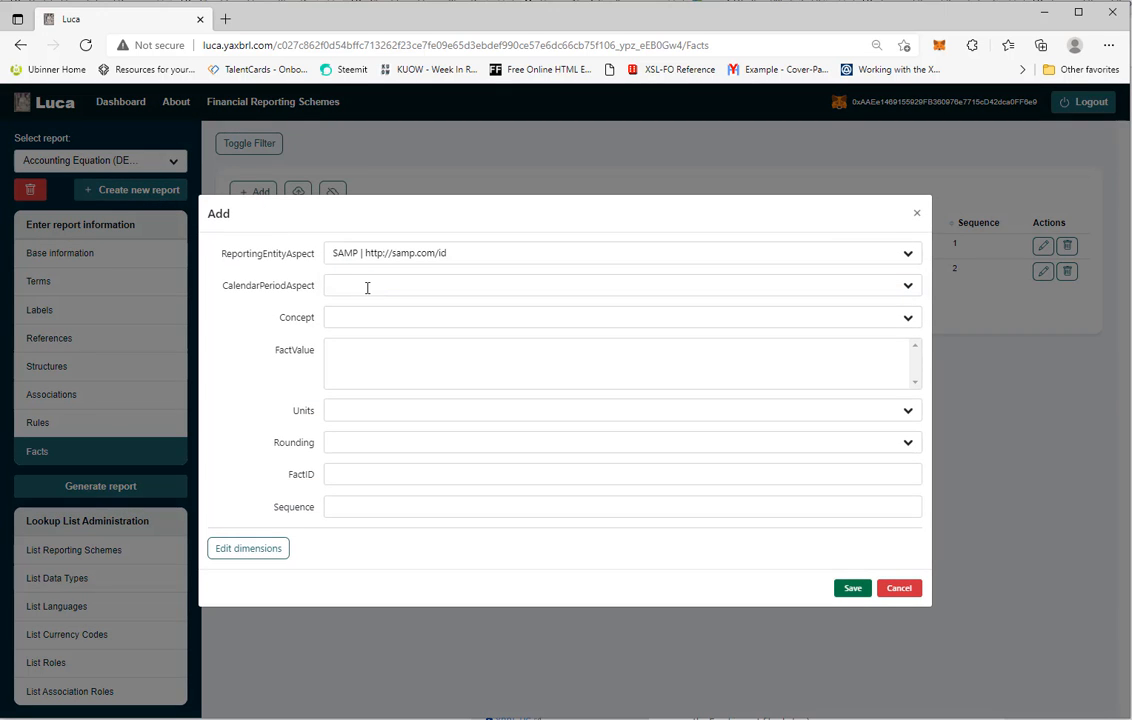
left_click(367, 288)
left_click(361, 306)
left_click(362, 319)
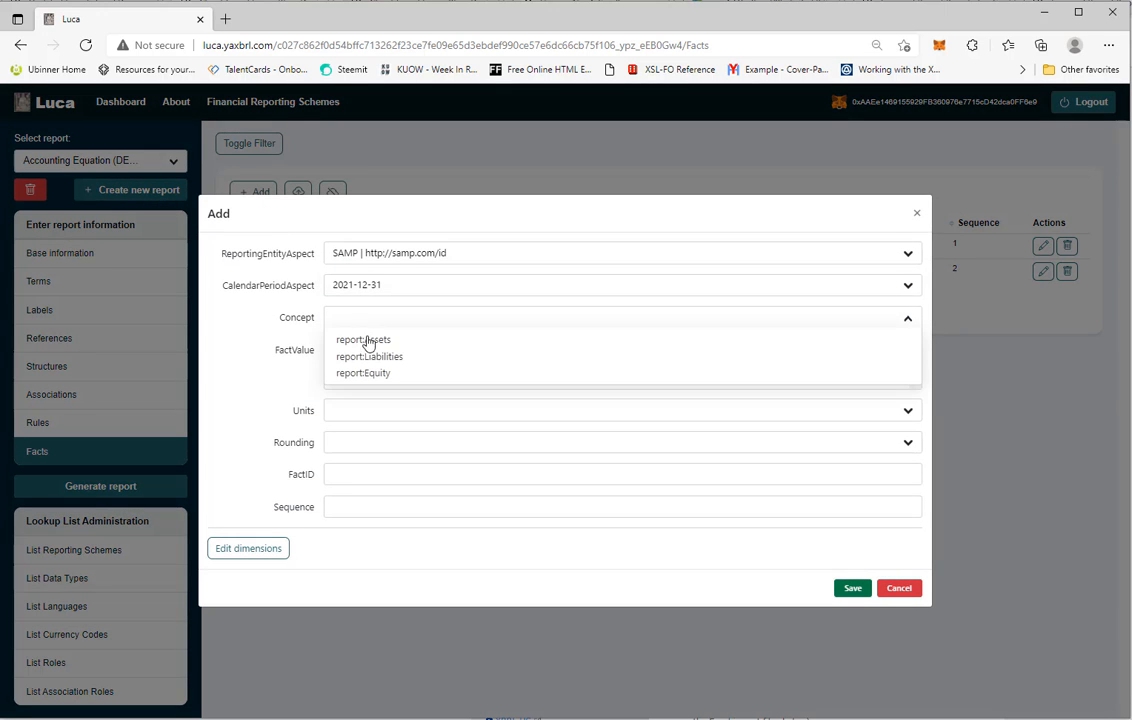
left_click(370, 372)
left_click(374, 372)
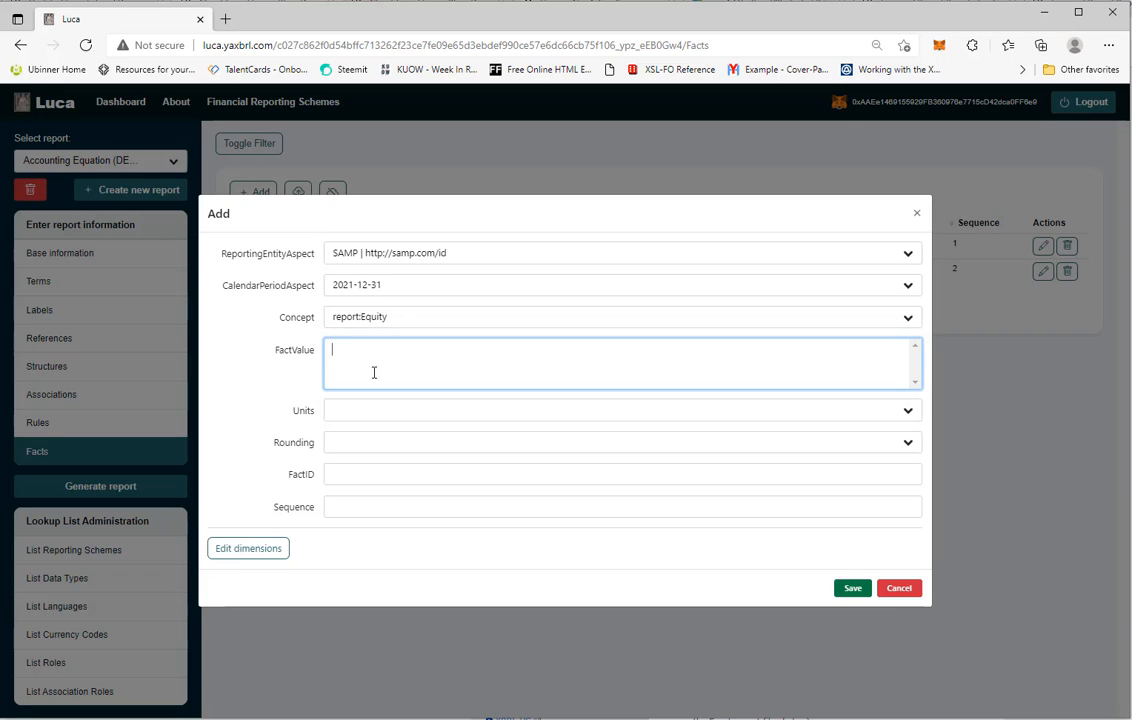
Enter fact value 7000, units United States Dollar, rounding INF and Sequence 3, and save the Equity fact
type("7000")
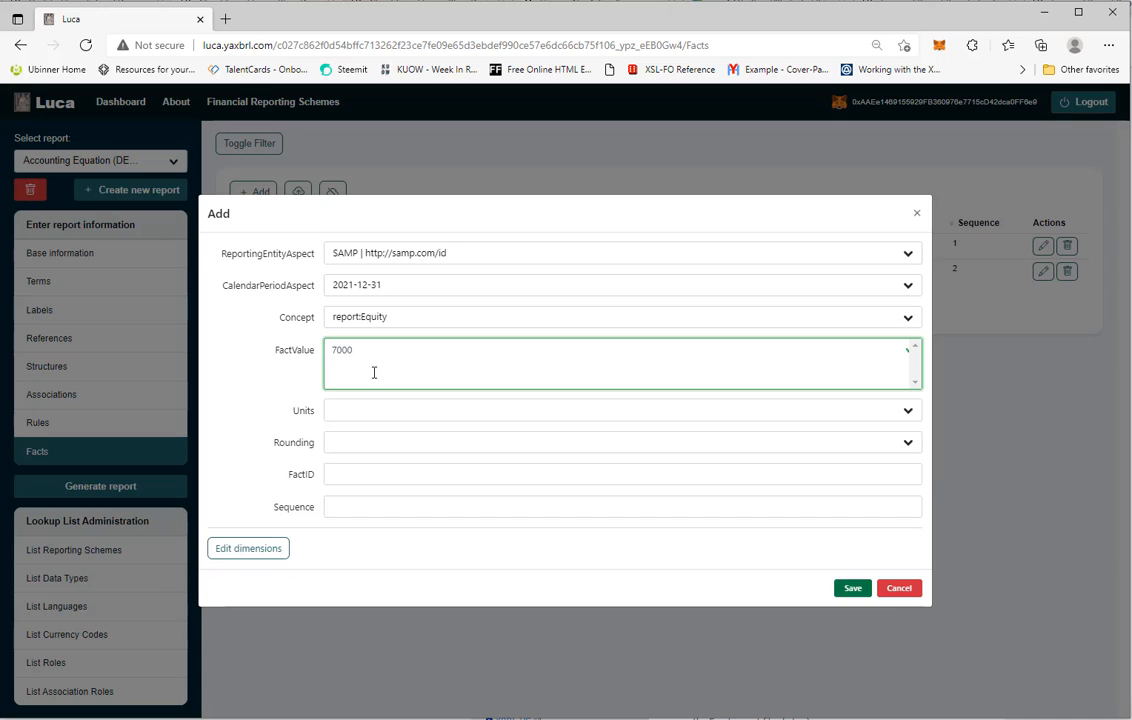
left_click(367, 412)
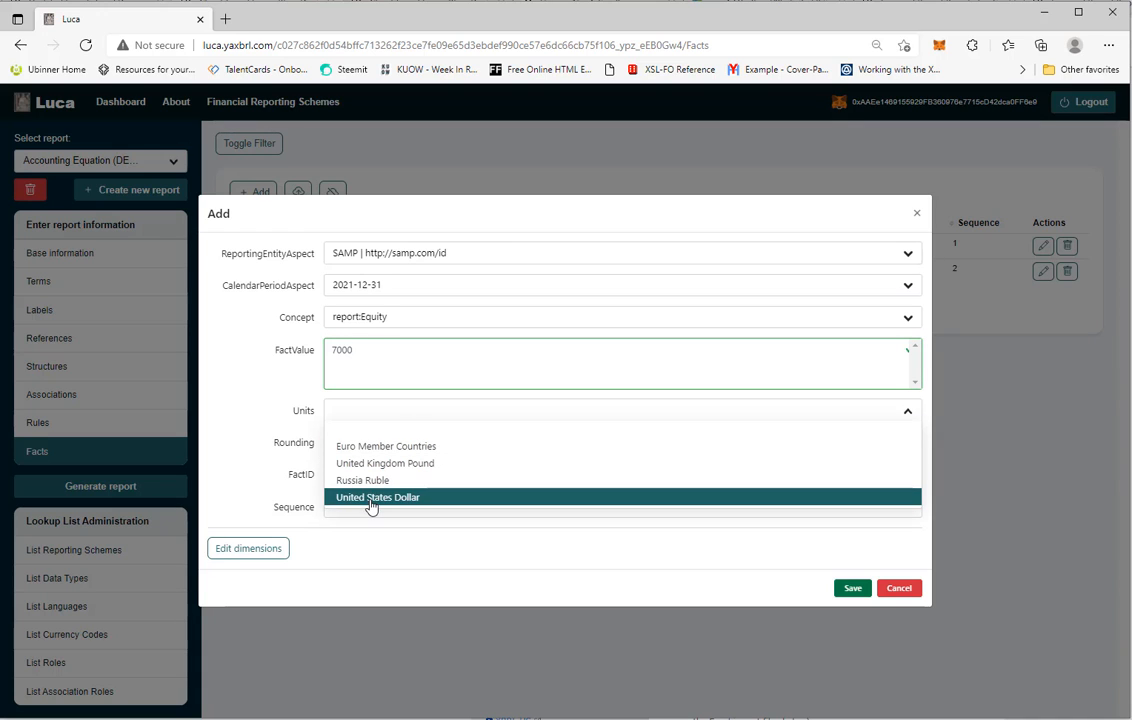
left_click(370, 500)
left_click(352, 445)
left_click(347, 478)
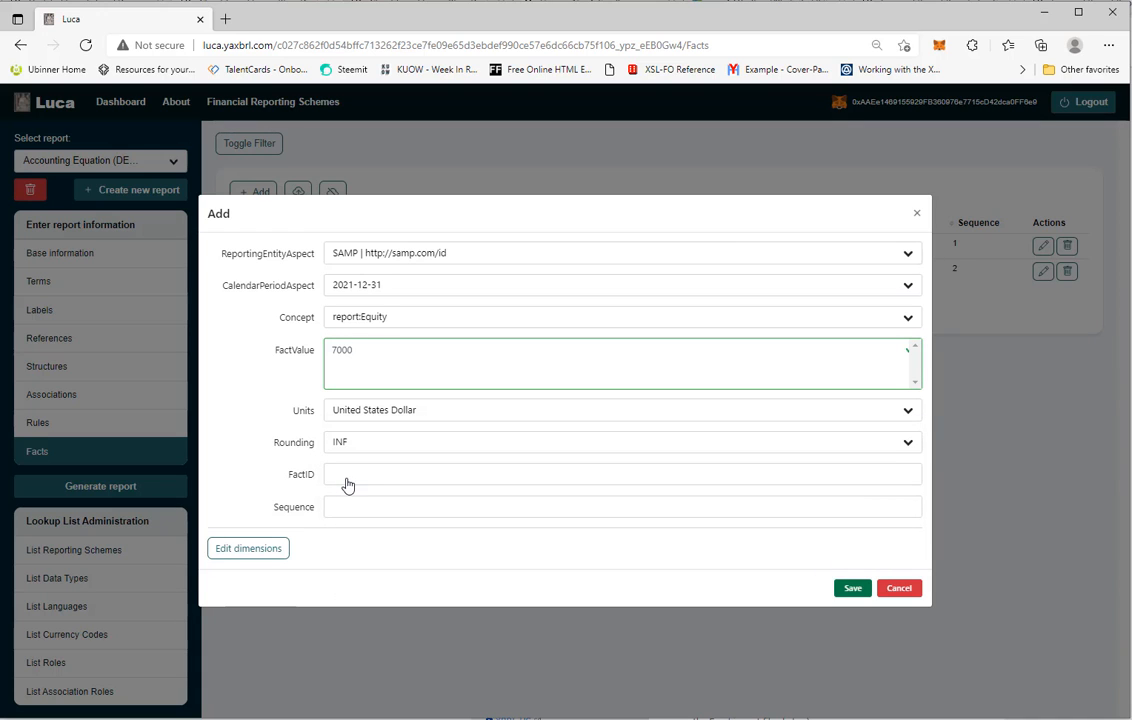
left_click(347, 505)
type("3")
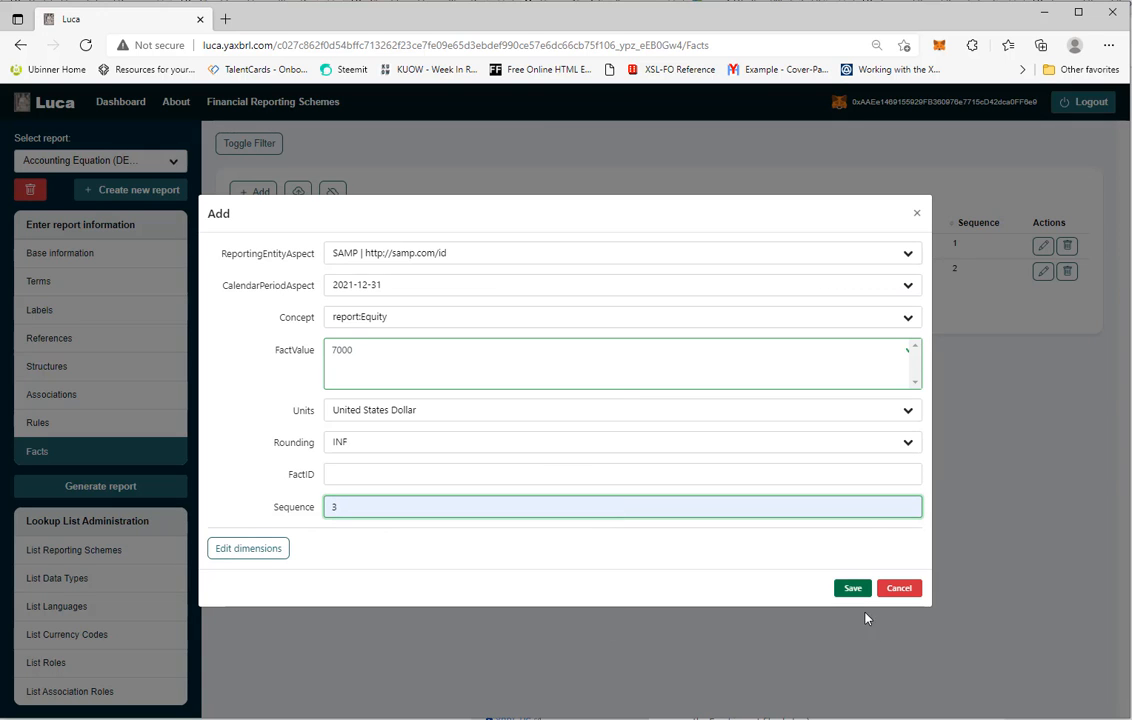
left_click(853, 590)
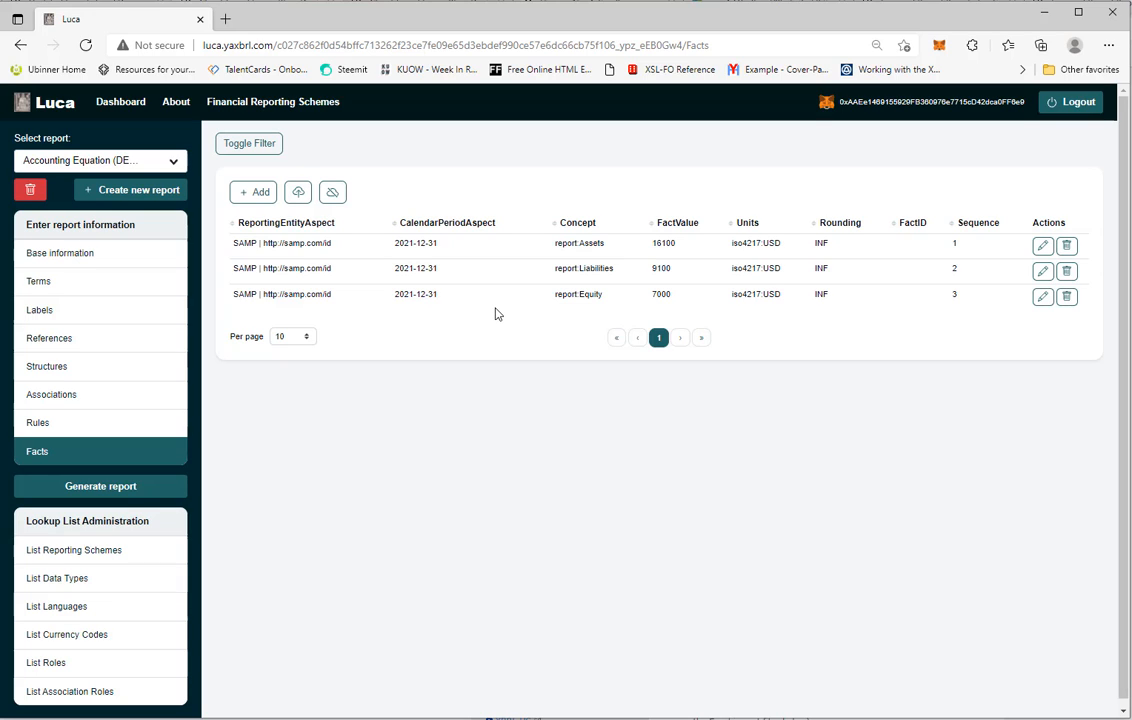
Generate the report, preview its LAB and PRE outputs, and download all files as a zip
left_click(101, 486)
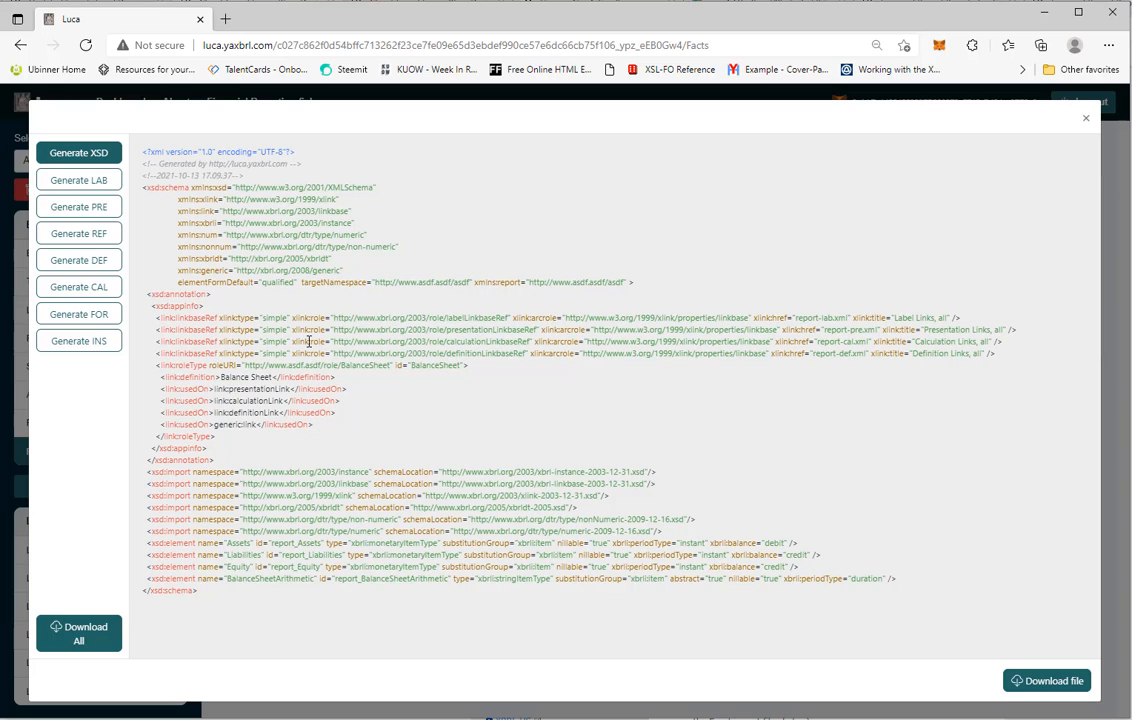
left_click(86, 187)
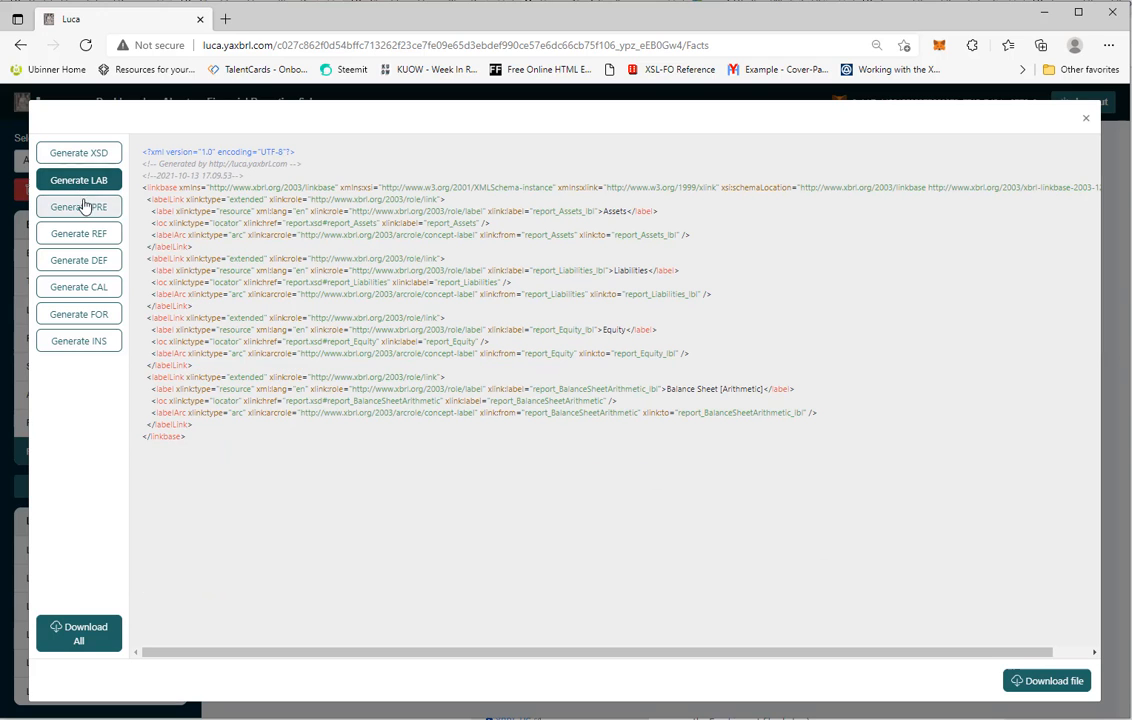
left_click(84, 207)
left_click(83, 638)
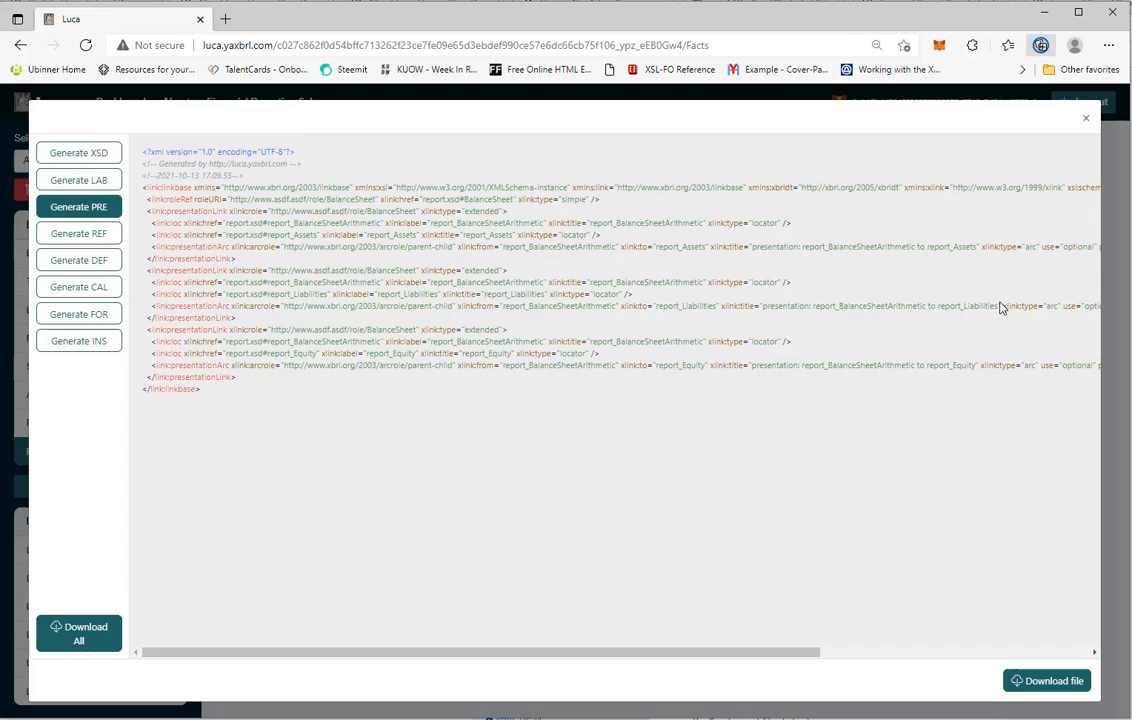
Copy all-reports.zip from the Downloads folder into the AccountingEquation_DEMO folder
mouse_move(918, 121)
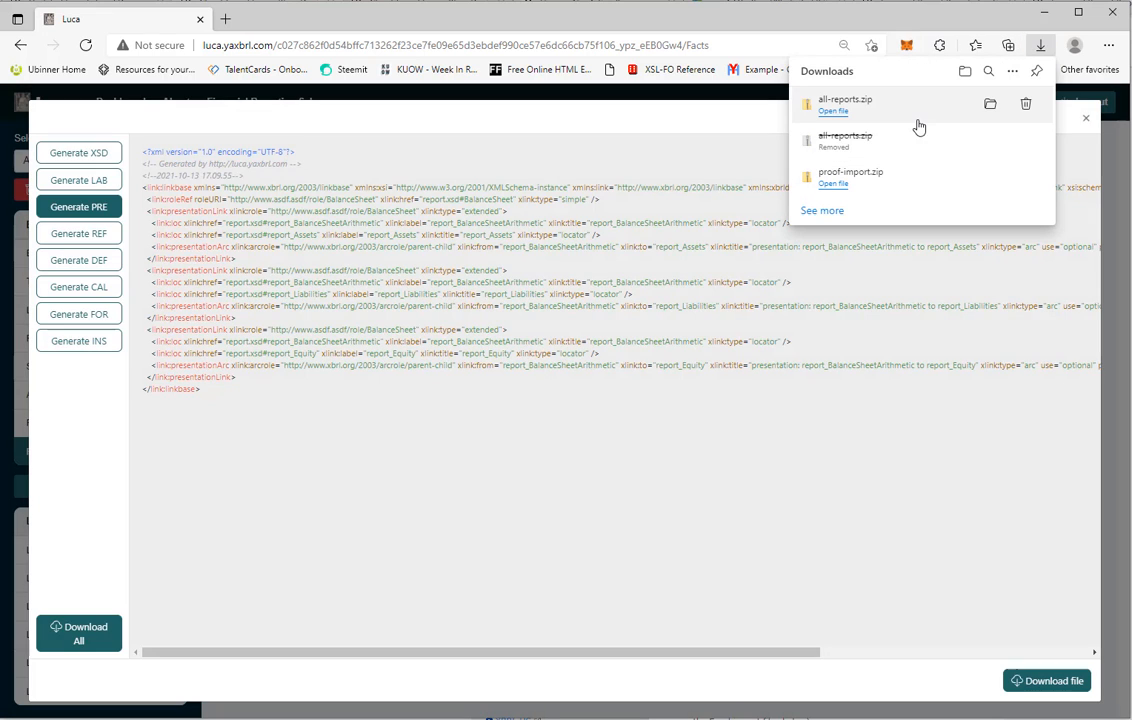
left_click(992, 106)
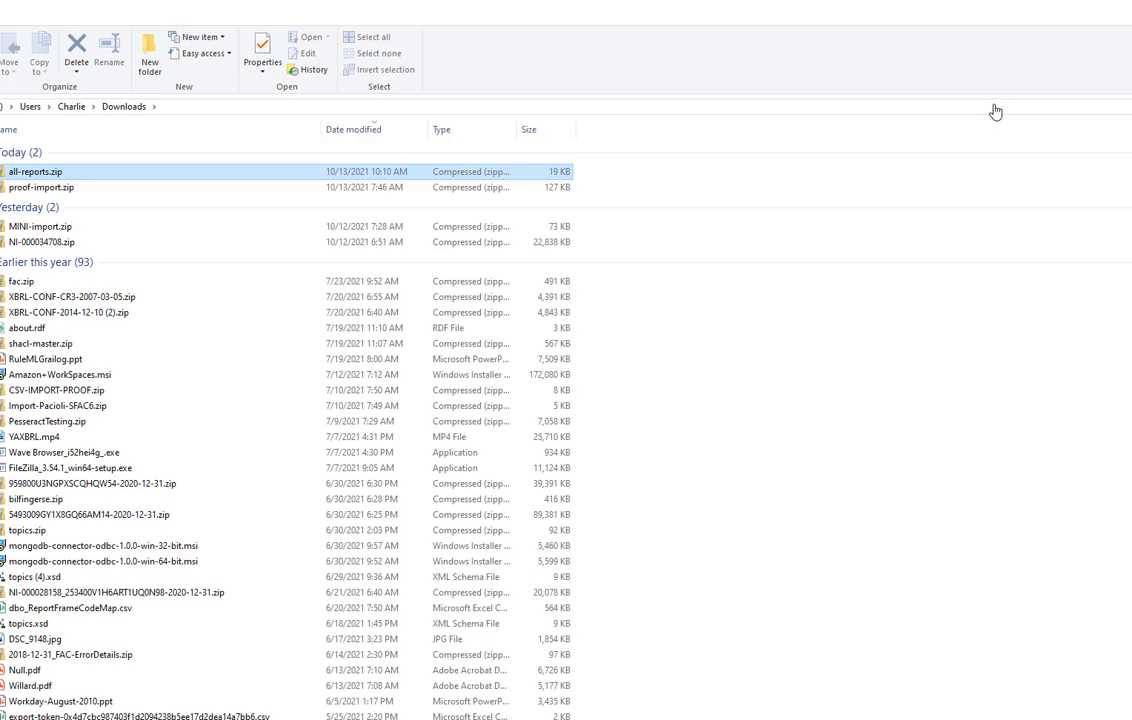
right_click(46, 177)
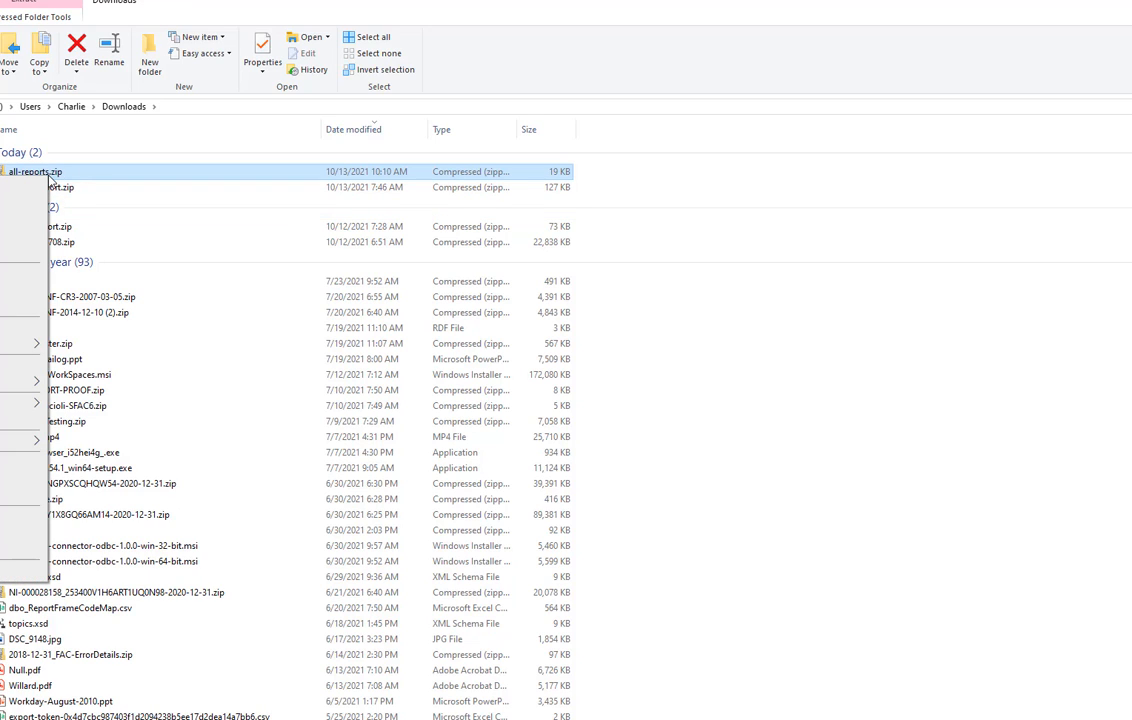
left_click(20, 480)
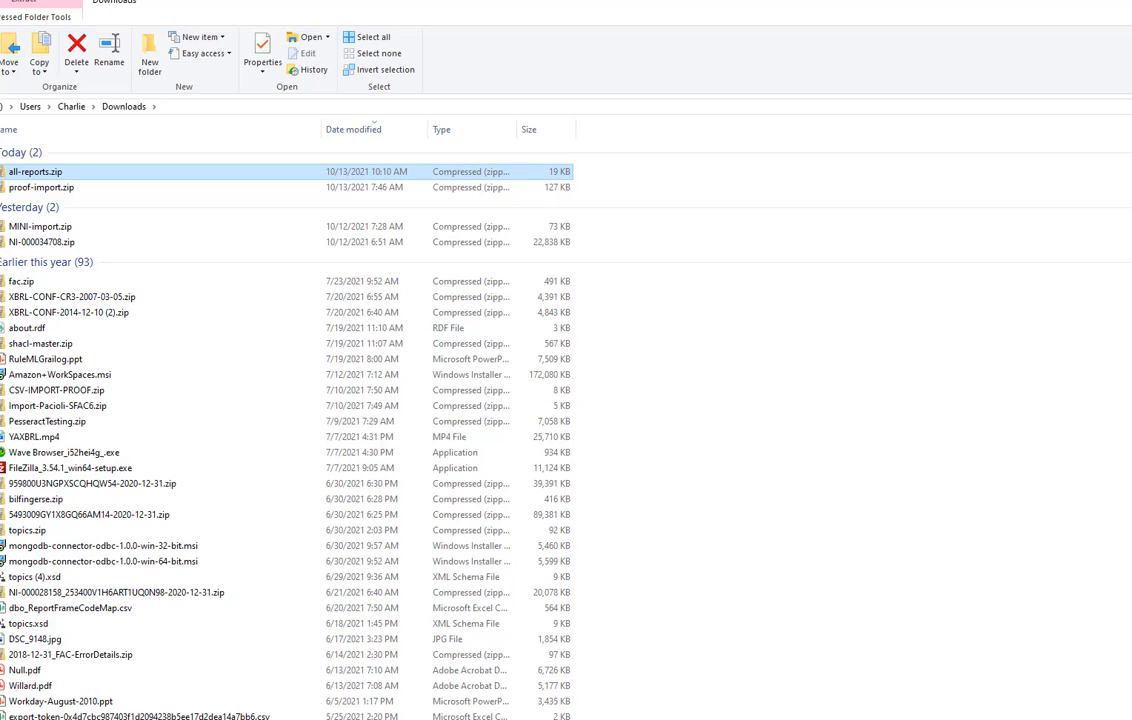
left_click(394, 718)
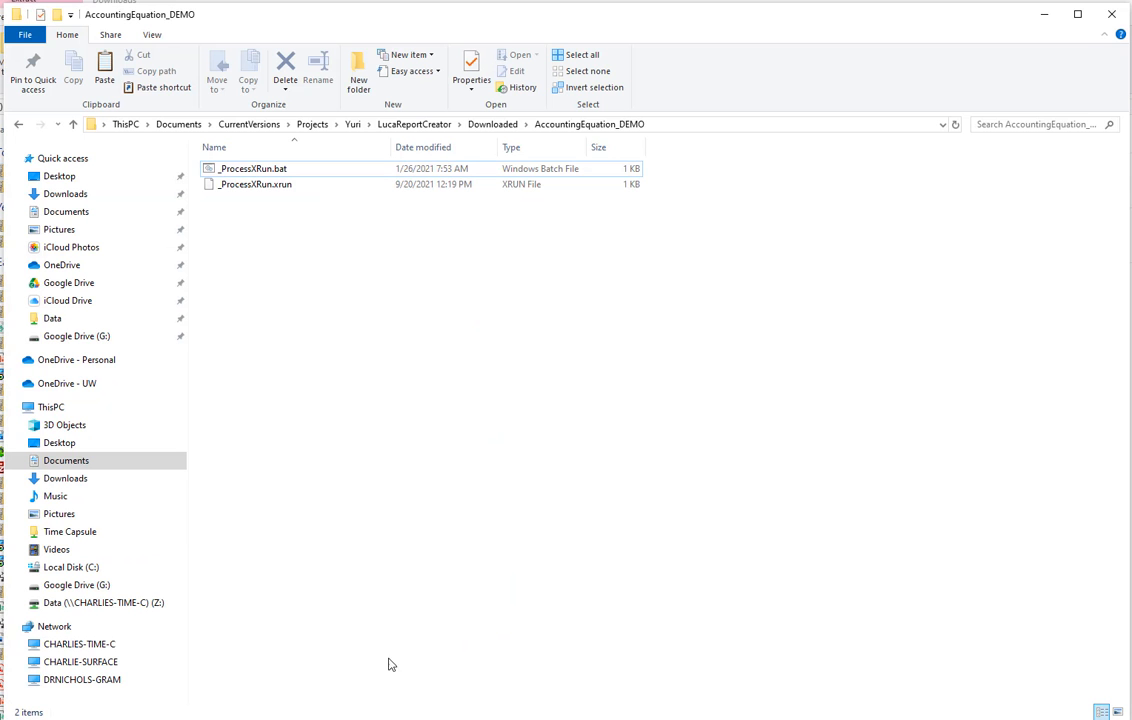
right_click(318, 290)
left_click(116, 391)
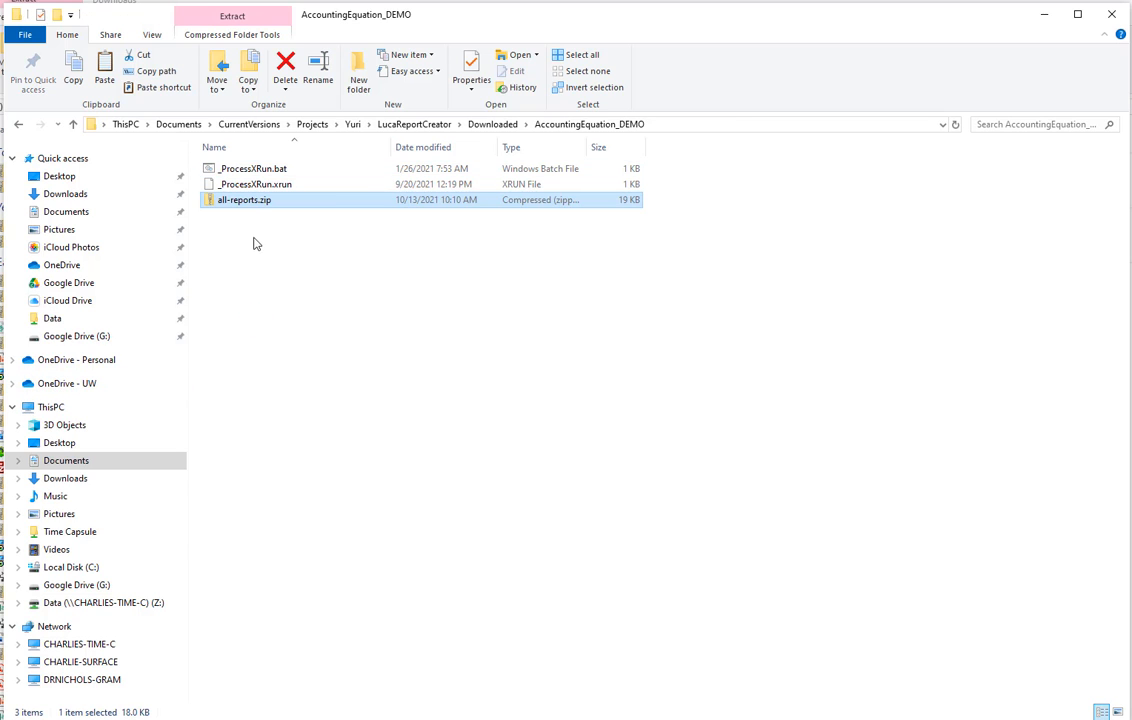
Extract all files from all-reports.zip into the AccountingEquation_DEMO folder
key("Return")
left_click_drag(239, 325, 262, 171)
right_click(241, 206)
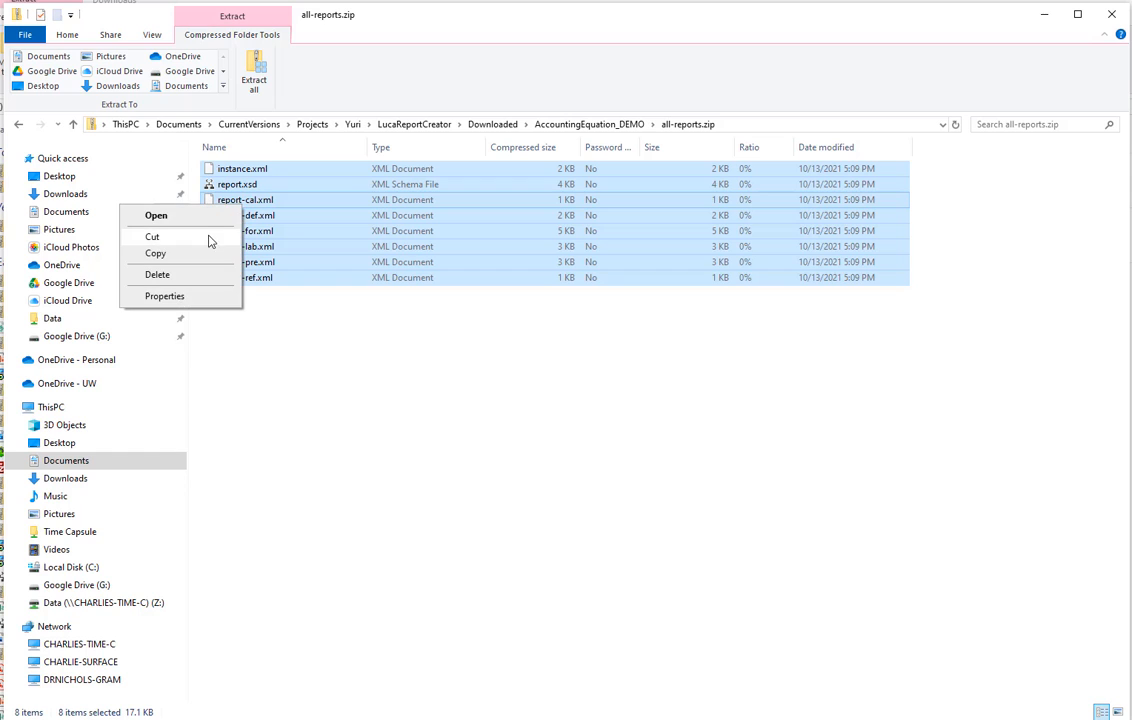
left_click(155, 254)
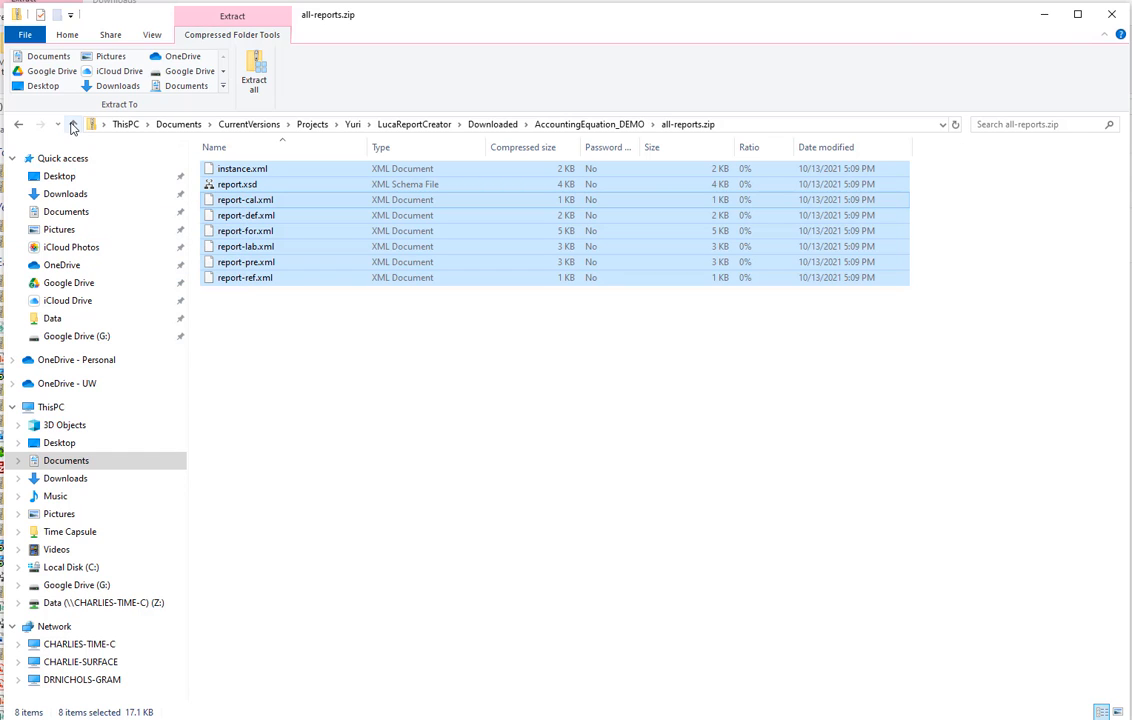
left_click(73, 124)
right_click(313, 316)
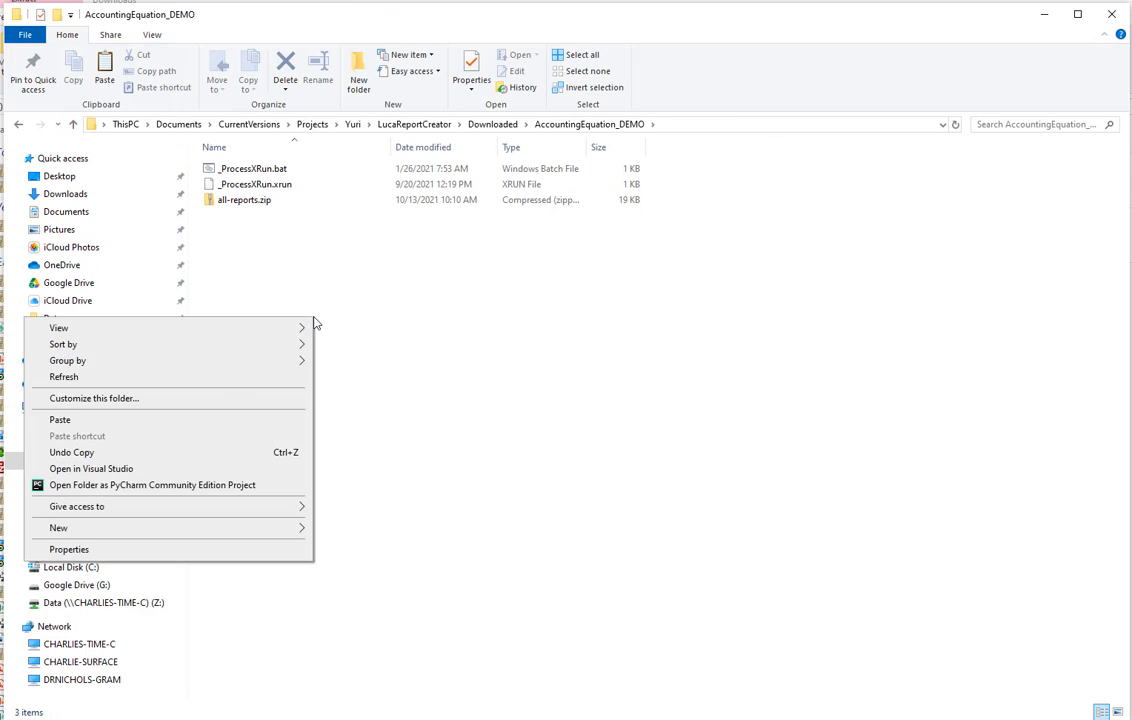
left_click(148, 420)
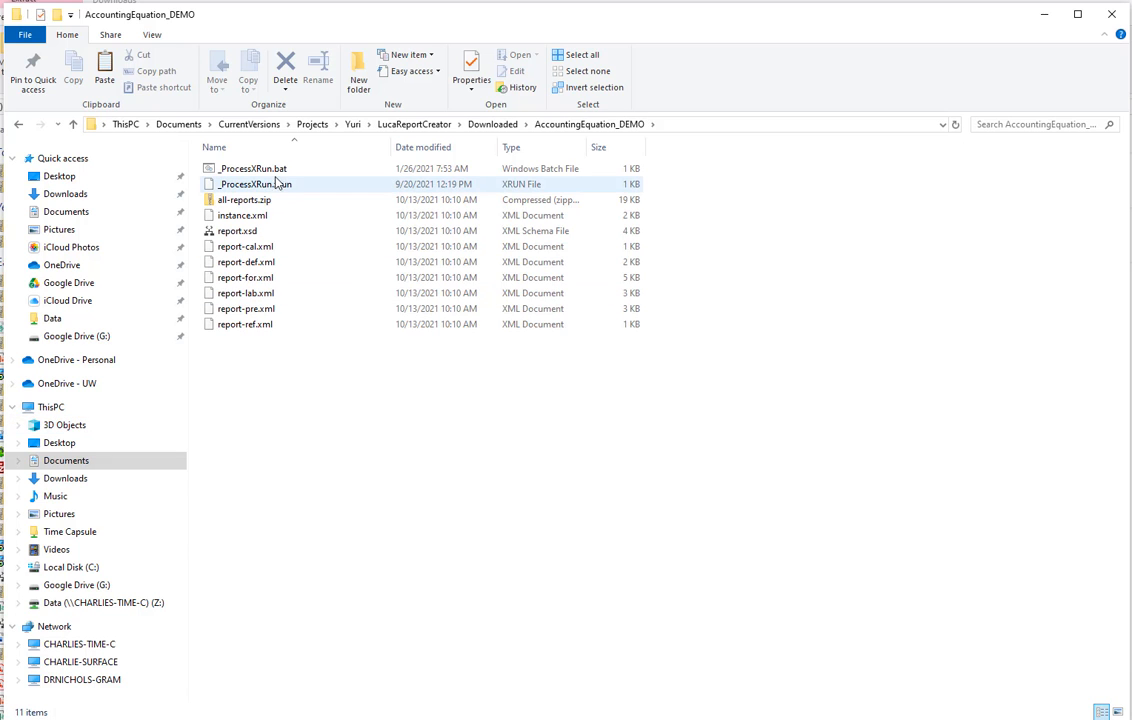
Run the _ProcessXRun.bat validator and open the report.xsd validation result
double_click(210, 168)
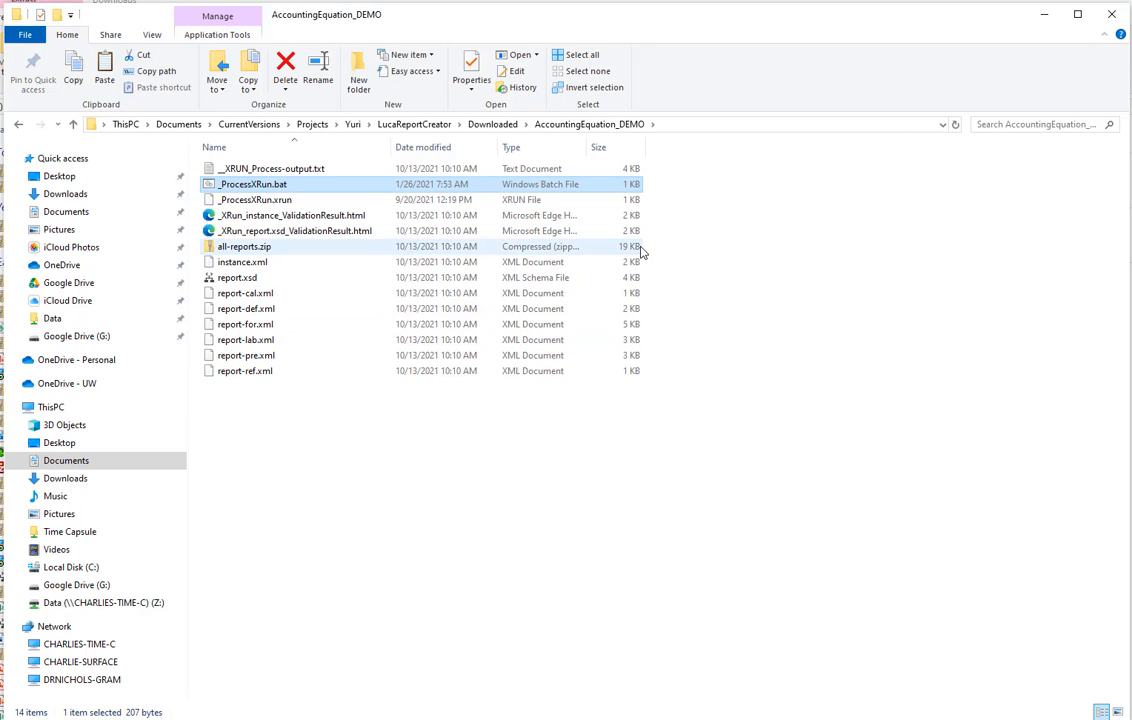
left_click(356, 234)
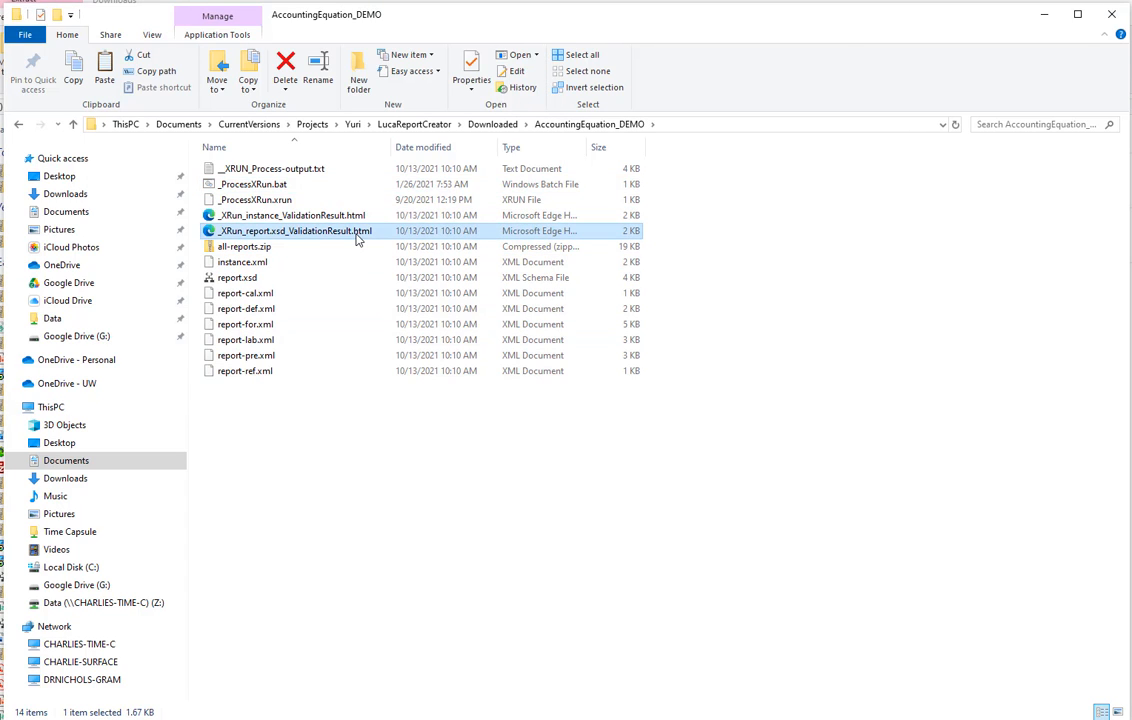
double_click(357, 236)
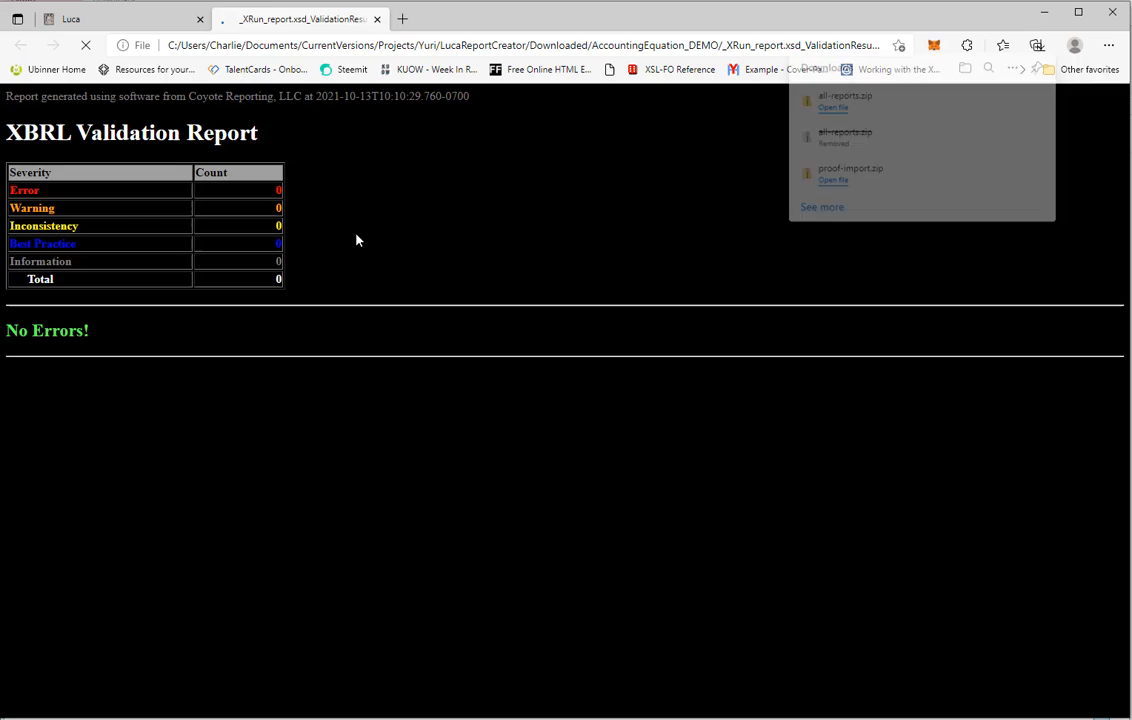
left_click(377, 20)
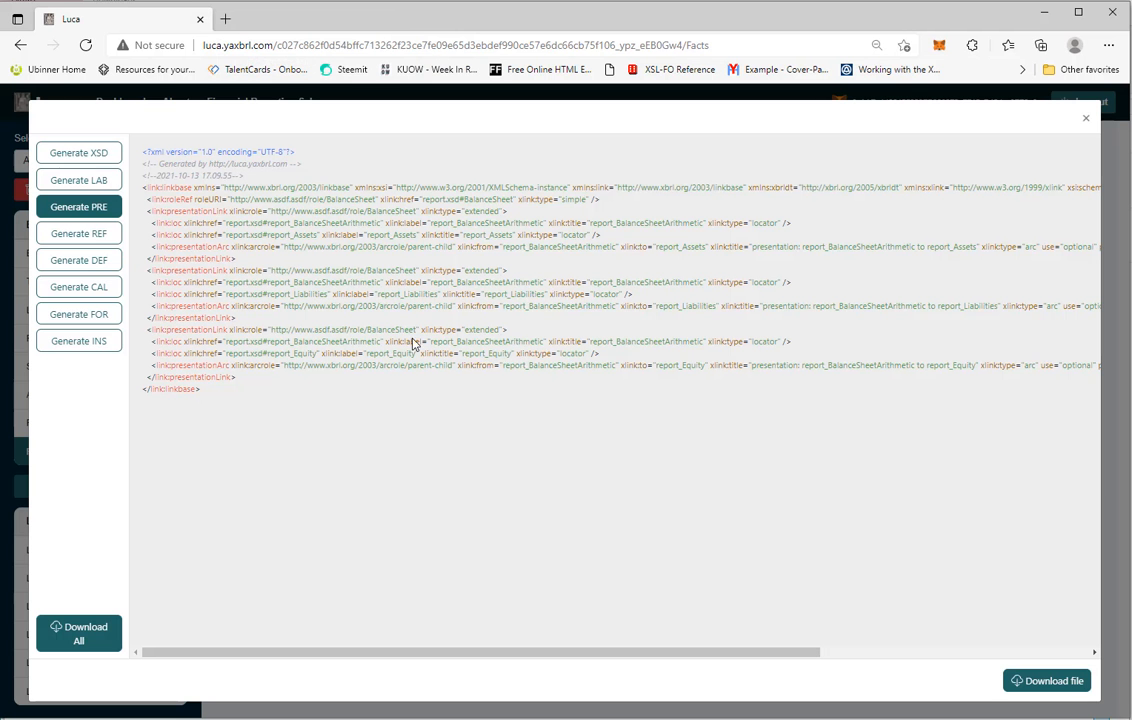
Open the instance validation result file from the AccountingEquation_DEMO folder, review it, and close its browser tab
key("alt+Tab")
left_click(353, 217)
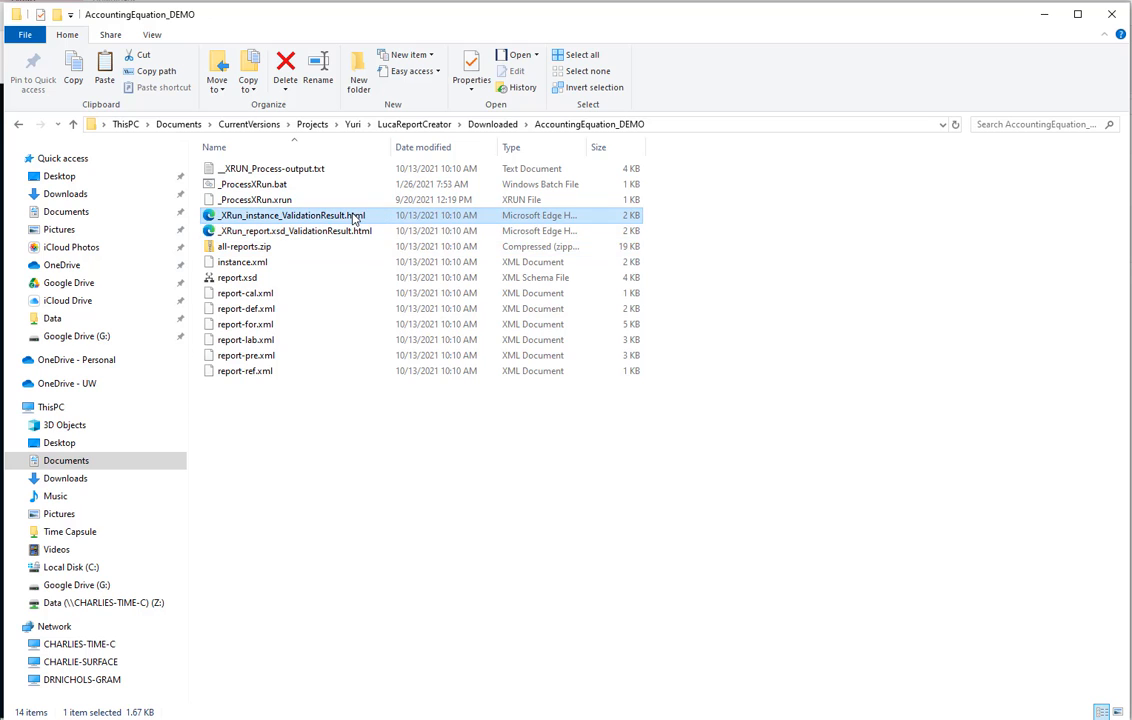
left_click(354, 217)
key("Escape")
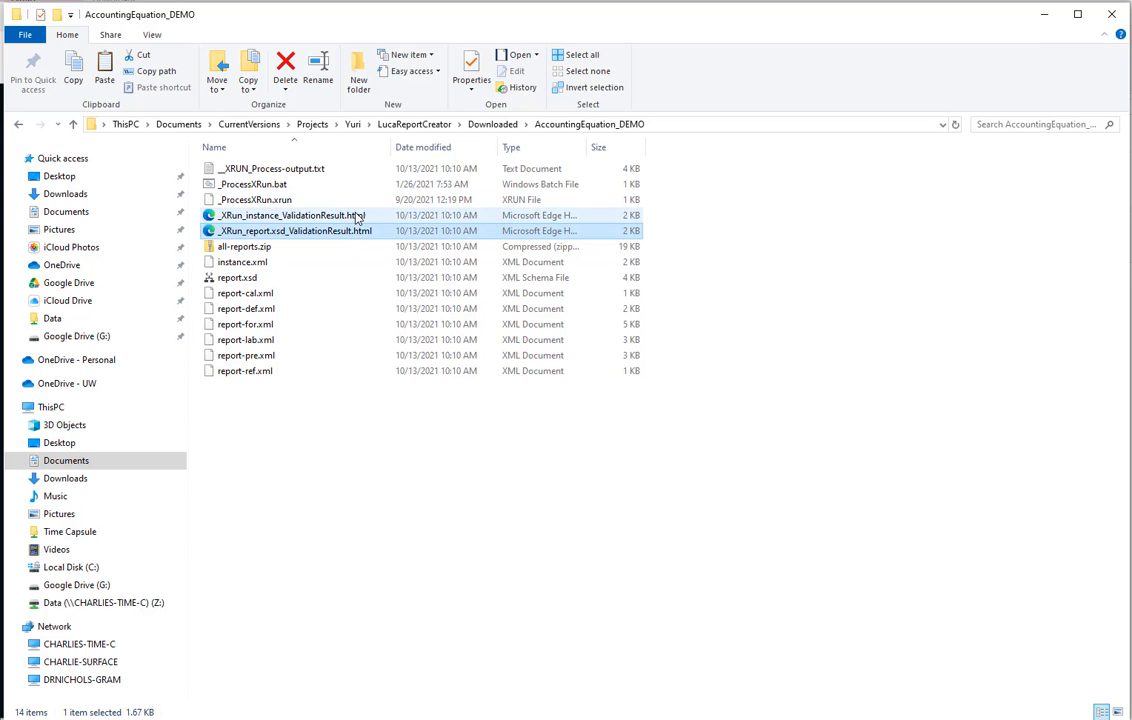
double_click(356, 217)
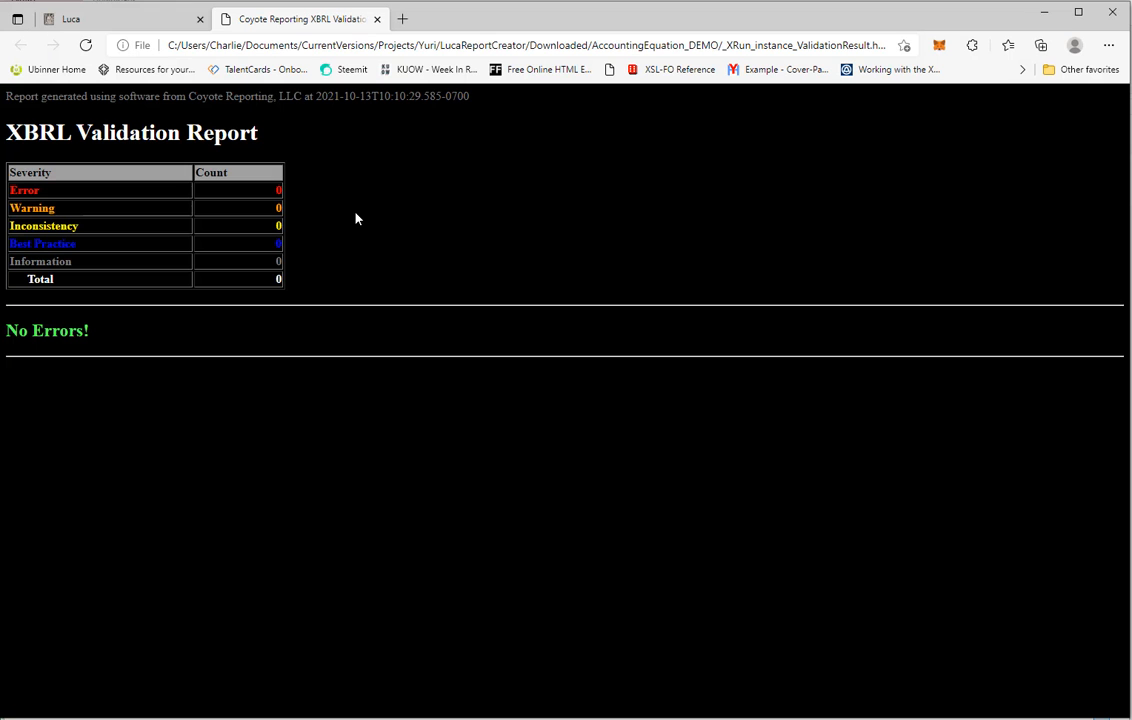
left_click(378, 19)
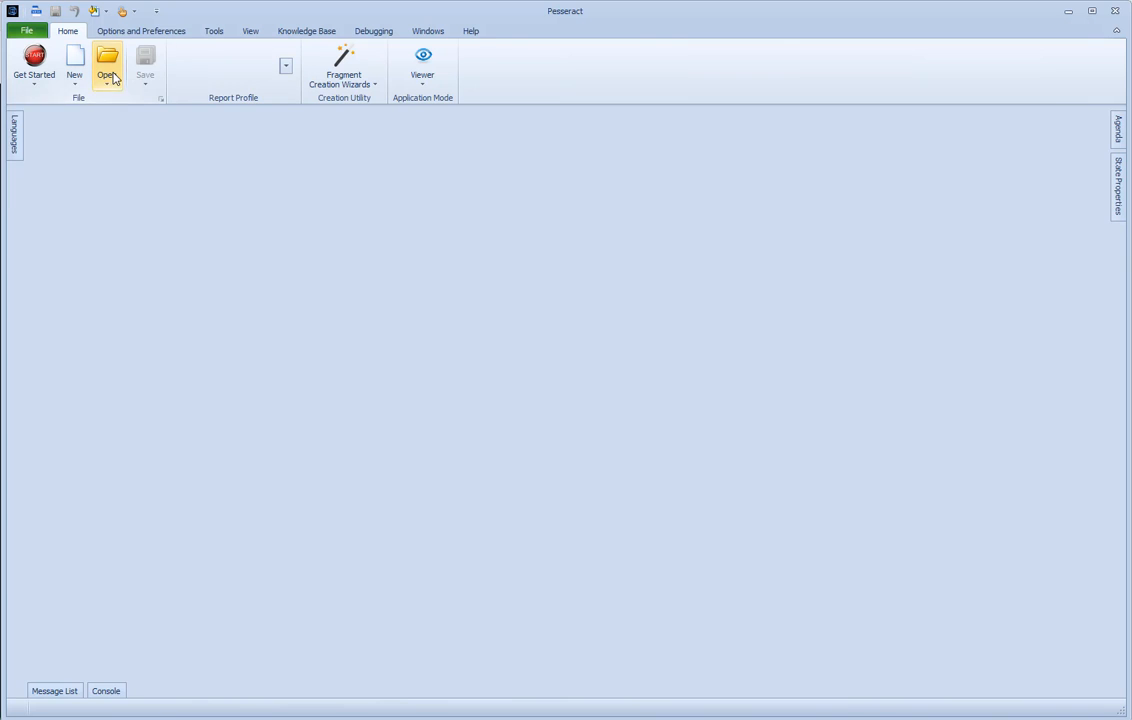
Switch to Pesseract and open instance.xml from the Downloaded\AccountingEquation_DEMO folder
left_click(106, 80)
left_click(80, 101)
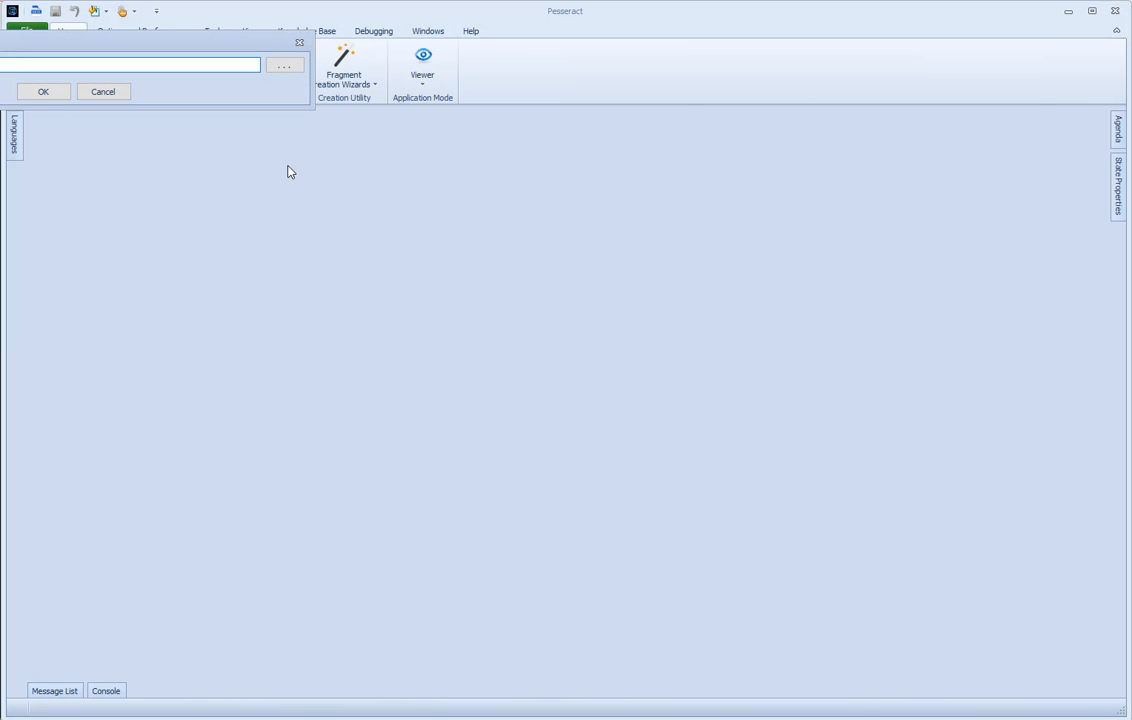
left_click(278, 64)
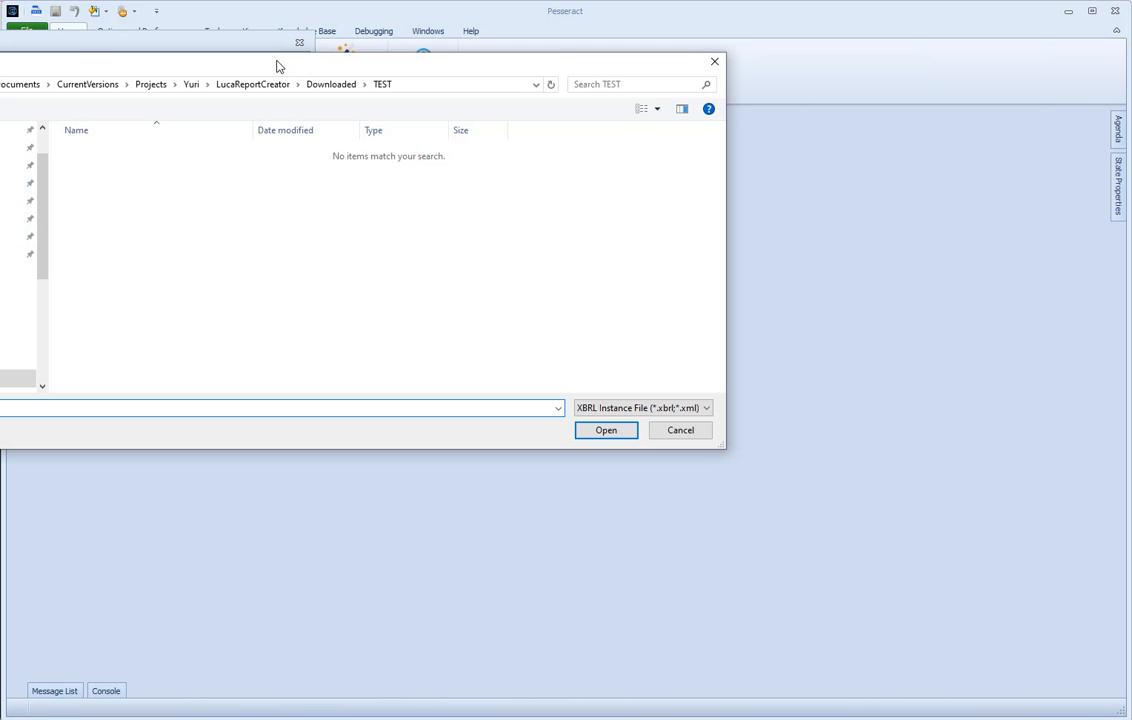
key("alt+Up")
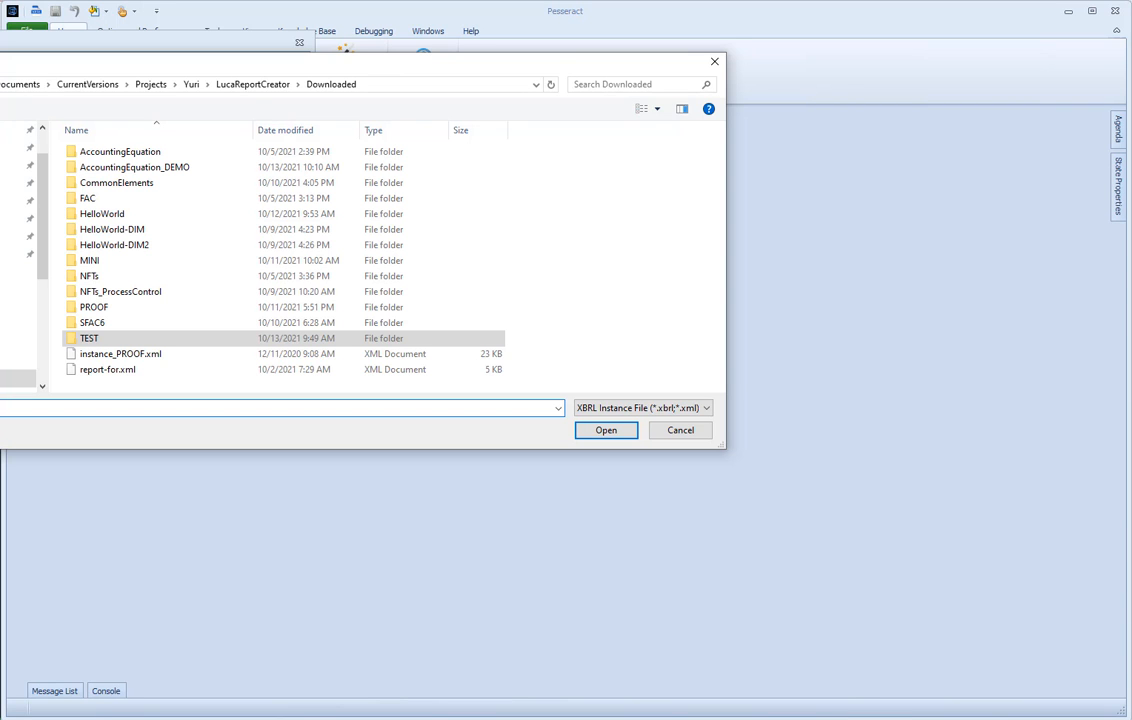
double_click(171, 168)
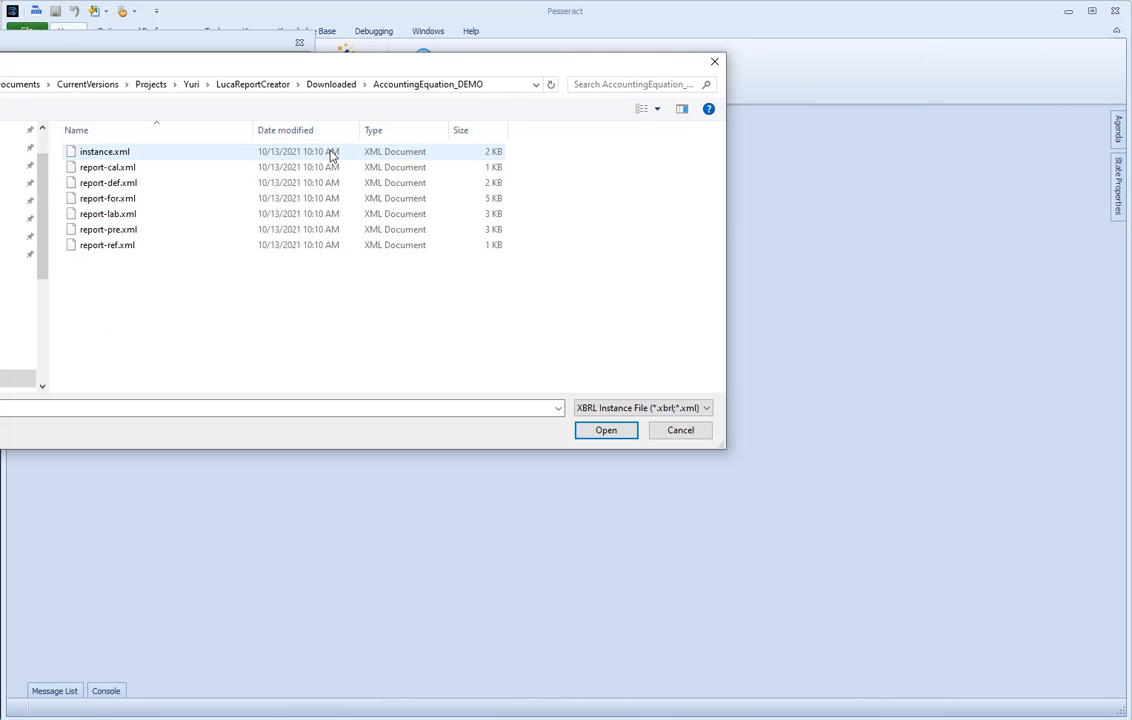
double_click(88, 151)
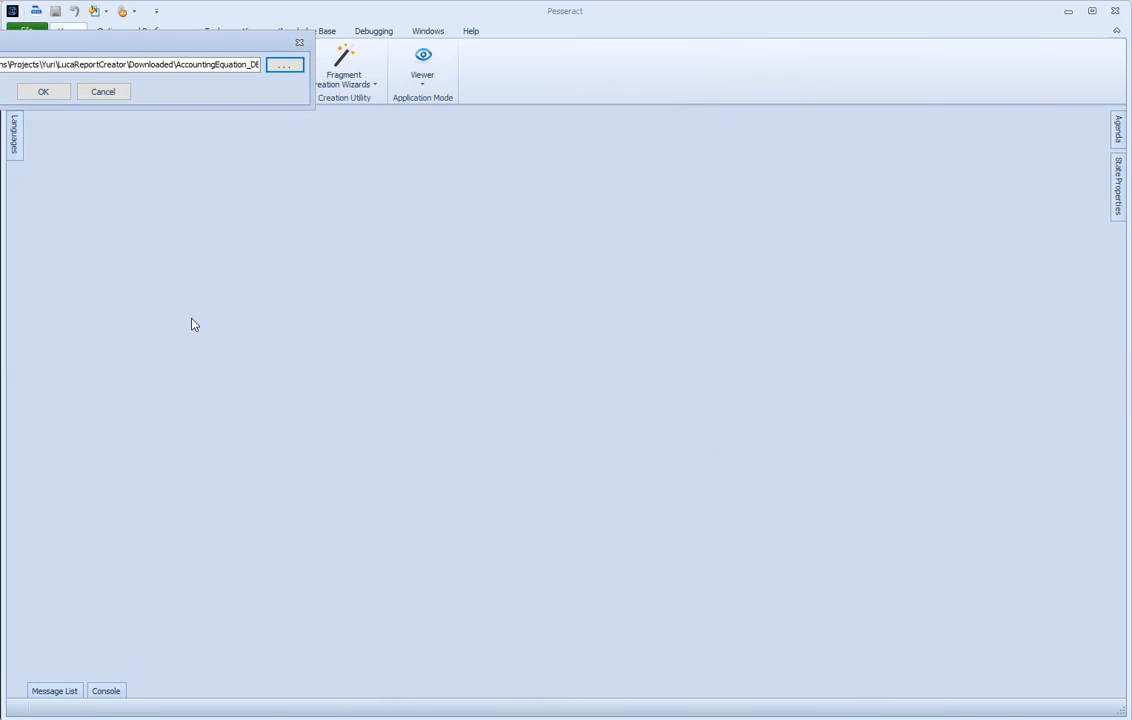
left_click(49, 93)
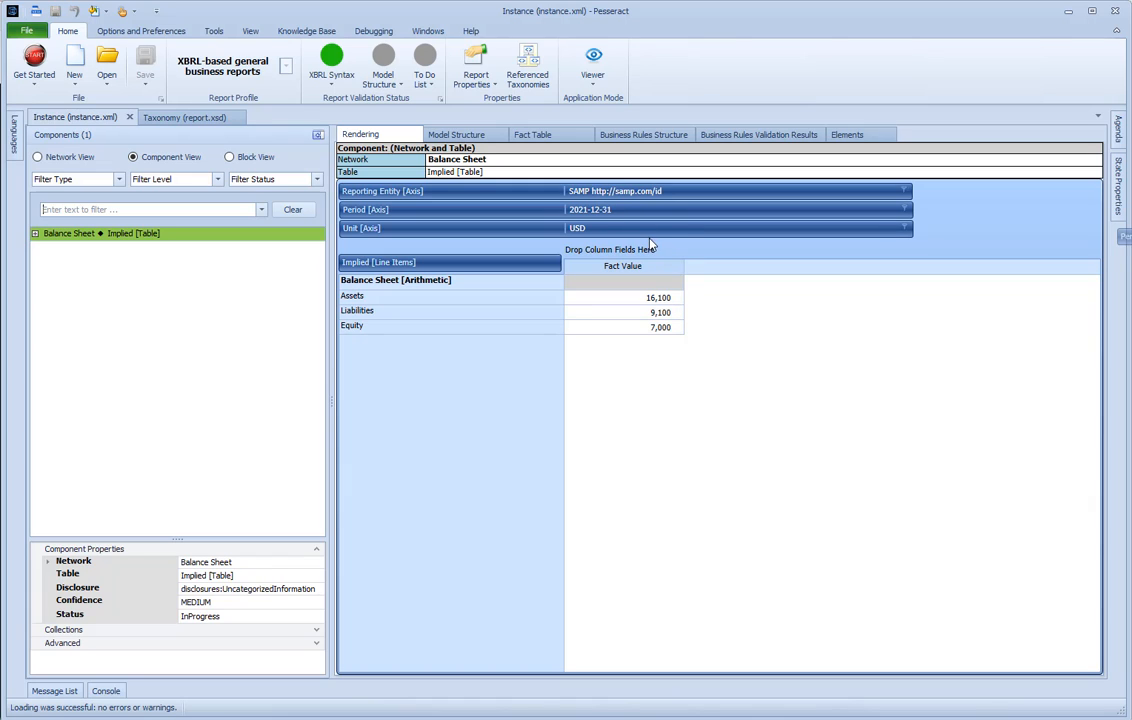
Pivot the Period axis into the rendering's columns, then expand the Balance Sheet component and select its Arithmetic hierarchy
left_click_drag(651, 254, 652, 255)
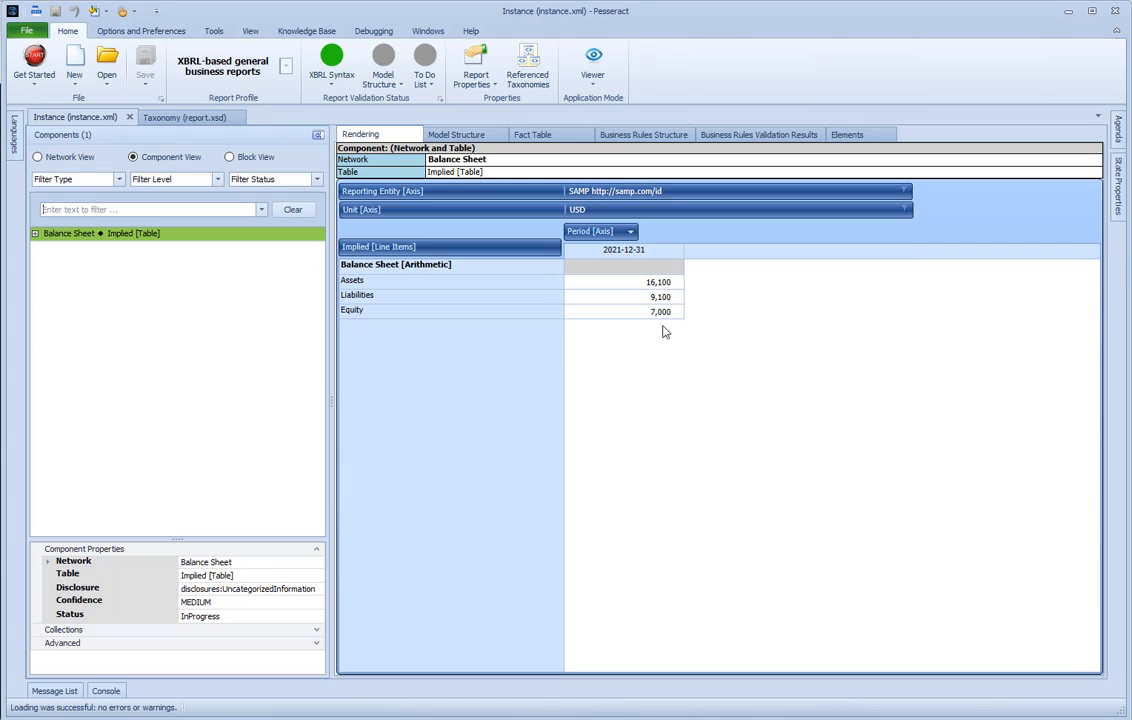
left_click(35, 233)
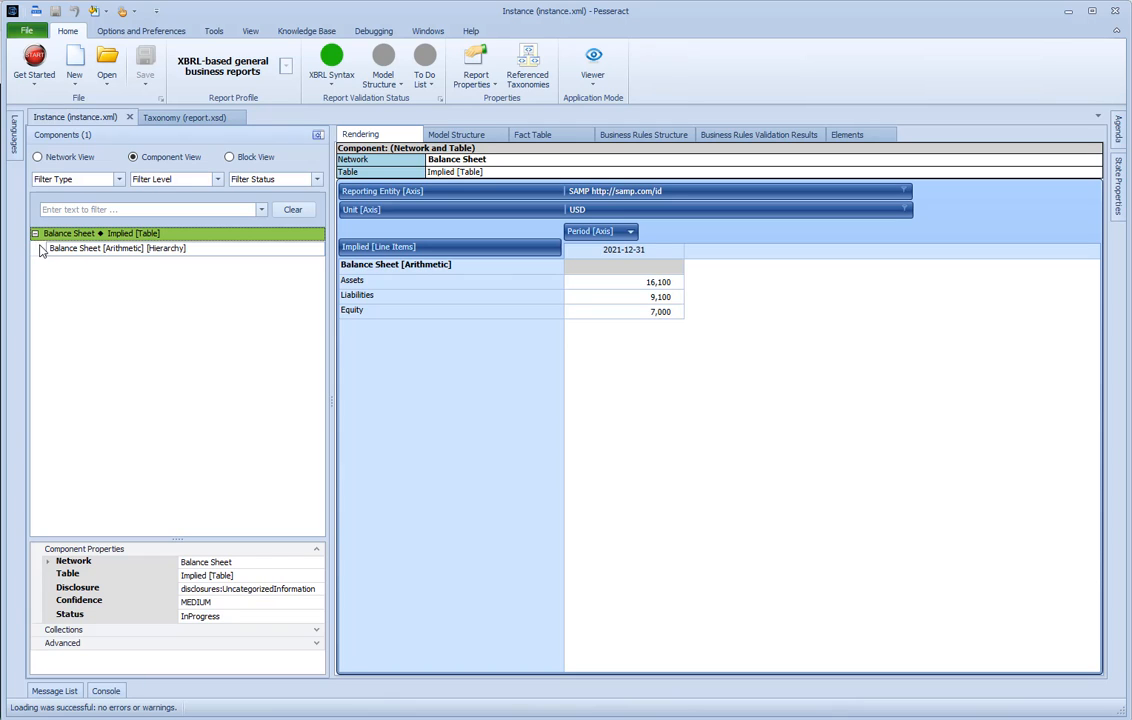
left_click(70, 249)
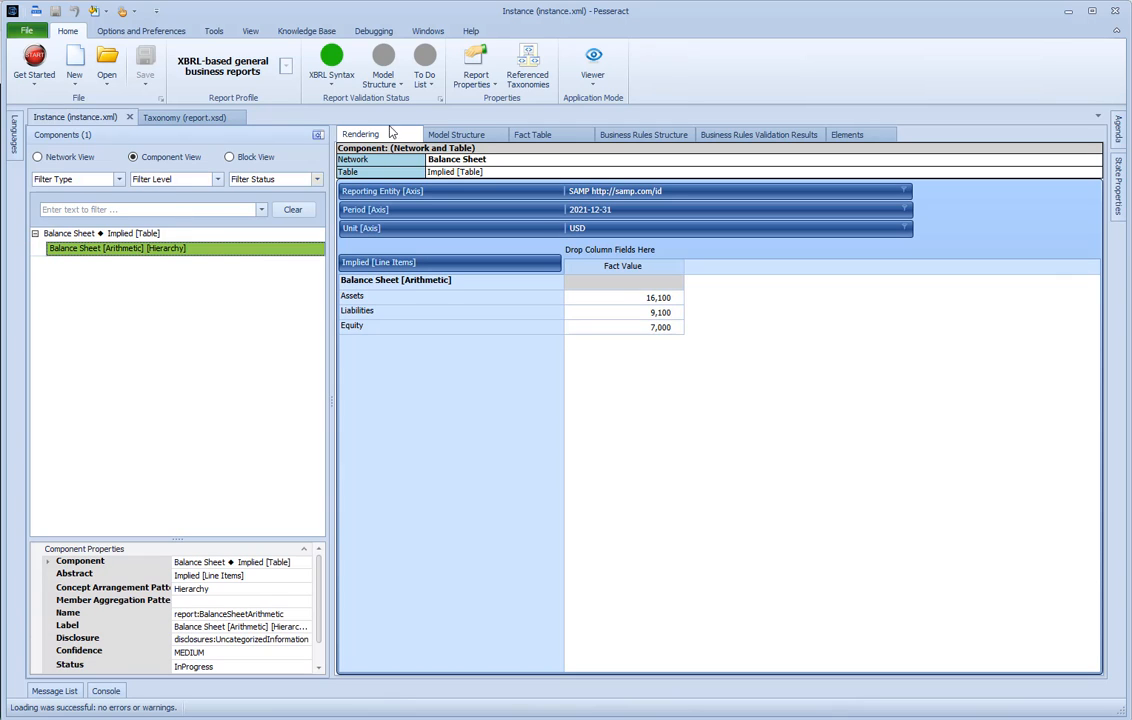
Examine the report.xsd taxonomy's presentation tree by expanding Balance Sheet down to its line items
left_click(197, 122)
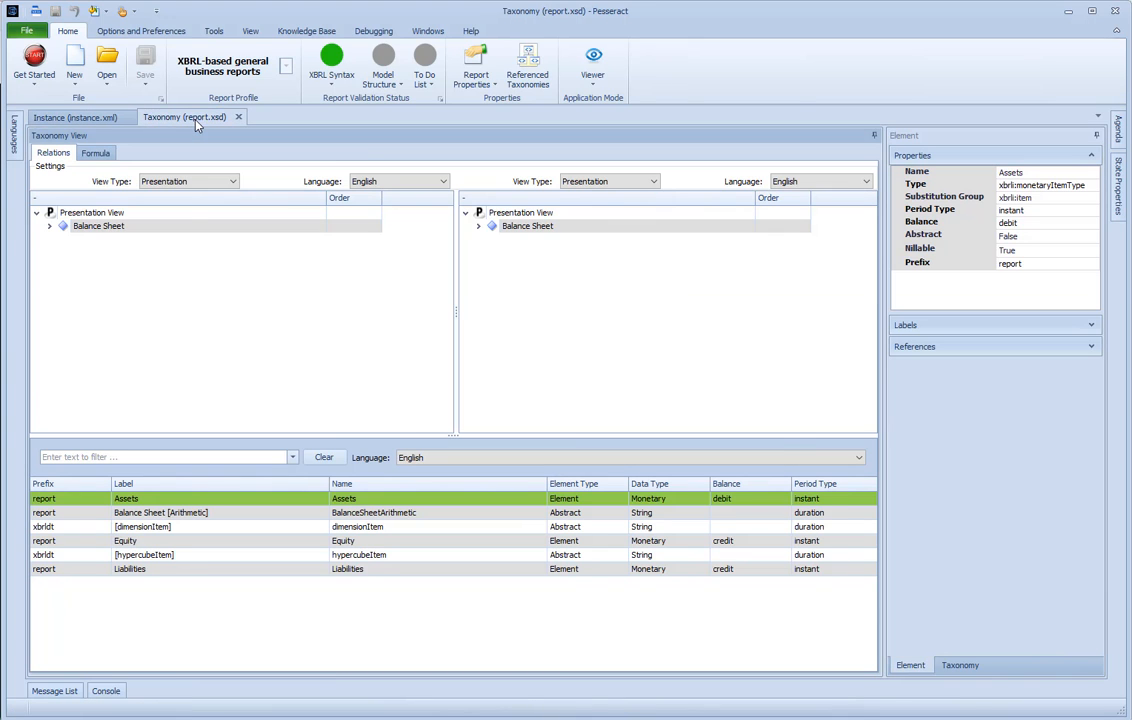
left_click(50, 227)
left_click(64, 240)
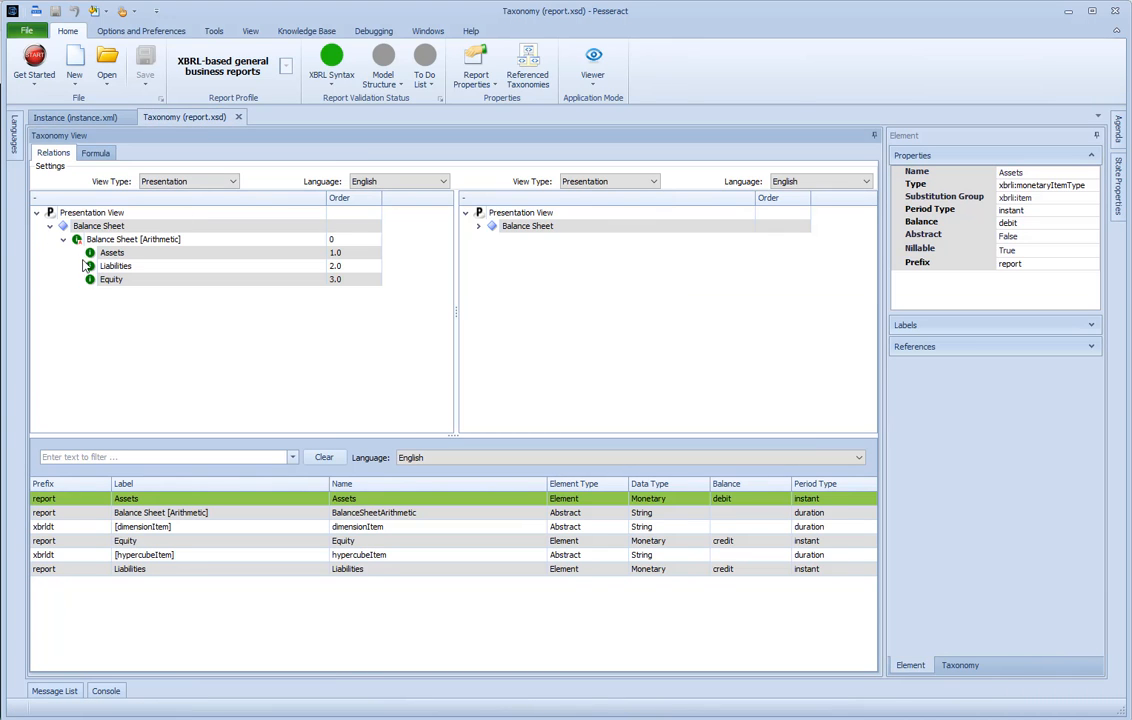